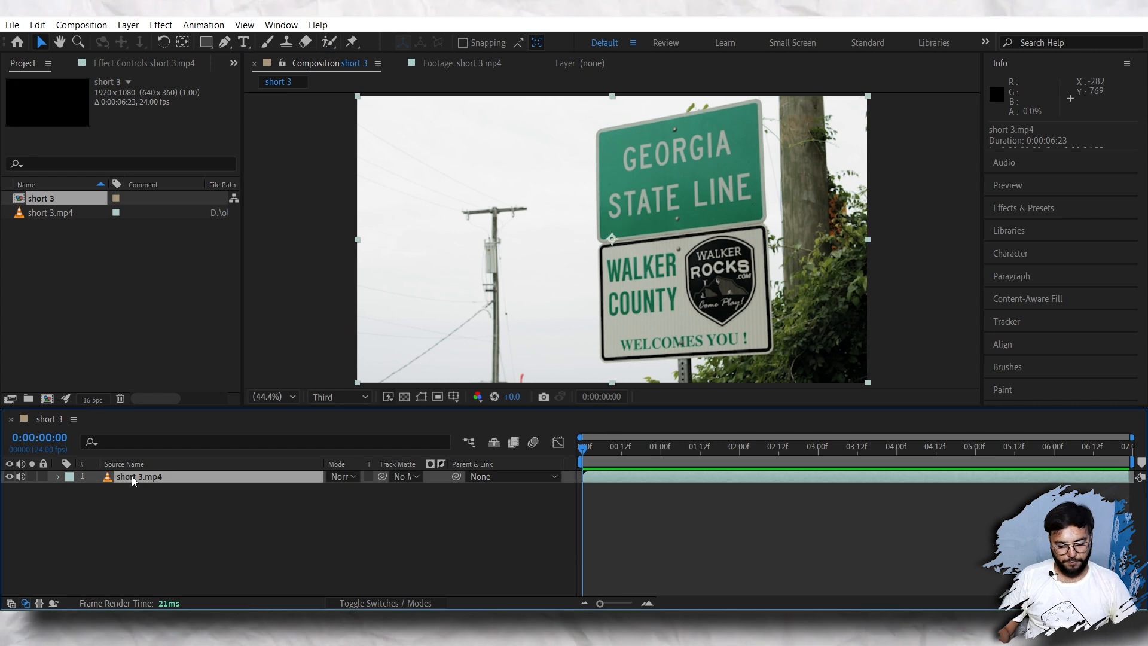
Step: Rename the short 3.mp4 layer to main and keep the playhead at the first frame
{"action": "key", "text": "Return"}
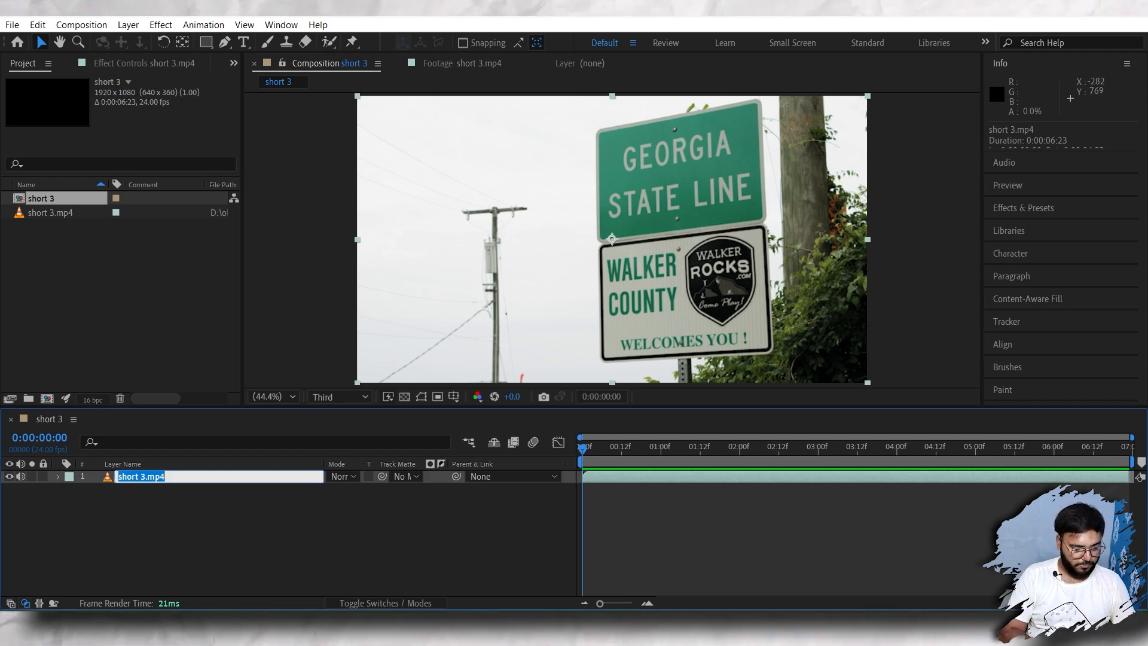
{"action": "type", "text": "main"}
{"action": "left_click", "coordinate": [747, 521]}
{"action": "left_click_drag", "start_coordinate": [583, 452], "coordinate": [536, 479]}
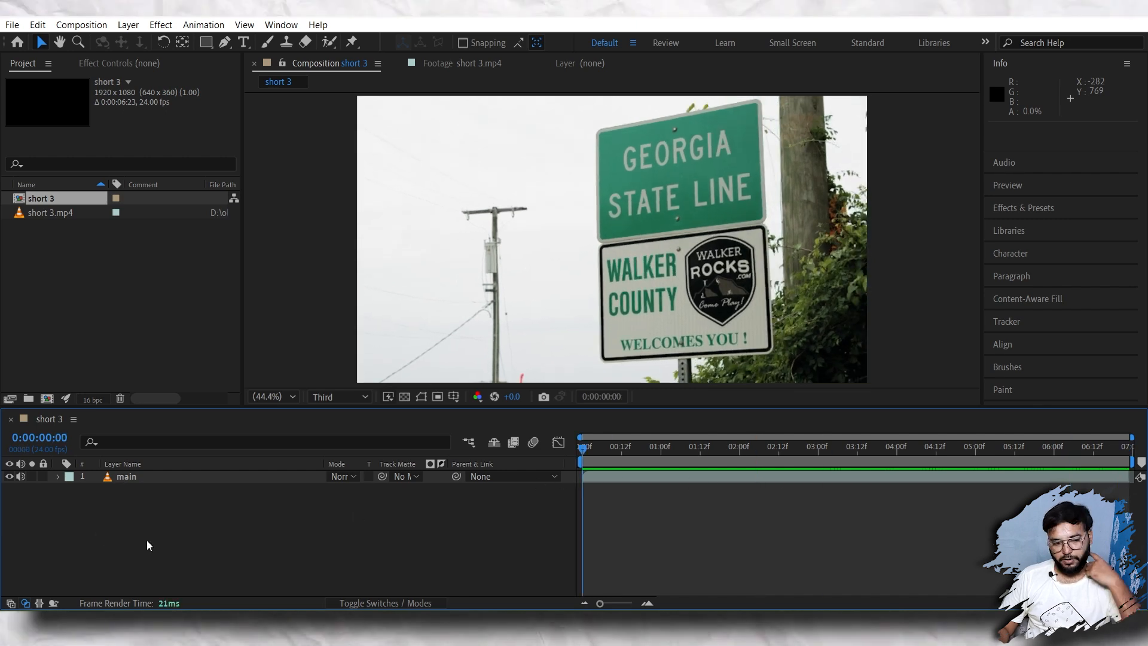
Step: Add a null object to the composition and name it Track Data
{"action": "right_click", "coordinate": [149, 506]}
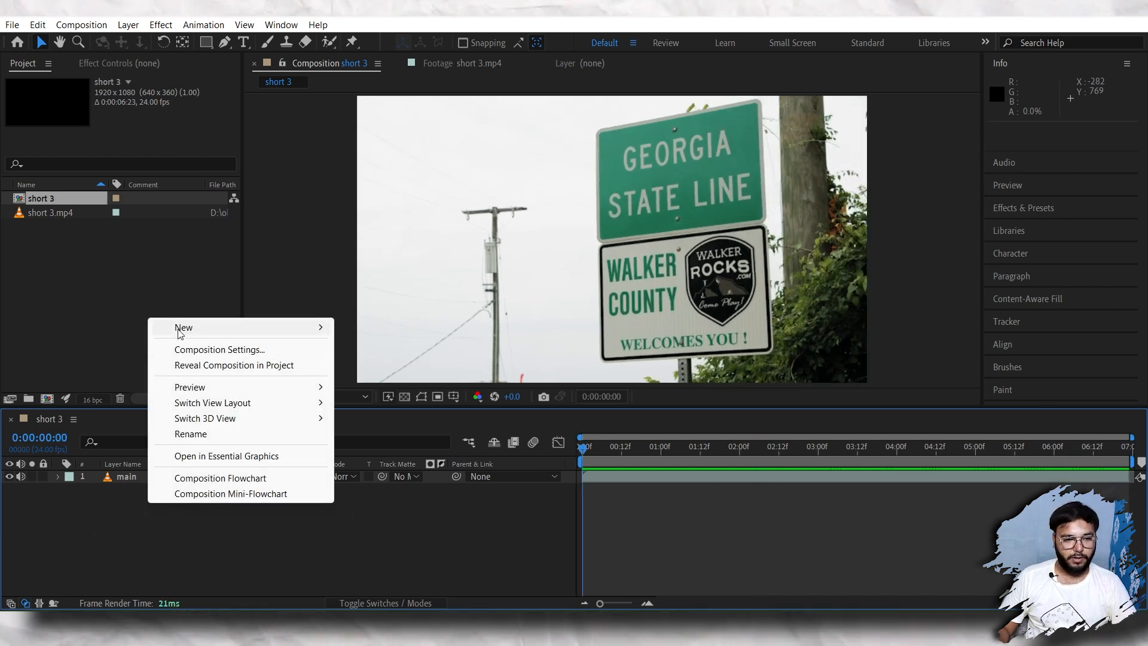
{"action": "mouse_move", "coordinate": [205, 328]}
{"action": "left_click", "coordinate": [372, 414]}
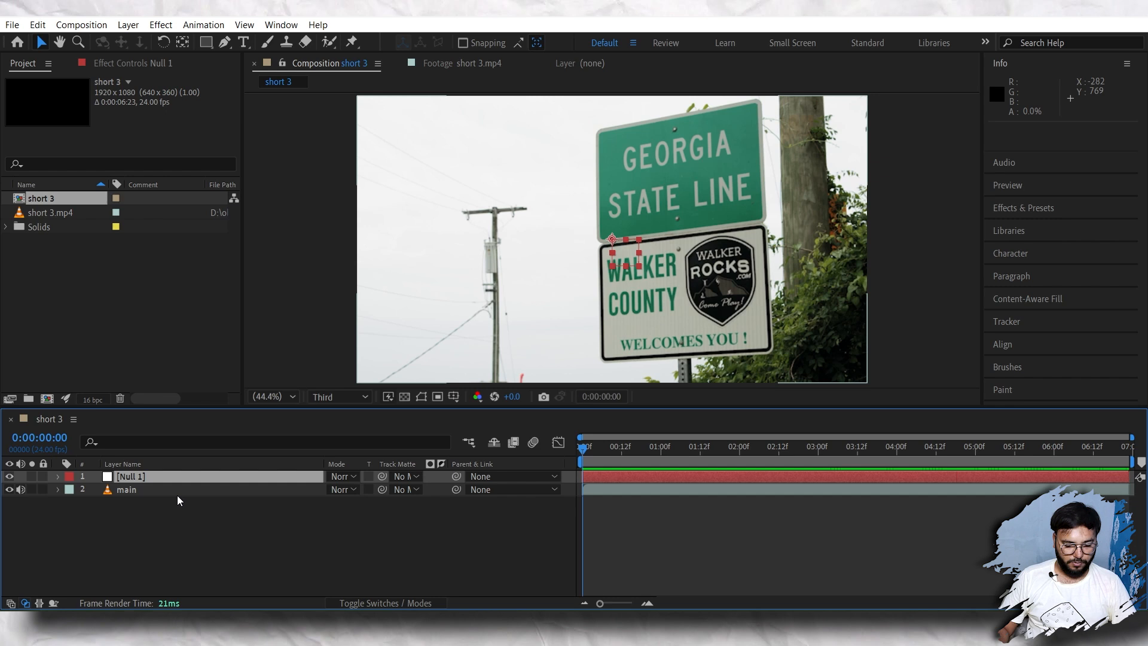
{"action": "key", "text": "Return"}
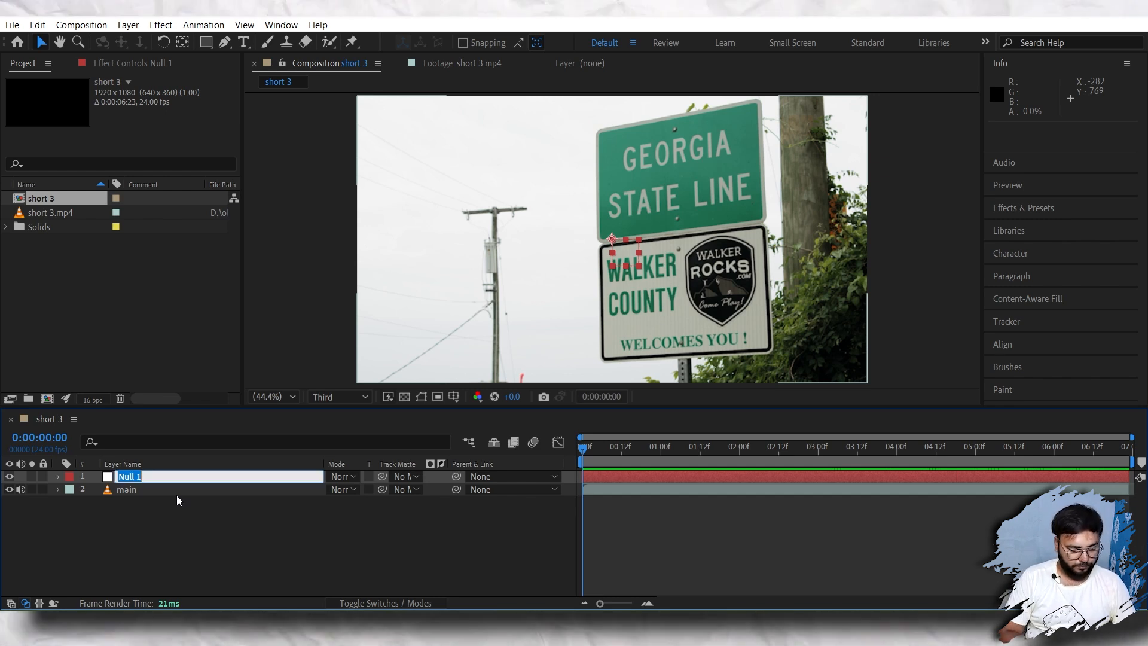
{"action": "type", "text": "Track Data"}
Step: Set up a motion track on the main layer with Position, Rotation and Scale enabled
{"action": "left_click", "coordinate": [133, 490]}
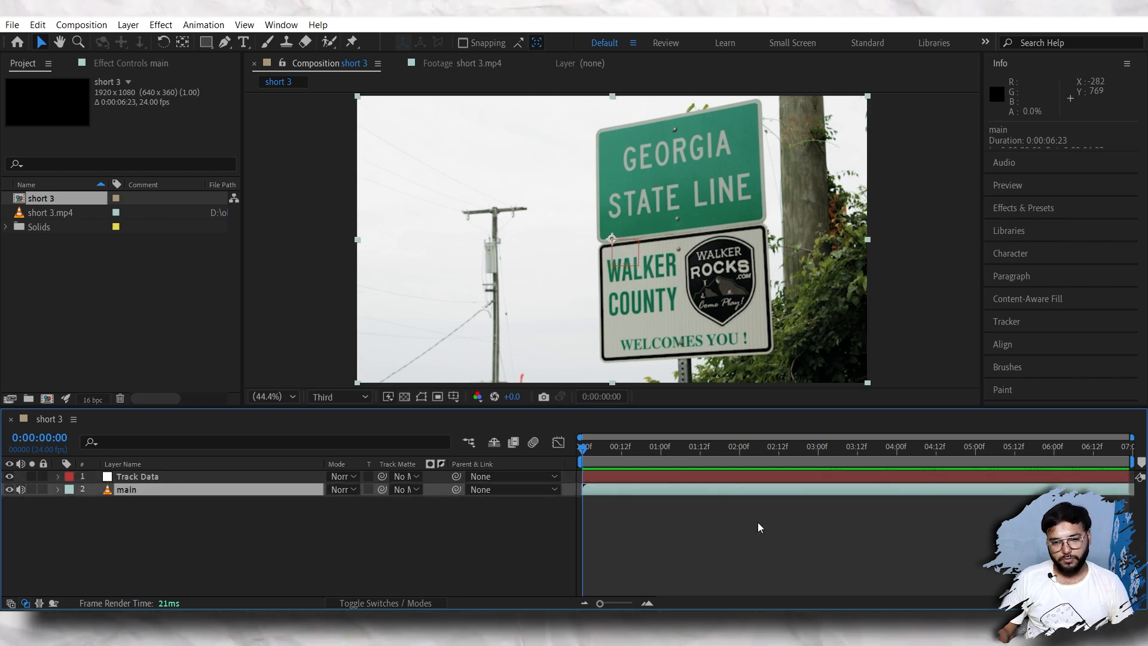
{"action": "left_click", "coordinate": [1000, 64]}
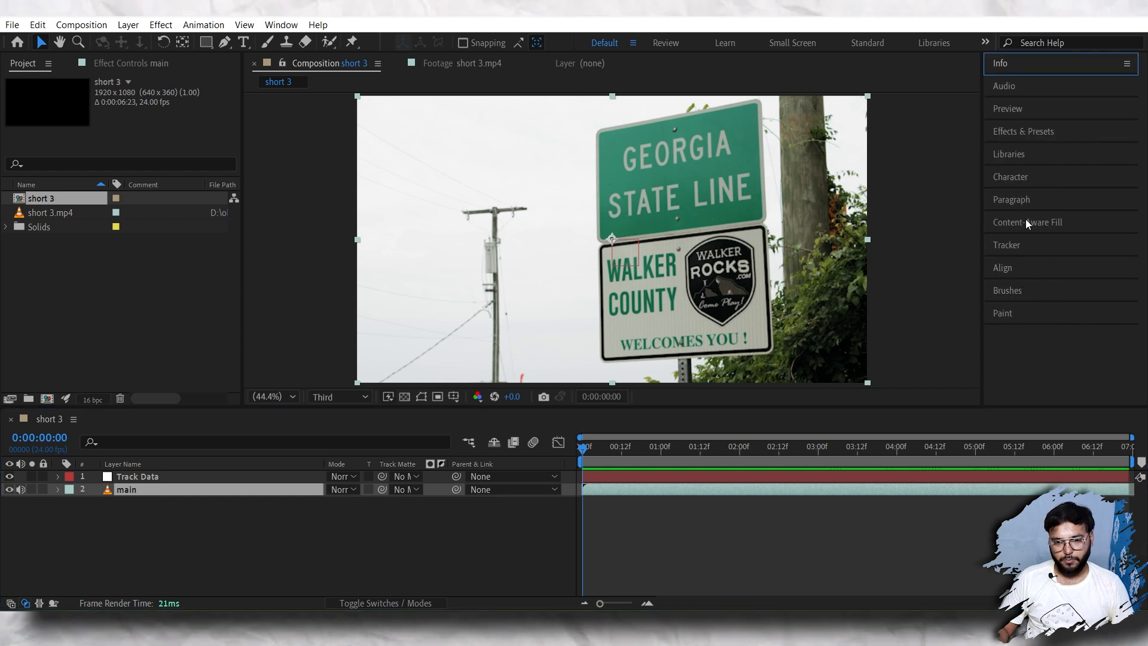
{"action": "left_click", "coordinate": [278, 25]}
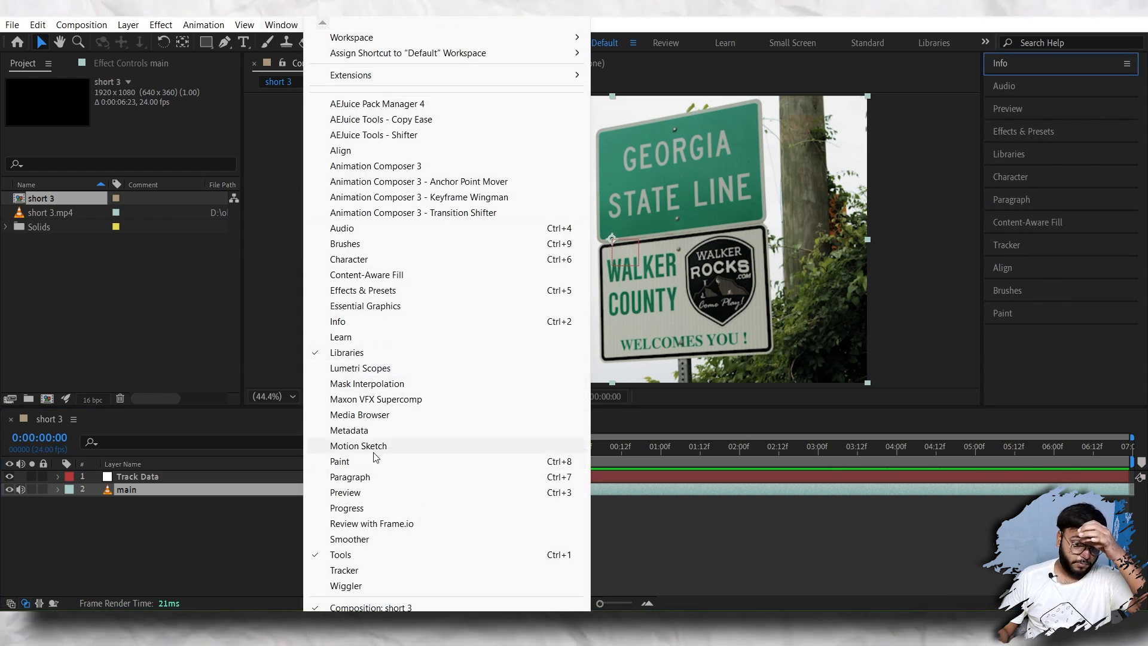
{"action": "left_click", "coordinate": [352, 571]}
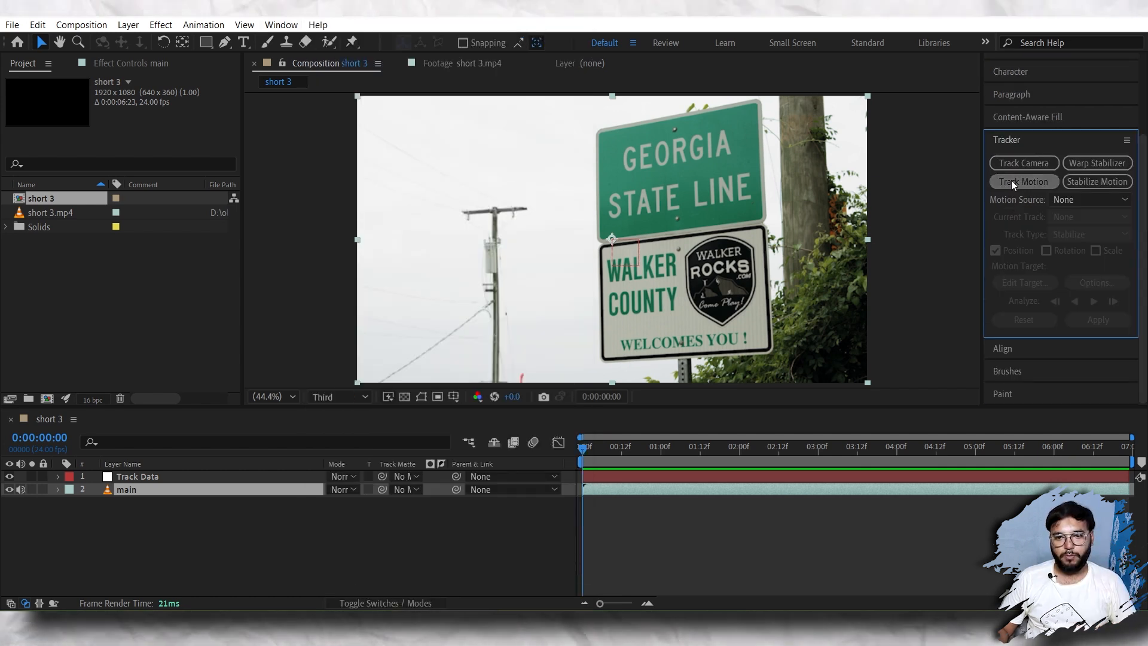
{"action": "left_click", "coordinate": [1010, 181]}
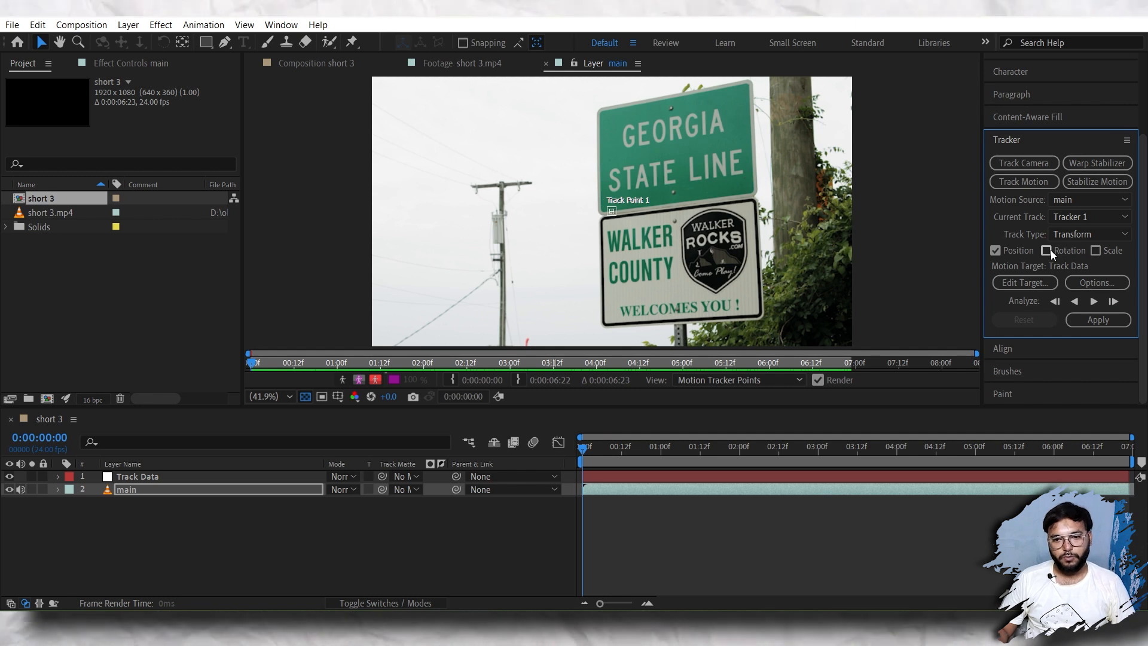
{"action": "left_click", "coordinate": [1045, 250]}
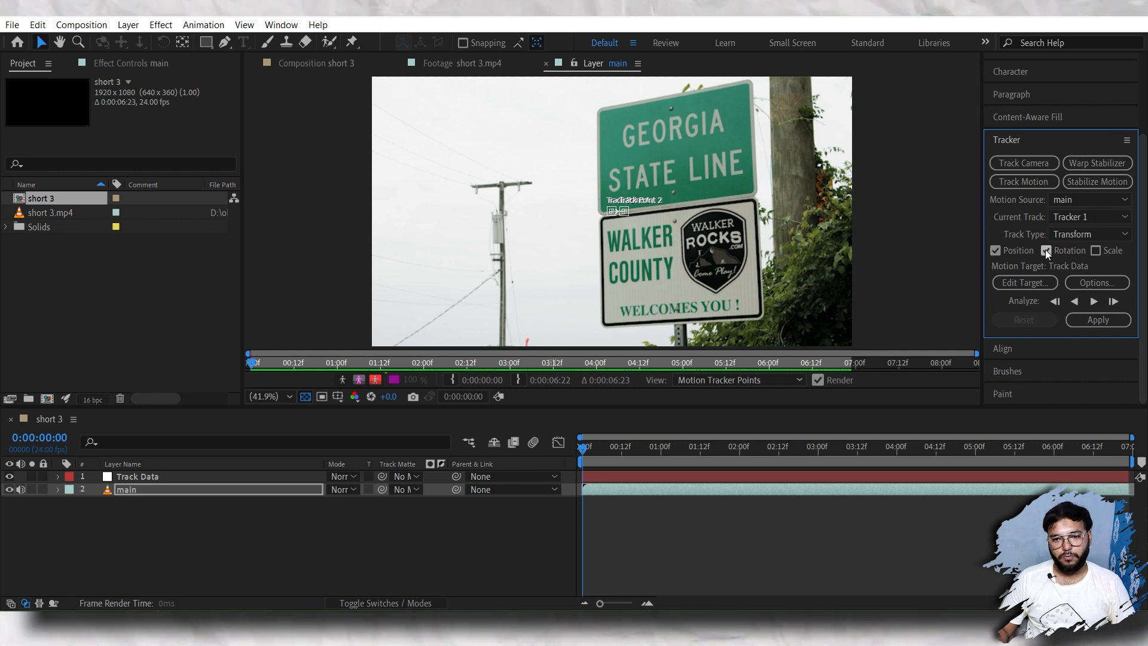
{"action": "left_click", "coordinate": [1095, 250]}
Step: Place Track Point 1 on the upper screw of the green Georgia State Line sign
{"action": "scroll", "coordinate": [648, 214], "scroll_direction": "up", "scroll_amount": 5}
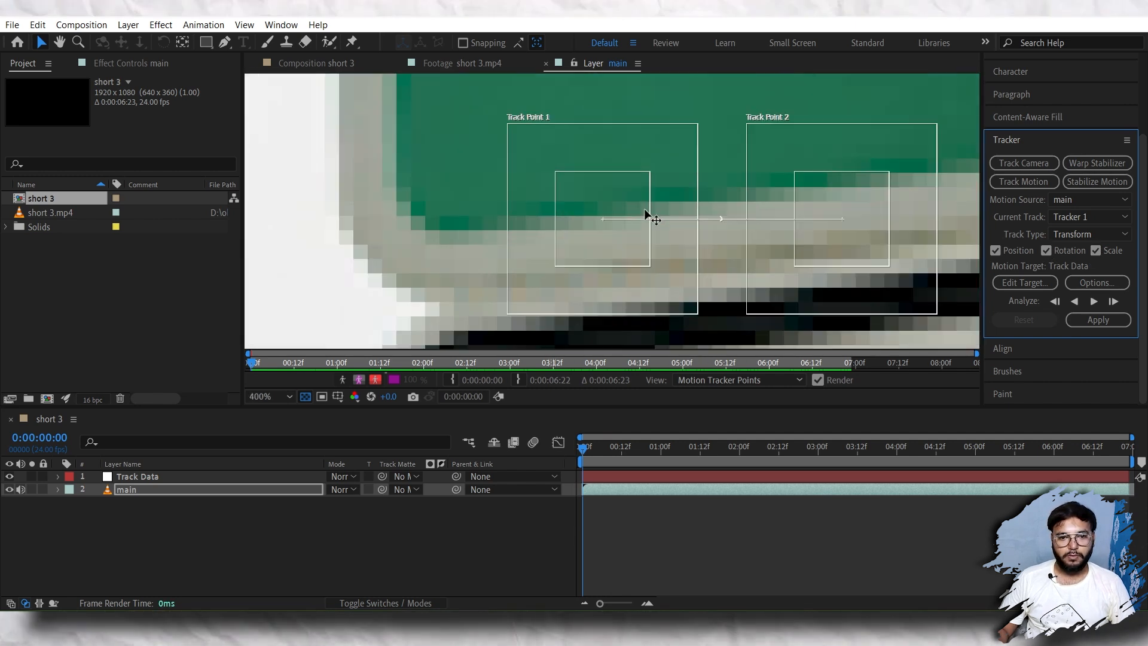
{"action": "scroll", "coordinate": [648, 214], "scroll_direction": "down", "scroll_amount": 2}
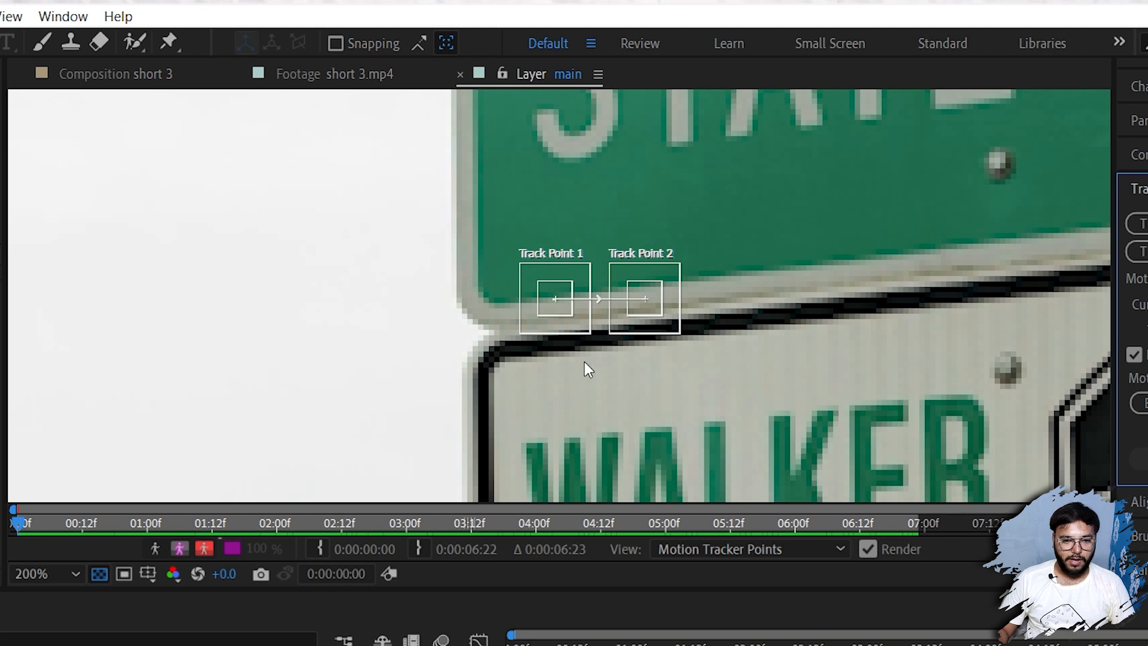
{"action": "left_click_drag", "start_coordinate": [580, 328], "coordinate": [1000, 338]}
{"action": "scroll", "coordinate": [904, 334], "scroll_direction": "down", "scroll_amount": 3}
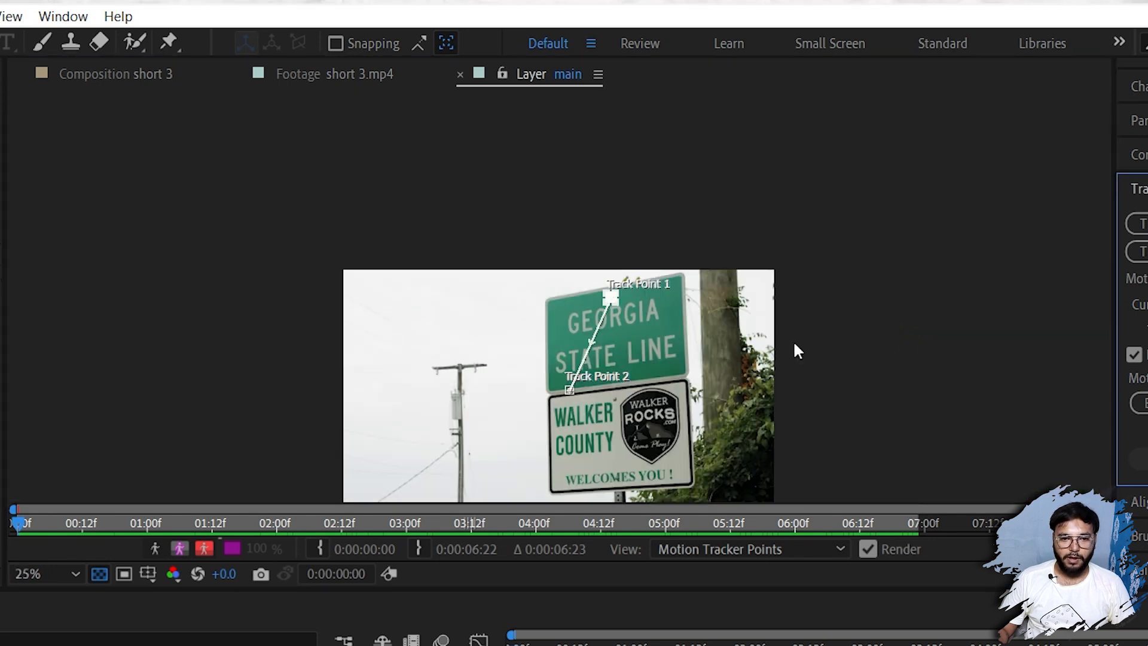
{"action": "scroll", "coordinate": [617, 343], "scroll_direction": "up", "scroll_amount": 2}
{"action": "left_click_drag", "start_coordinate": [581, 417], "coordinate": [633, 142]}
{"action": "left_click_drag", "start_coordinate": [546, 369], "coordinate": [537, 324]}
{"action": "scroll", "coordinate": [452, 365], "scroll_direction": "up", "scroll_amount": 2}
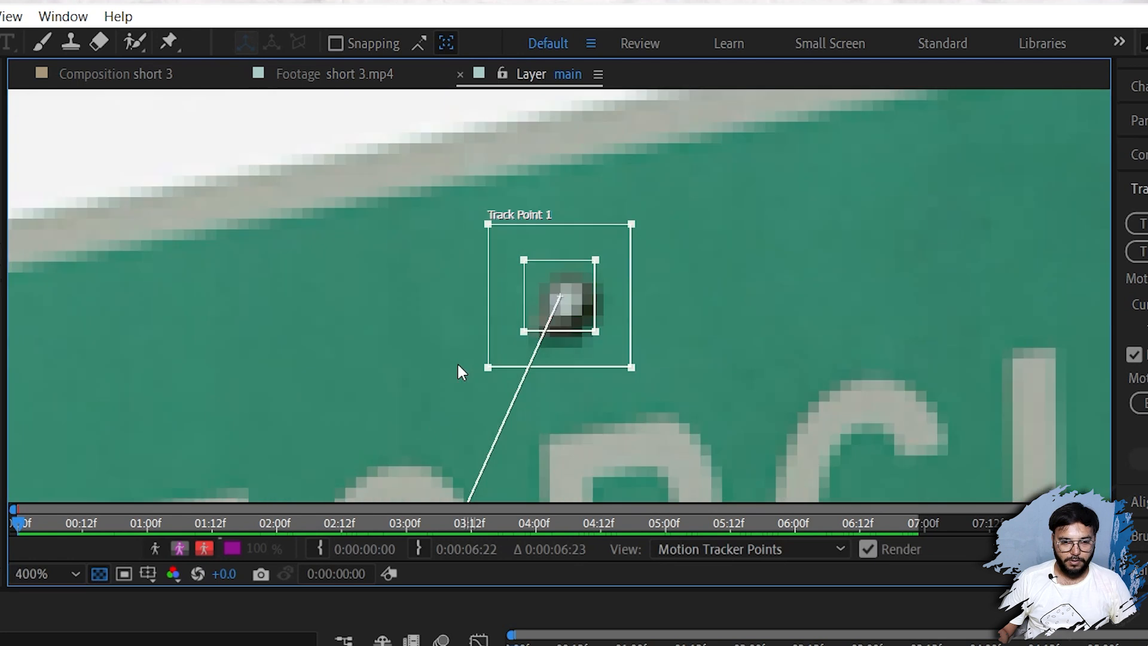
Step: Place Track Point 2 on the lower screw of the green sign, below the STATE LINE text
{"action": "left_click_drag", "start_coordinate": [484, 419], "coordinate": [528, 92]}
{"action": "left_click_drag", "start_coordinate": [533, 327], "coordinate": [541, 30]}
{"action": "left_click_drag", "start_coordinate": [487, 402], "coordinate": [628, 215]}
{"action": "left_click_drag", "start_coordinate": [451, 349], "coordinate": [579, 160]}
{"action": "left_click", "coordinate": [385, 332]}
{"action": "left_click_drag", "start_coordinate": [384, 327], "coordinate": [822, 445]}
Step: Analyze both track points forward from the first frame through the whole clip
{"action": "scroll", "coordinate": [608, 392], "scroll_direction": "down", "scroll_amount": 2}
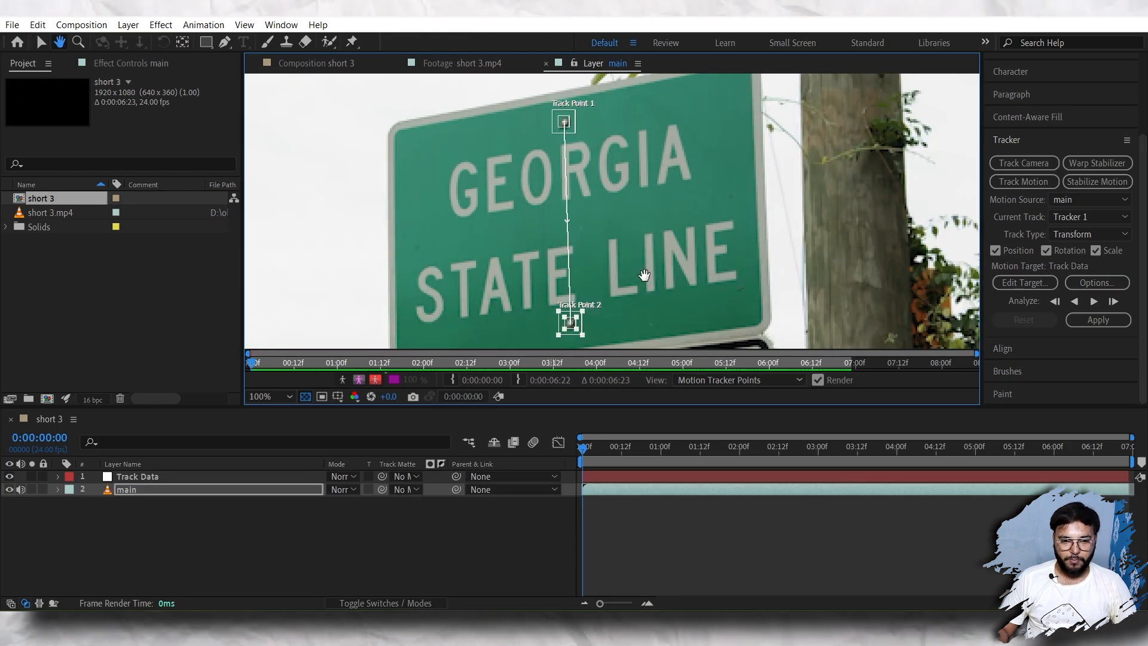
{"action": "scroll", "coordinate": [729, 281], "scroll_direction": "down", "scroll_amount": 1}
{"action": "left_click", "coordinate": [1092, 302]}
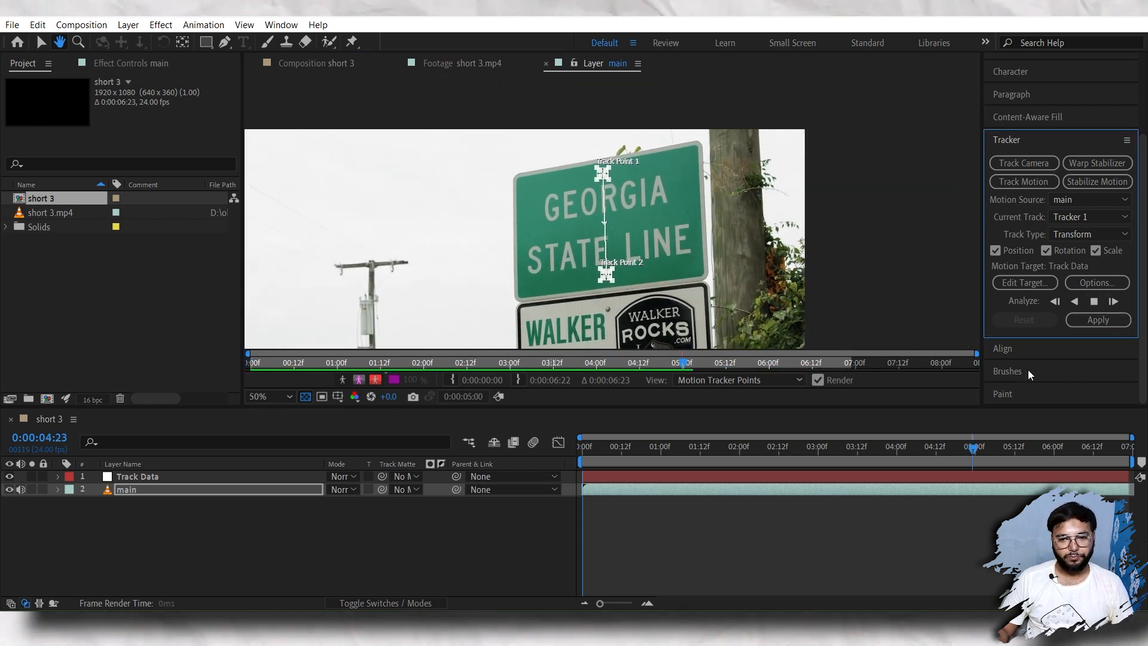
Step: Set the motion target of the tracker to the Track Data layer
{"action": "left_click", "coordinate": [1012, 281]}
{"action": "left_click", "coordinate": [562, 291]}
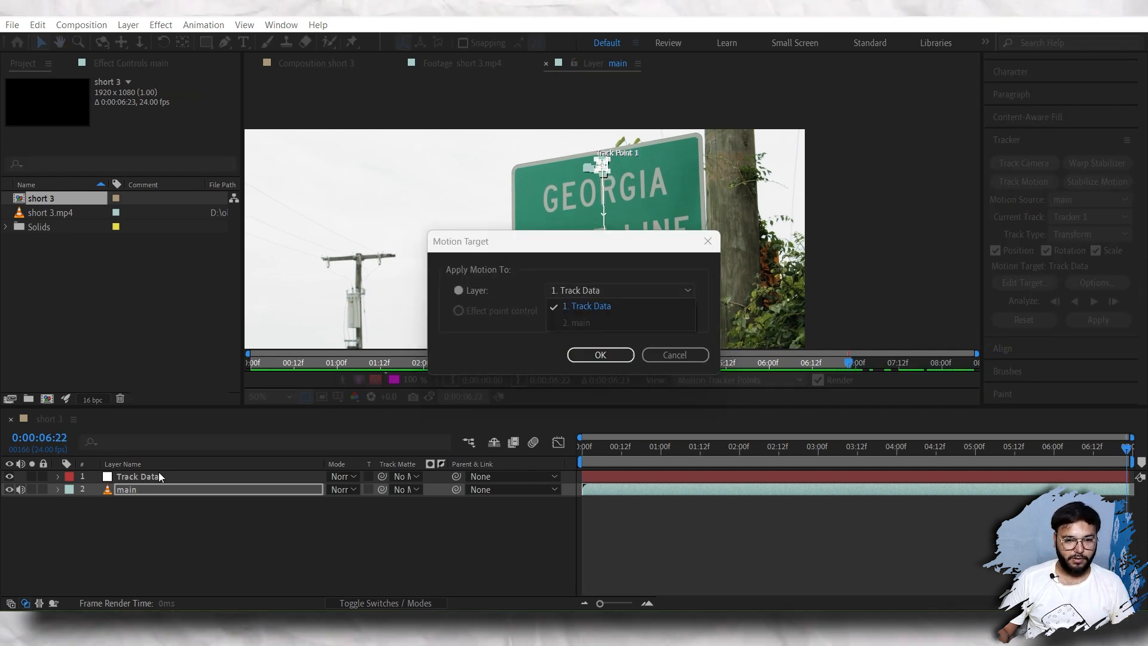
{"action": "left_click", "coordinate": [569, 306]}
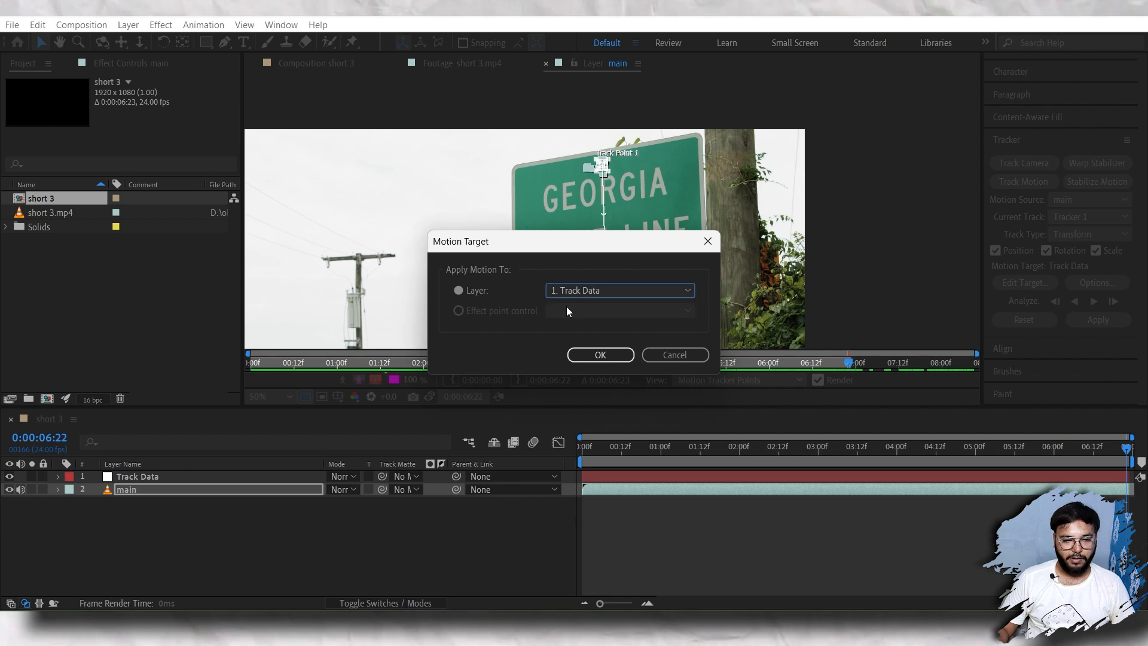
{"action": "left_click", "coordinate": [599, 355]}
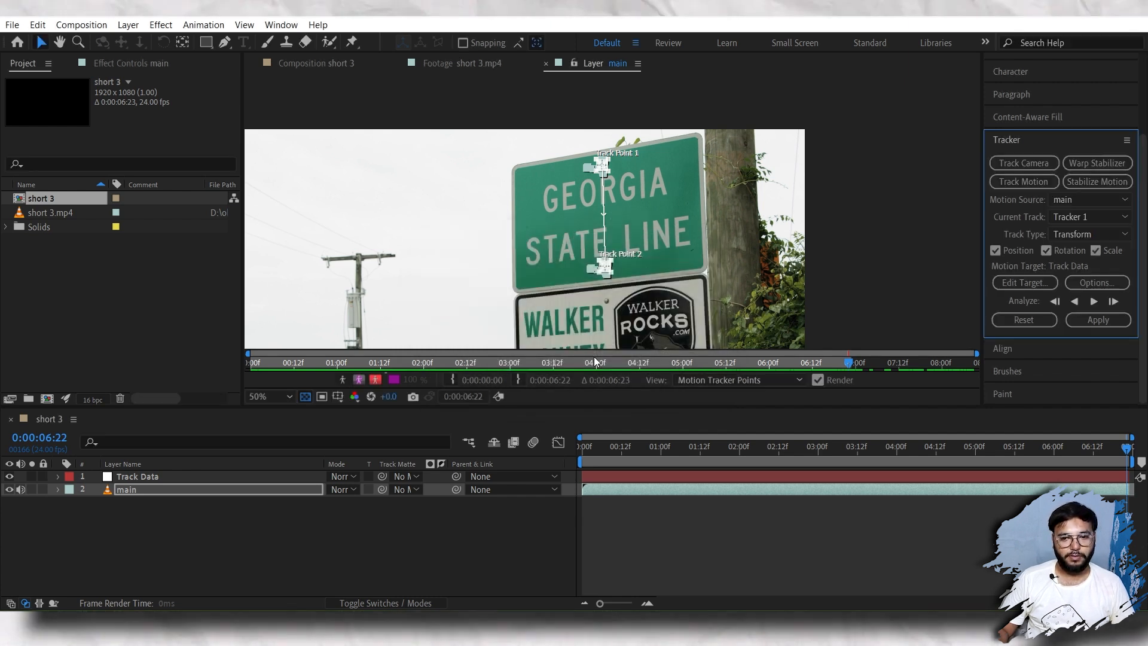
Step: Apply the tracked motion to the target layer in the X and Y dimensions
{"action": "left_click", "coordinate": [1090, 321]}
{"action": "left_click", "coordinate": [564, 299]}
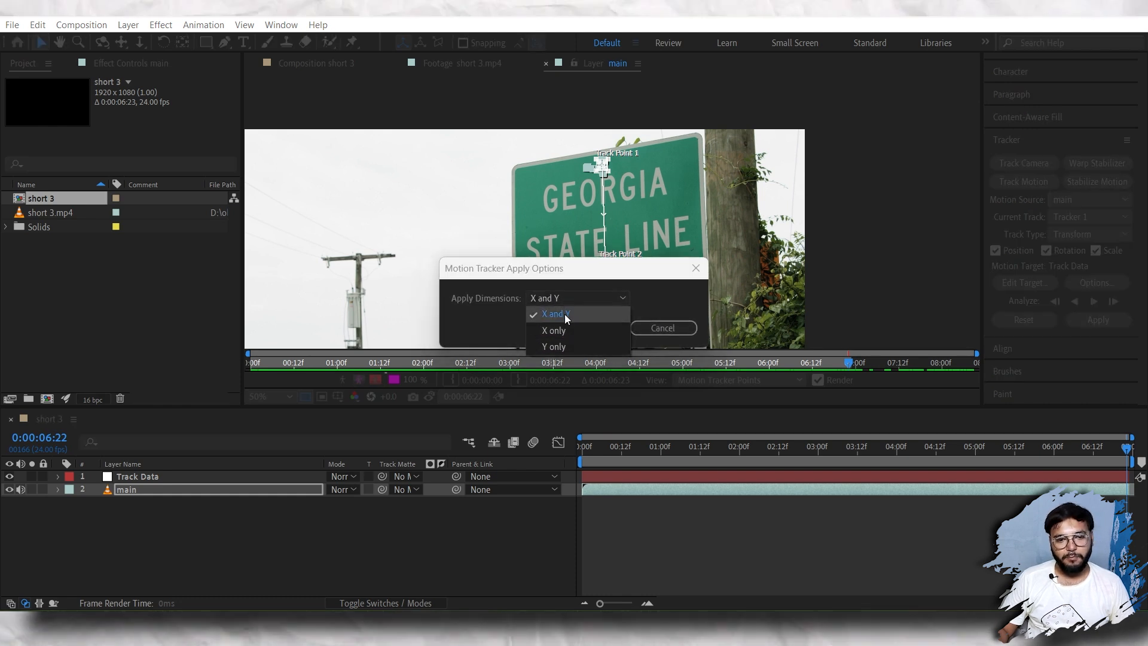
{"action": "left_click", "coordinate": [565, 314]}
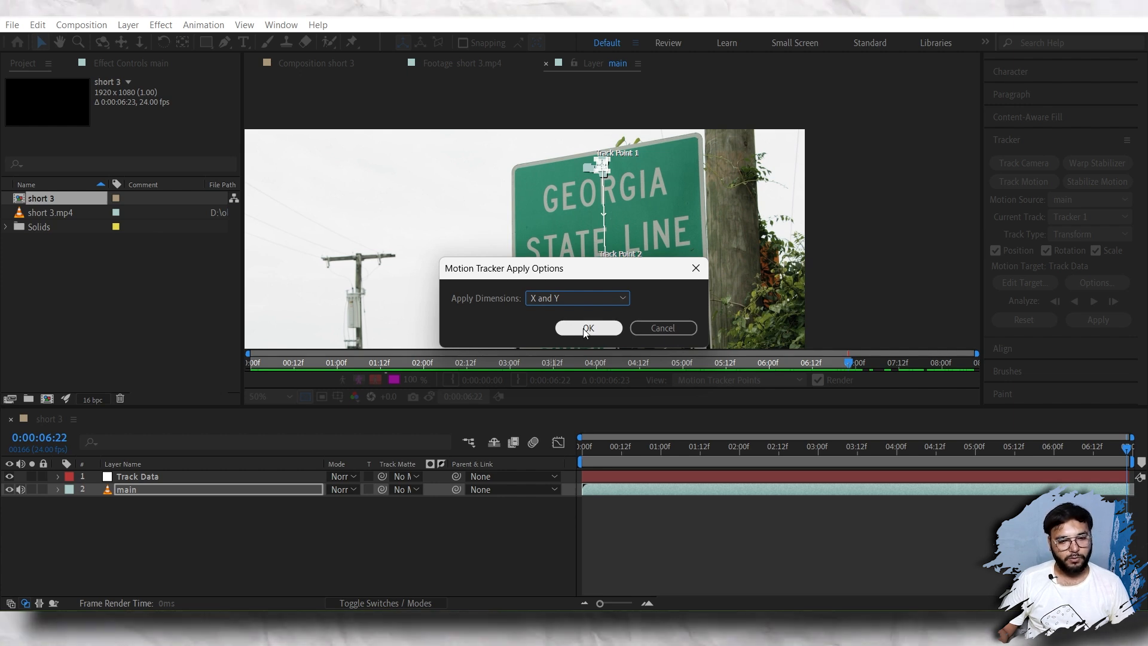
{"action": "left_click", "coordinate": [585, 329]}
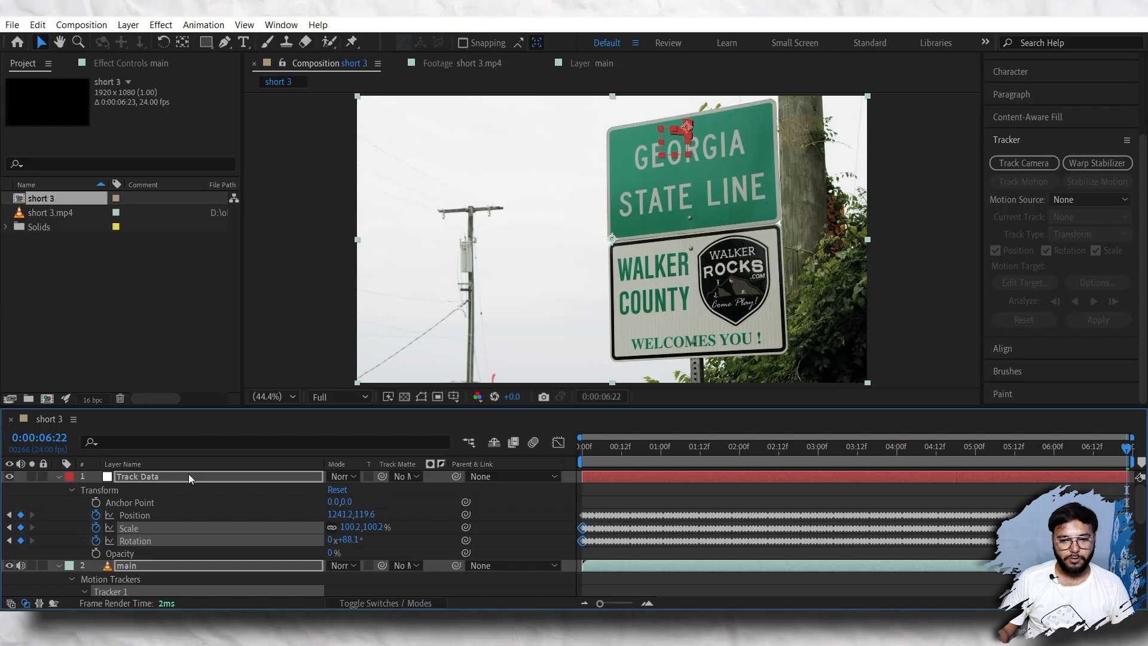
Step: Scrub through the tracked clip, then collapse the properties of the Track Data and main layers and select Track Data
{"action": "left_click_drag", "start_coordinate": [644, 457], "coordinate": [1104, 462]}
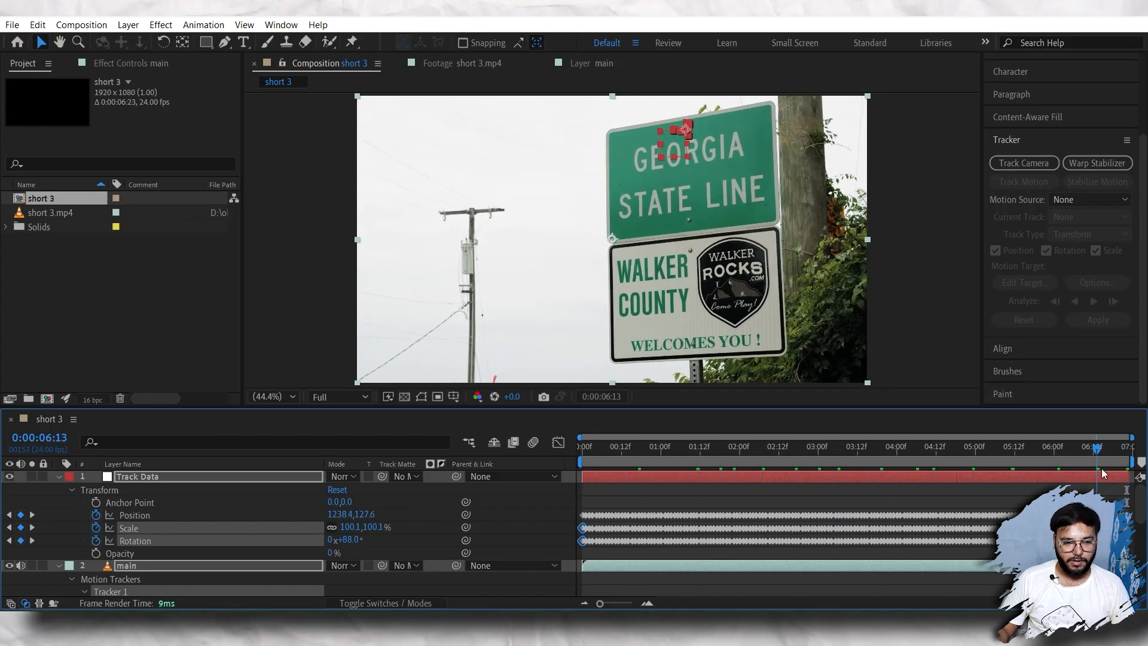
{"action": "key", "text": "F2"}
{"action": "left_click", "coordinate": [58, 476]}
{"action": "left_click", "coordinate": [57, 488]}
{"action": "left_click", "coordinate": [142, 474]}
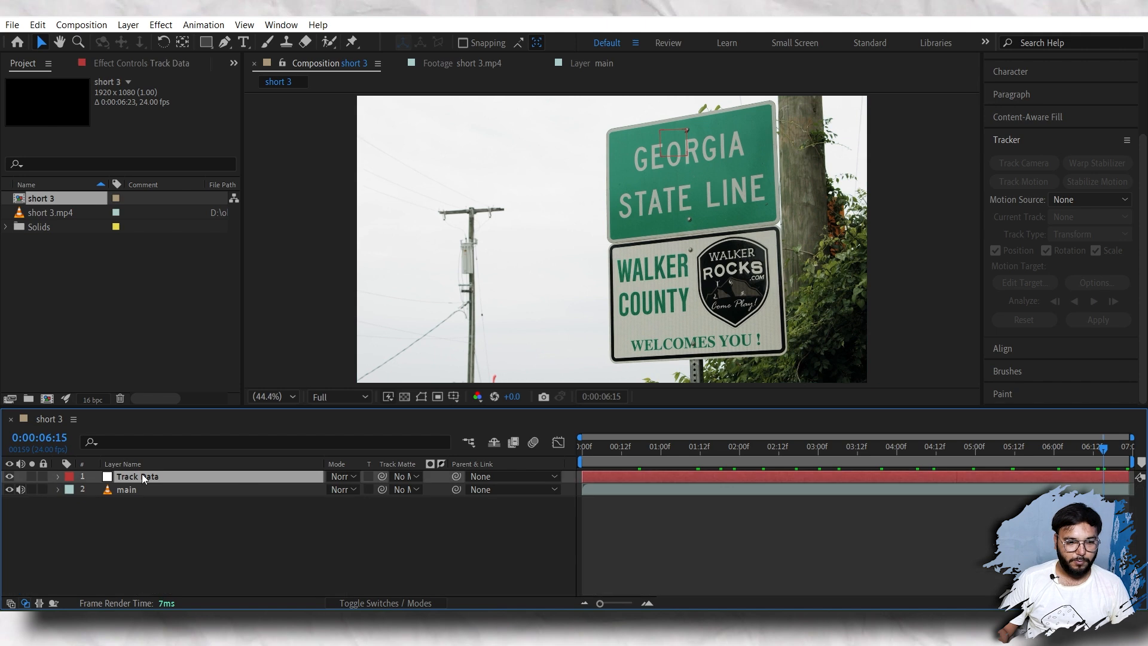
Step: Scrub through the composition and examine how closely the Track Data null follows the sign's upper screw
{"action": "scroll", "coordinate": [687, 128], "scroll_direction": "up", "scroll_amount": 2}
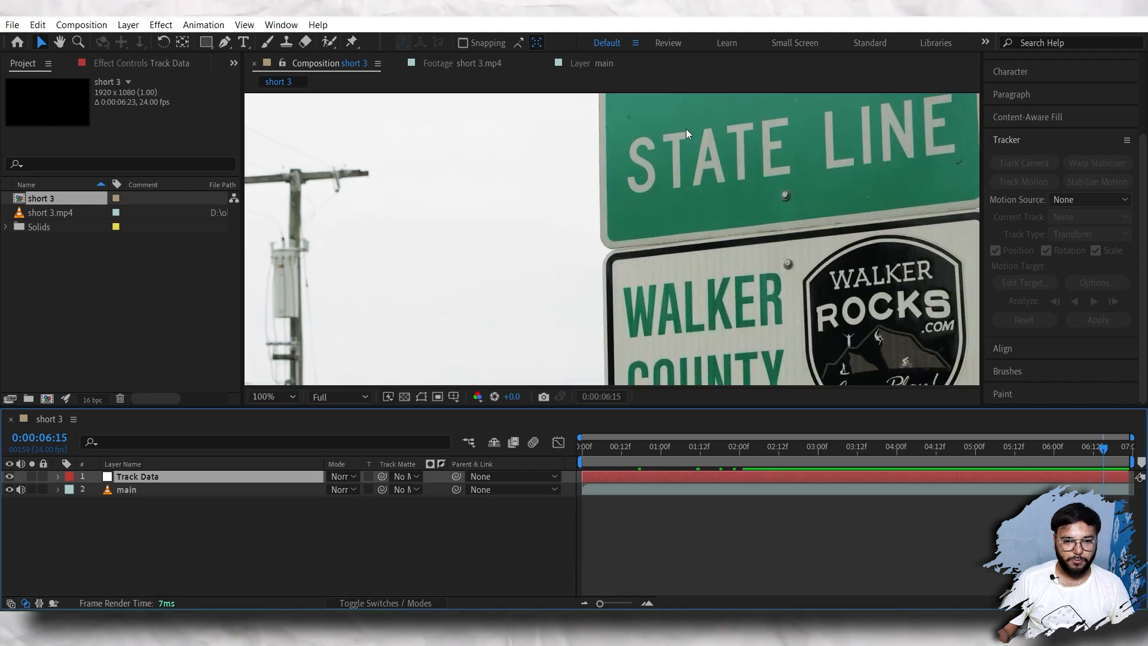
{"action": "scroll", "coordinate": [694, 131], "scroll_direction": "down", "scroll_amount": 3}
{"action": "left_click_drag", "start_coordinate": [591, 446], "coordinate": [368, 518]}
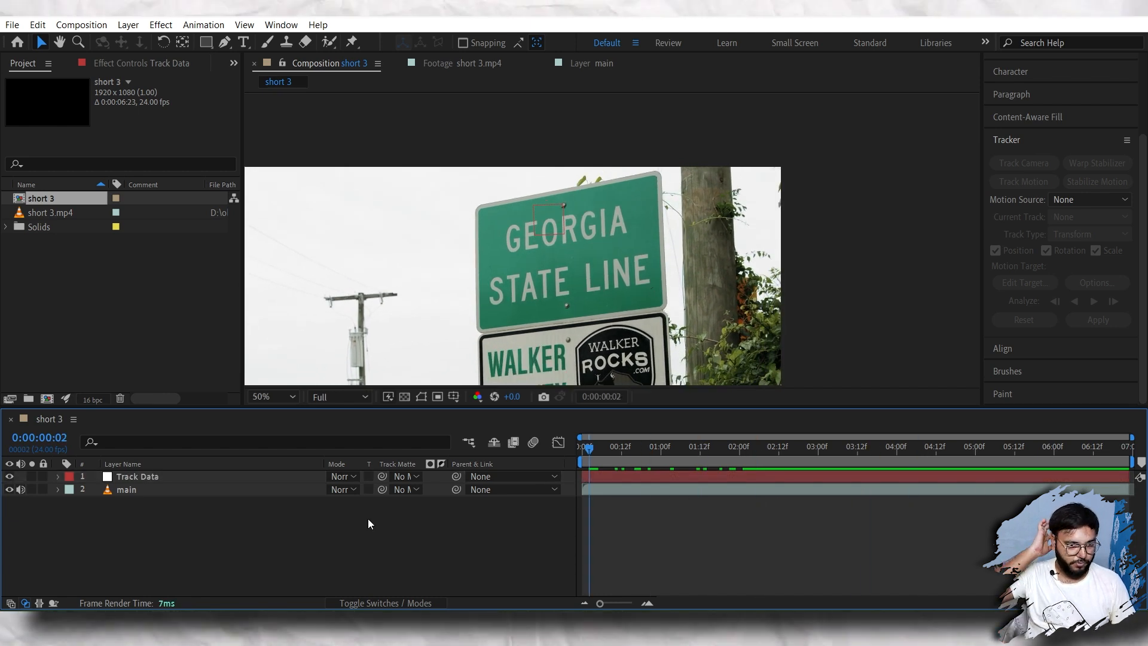
{"action": "left_click_drag", "start_coordinate": [393, 341], "coordinate": [497, 256]}
{"action": "left_click_drag", "start_coordinate": [592, 447], "coordinate": [547, 449]}
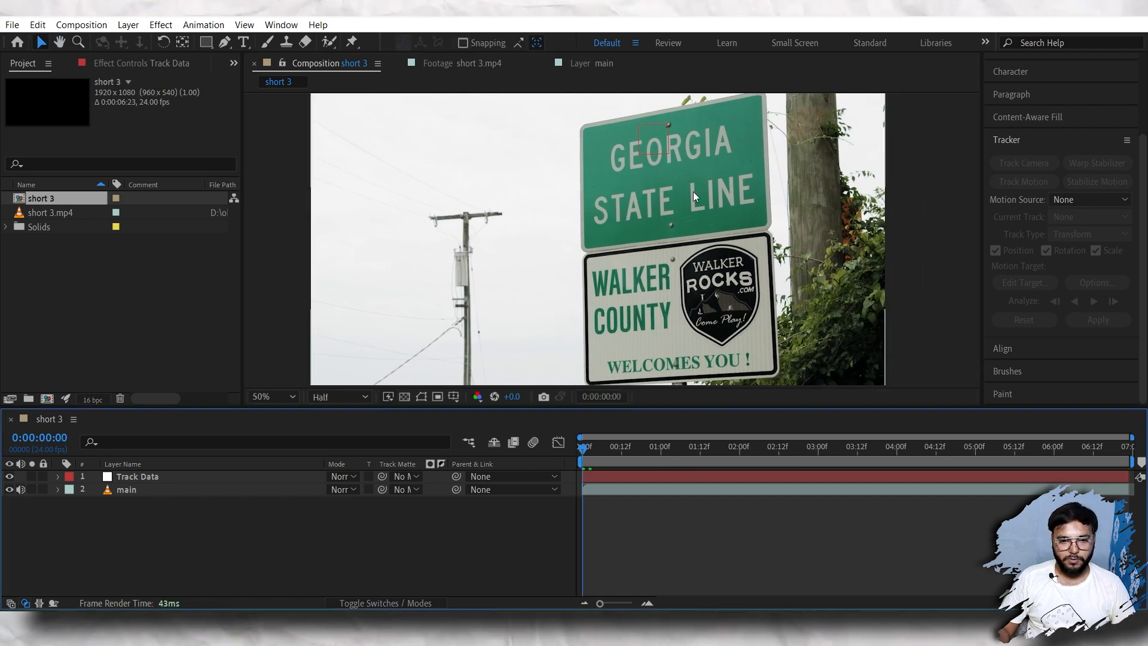
{"action": "mouse_move", "coordinate": [585, 449]}
{"action": "left_mouse_down"}
{"action": "mouse_move", "coordinate": [597, 447]}
{"action": "mouse_move", "coordinate": [563, 448]}
{"action": "left_mouse_up"}
{"action": "scroll", "coordinate": [605, 360], "scroll_direction": "down", "scroll_amount": 1}
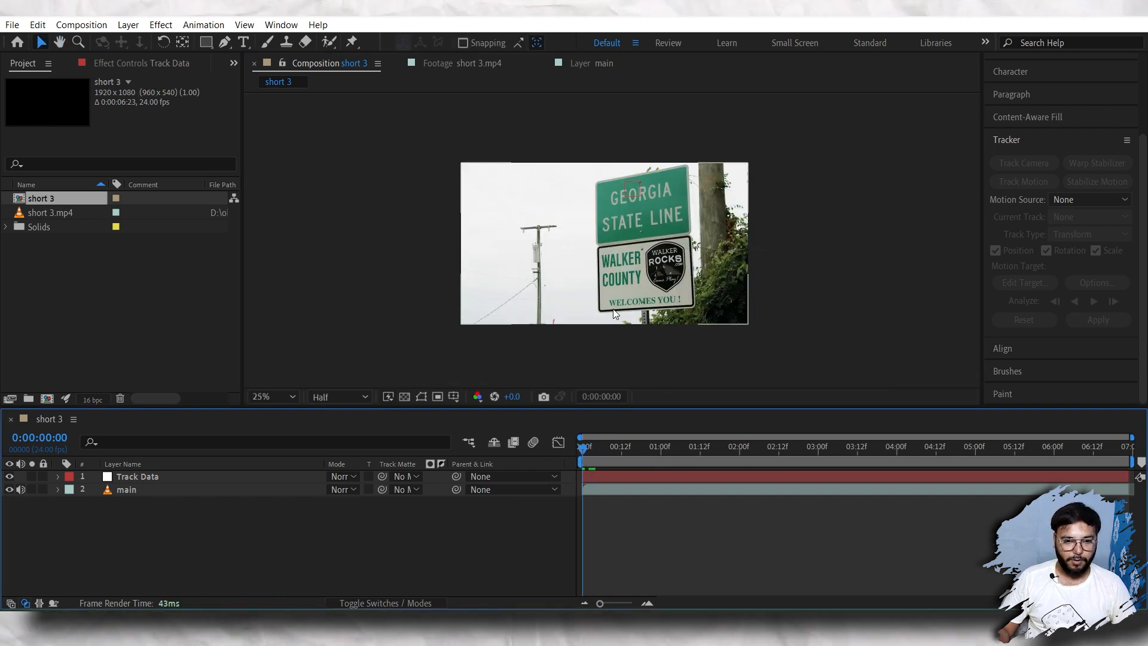
{"action": "scroll", "coordinate": [597, 303], "scroll_direction": "up", "scroll_amount": 1}
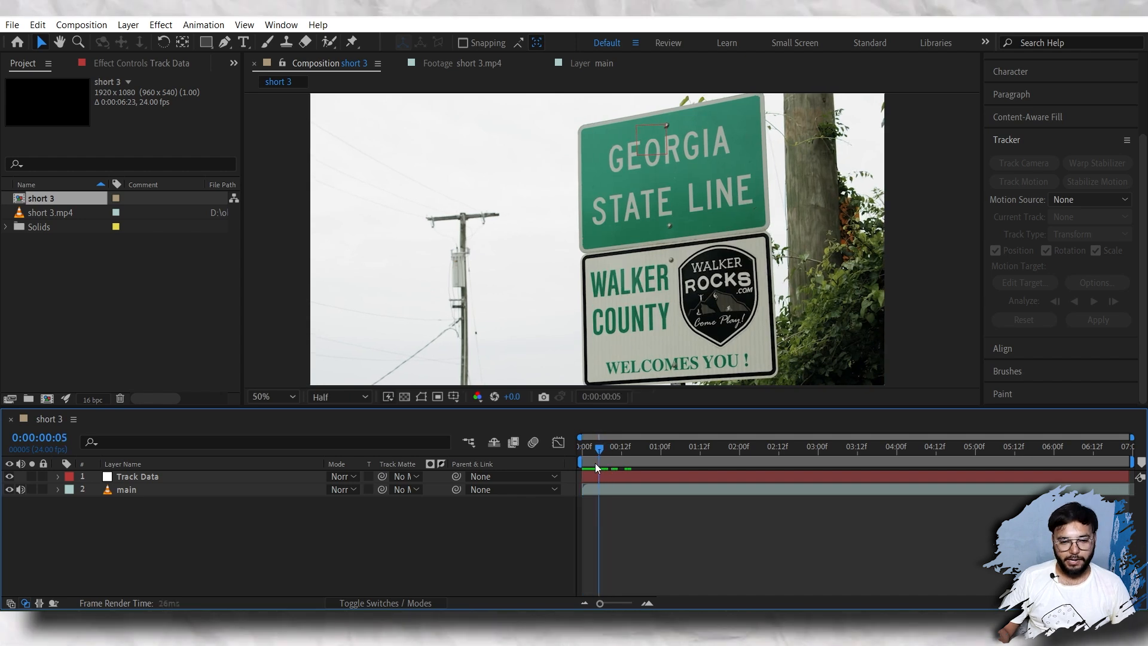
{"action": "left_click_drag", "start_coordinate": [587, 450], "coordinate": [871, 468]}
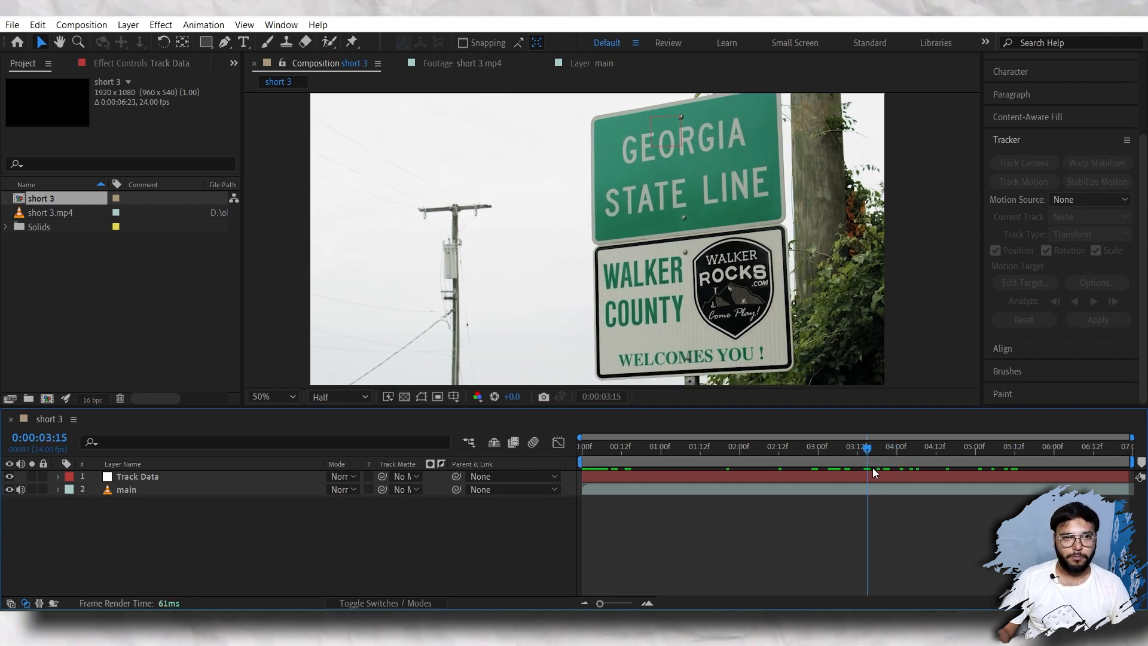
{"action": "left_click_drag", "start_coordinate": [873, 469], "coordinate": [868, 469]}
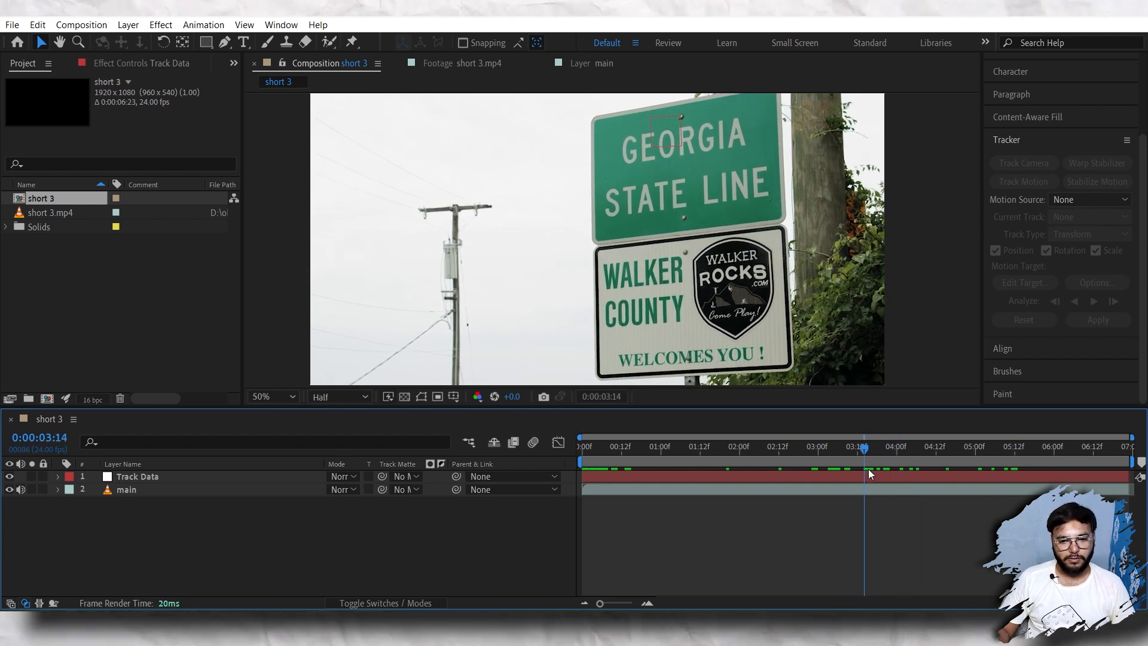
Step: Export the composition's first frame as a layered Photoshop file named clean
{"action": "key", "text": "Home"}
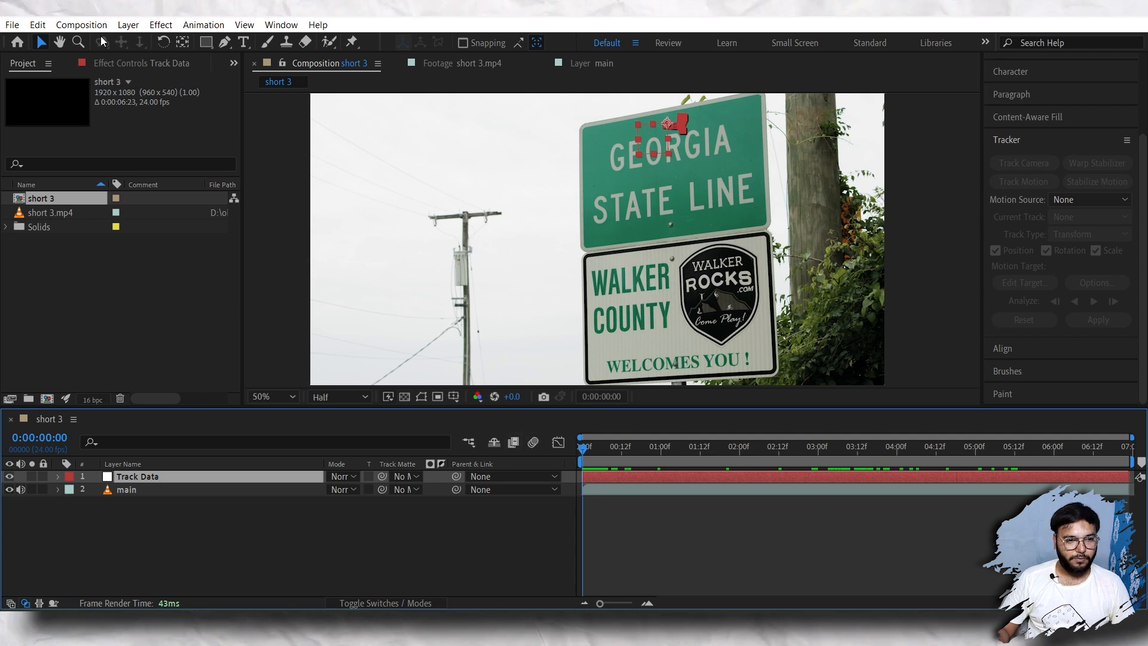
{"action": "left_click", "coordinate": [81, 25]}
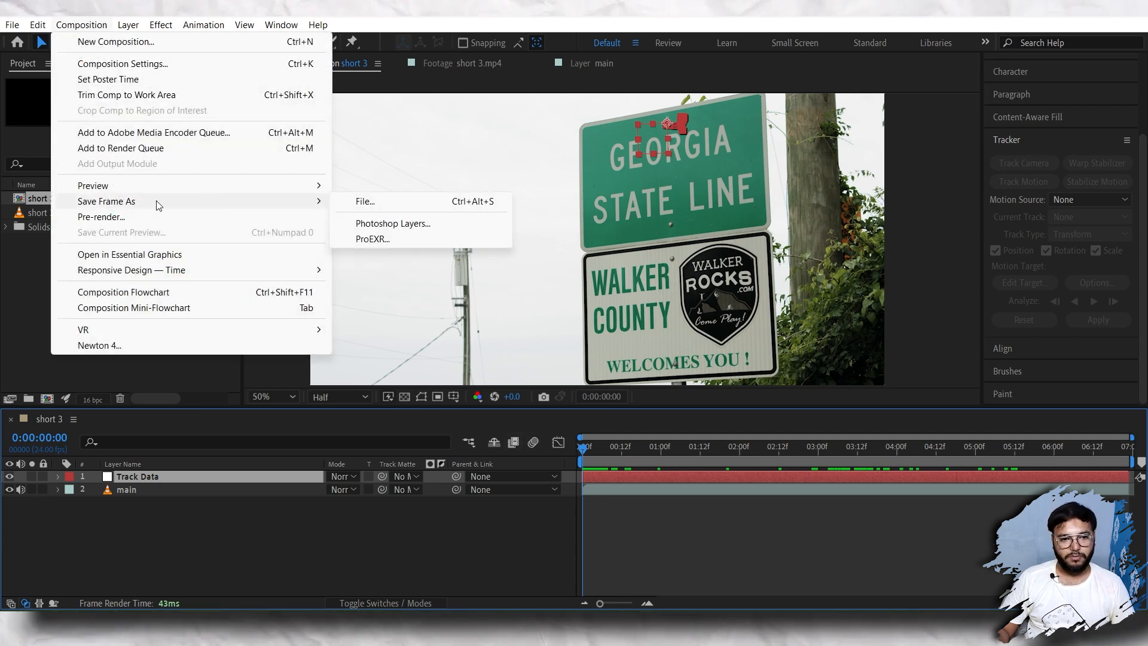
{"action": "left_click", "coordinate": [368, 225]}
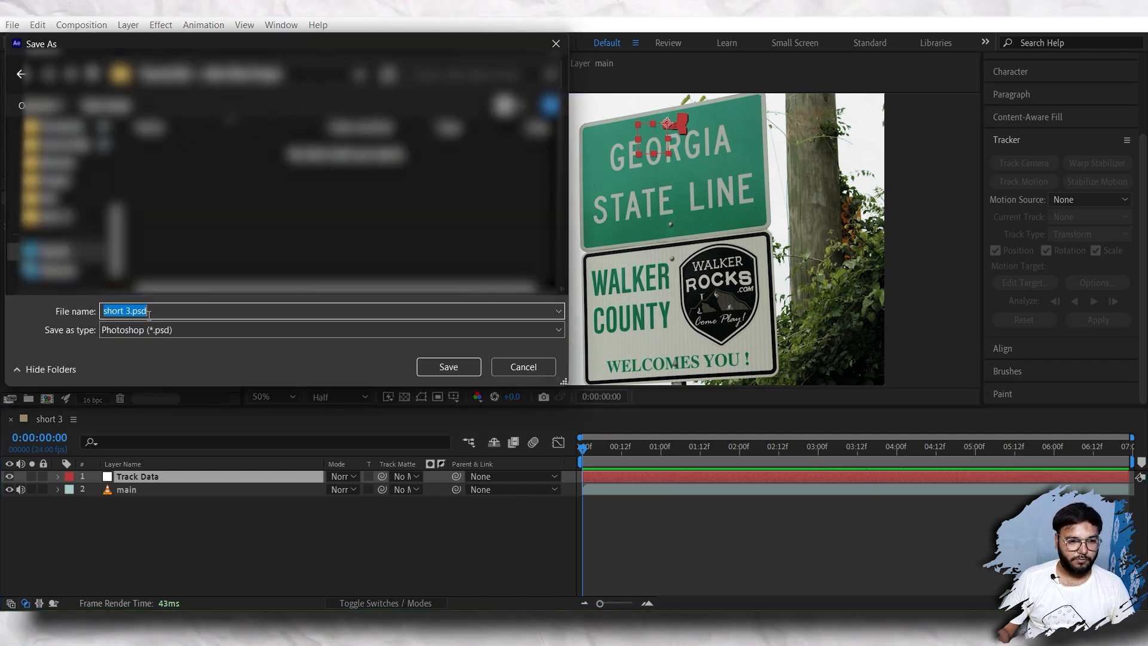
{"action": "key", "text": "BackSpace"}
{"action": "key", "text": "BackSpace"}
{"action": "key", "text": "BackSpace"}
{"action": "key", "text": "BackSpace"}
{"action": "key", "text": "BackSpace"}
{"action": "key", "text": "BackSpace"}
{"action": "key", "text": "BackSpace"}
{"action": "key", "text": "BackSpace"}
{"action": "key", "text": "BackSpace"}
{"action": "key", "text": "BackSpace"}
{"action": "key", "text": "BackSpace"}
{"action": "type", "text": "clean"}
{"action": "left_click", "coordinate": [434, 366]}
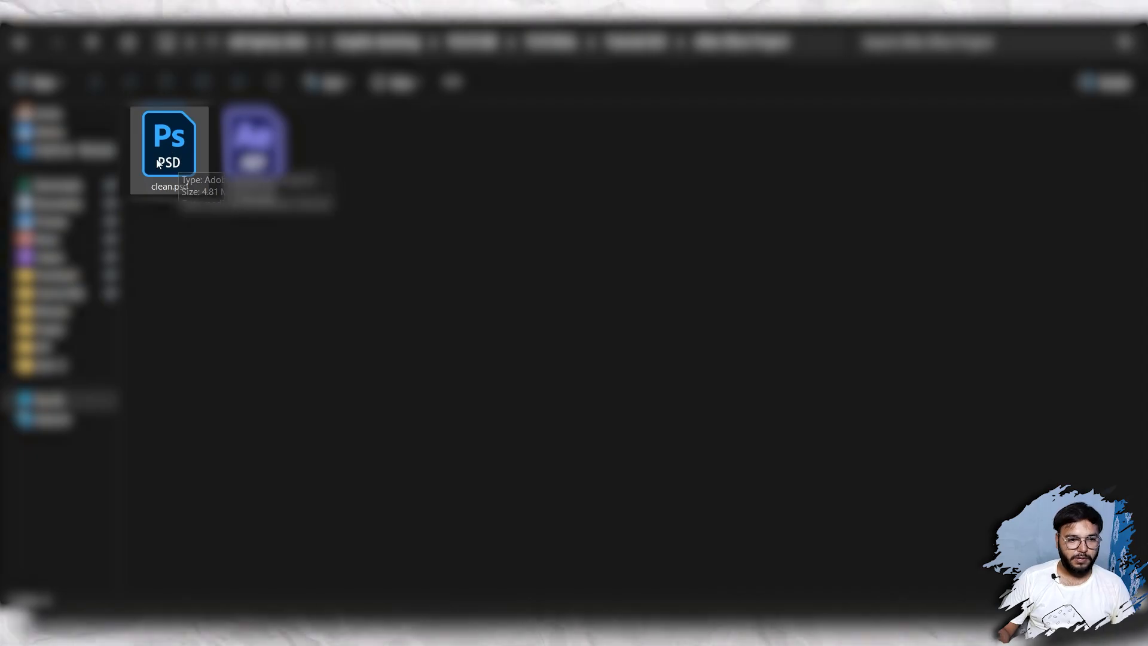
Step: Open clean.psd in Photoshop and choose the Clone Stamp tool for the green sign
{"action": "left_click", "coordinate": [163, 130]}
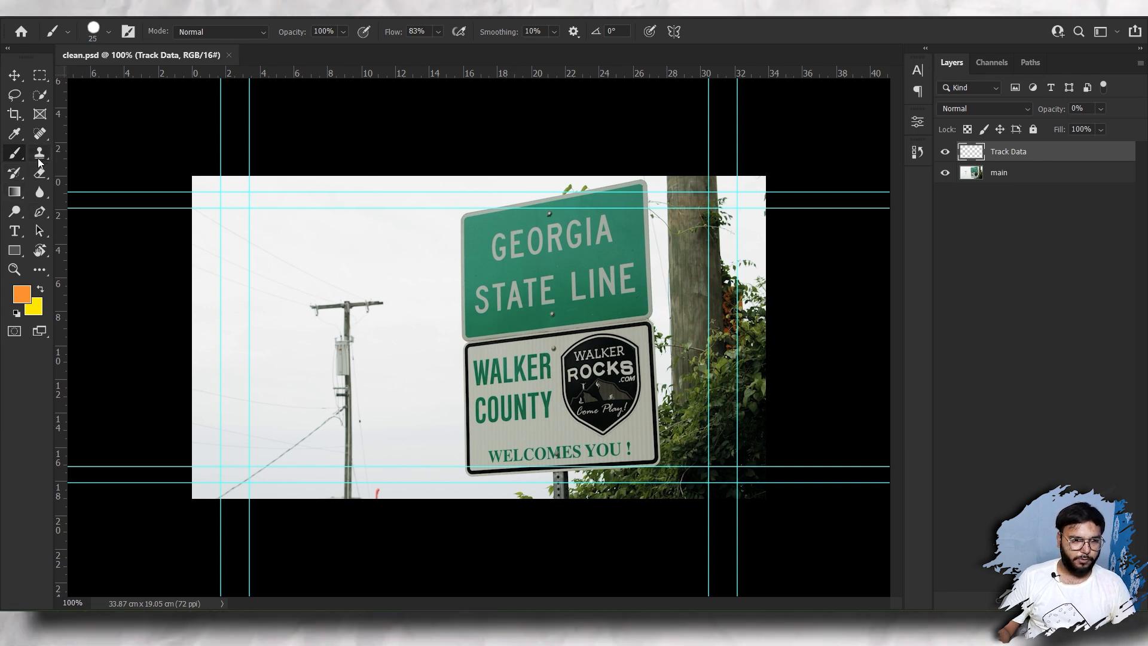
{"action": "scroll", "coordinate": [540, 260], "scroll_direction": "up", "scroll_amount": 5}
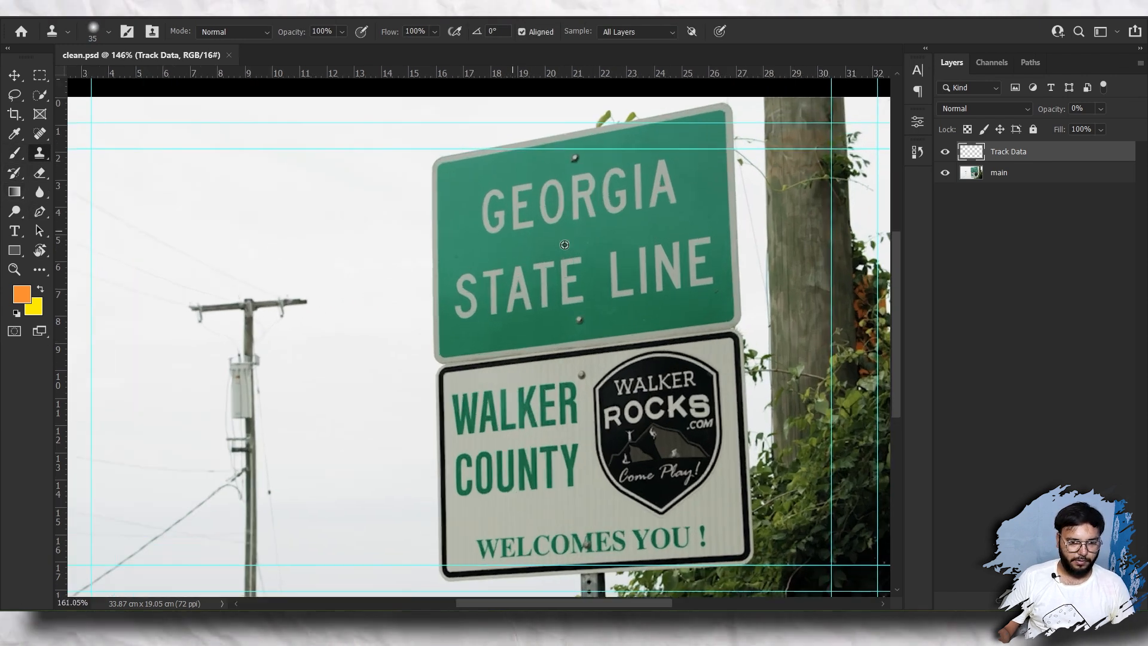
{"action": "scroll", "coordinate": [539, 259], "scroll_direction": "up", "scroll_amount": 2}
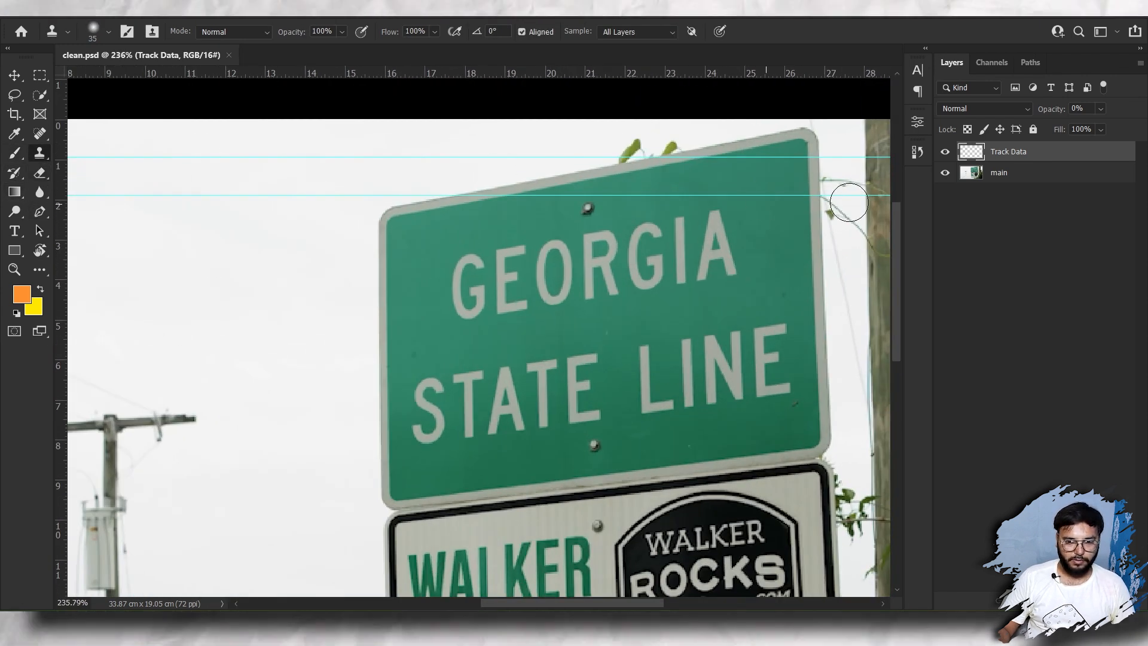
Step: Duplicate the main layer under the name clean and hide the Track Data layer
{"action": "left_click", "coordinate": [984, 174]}
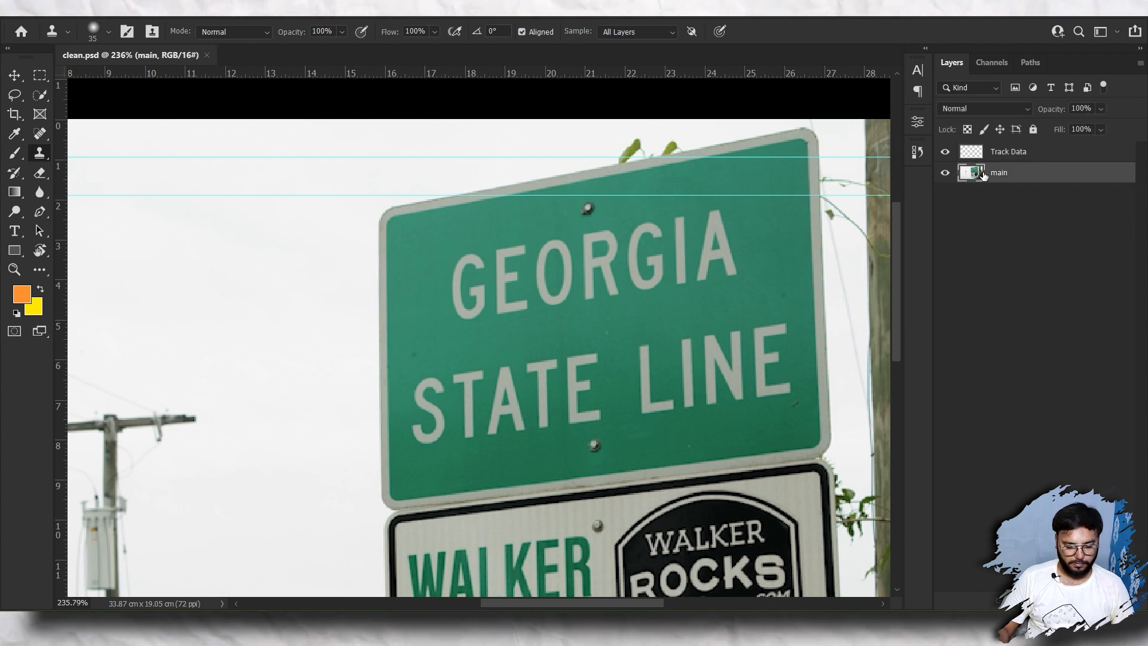
{"action": "key", "text": "ctrl+j"}
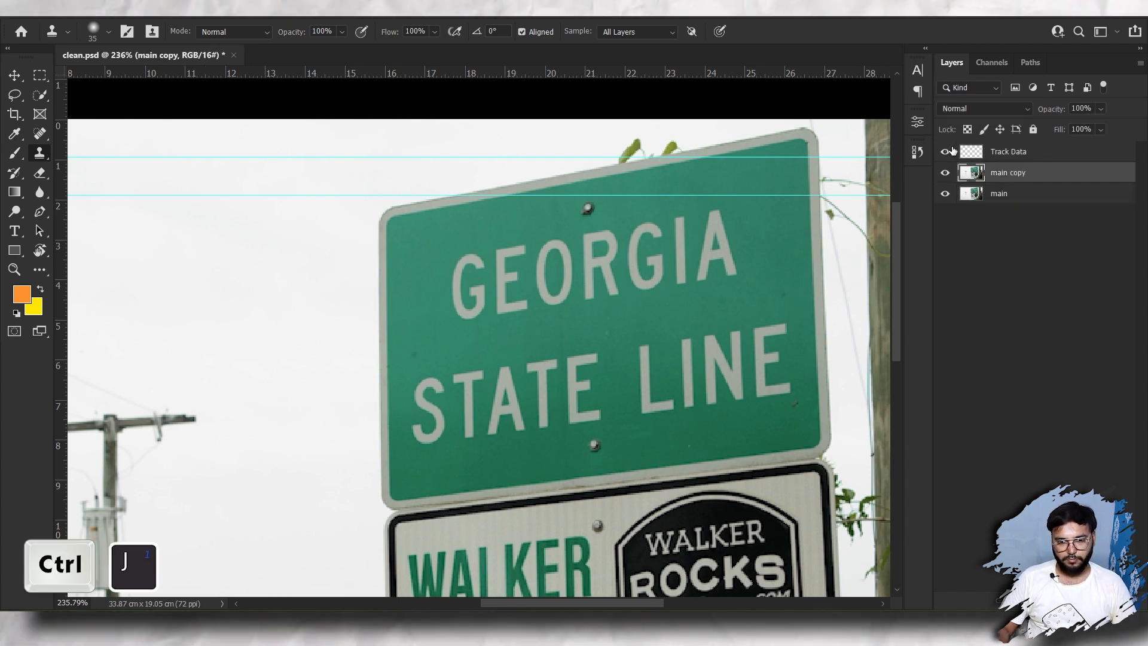
{"action": "left_click", "coordinate": [945, 151]}
{"action": "double_click", "coordinate": [1010, 173]}
{"action": "key", "text": "BackSpace"}
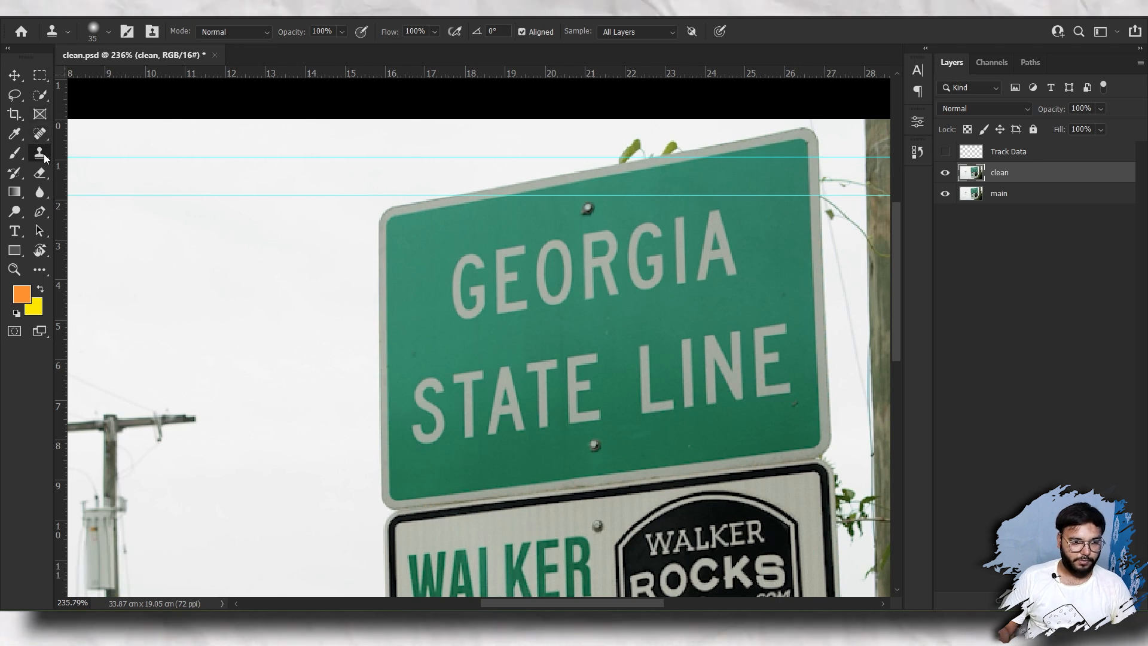
Step: Clone the green background over the word GEORGIA on the clean layer, reducing the brush size to 20
{"action": "left_click", "coordinate": [410, 264], "text": "alt"}
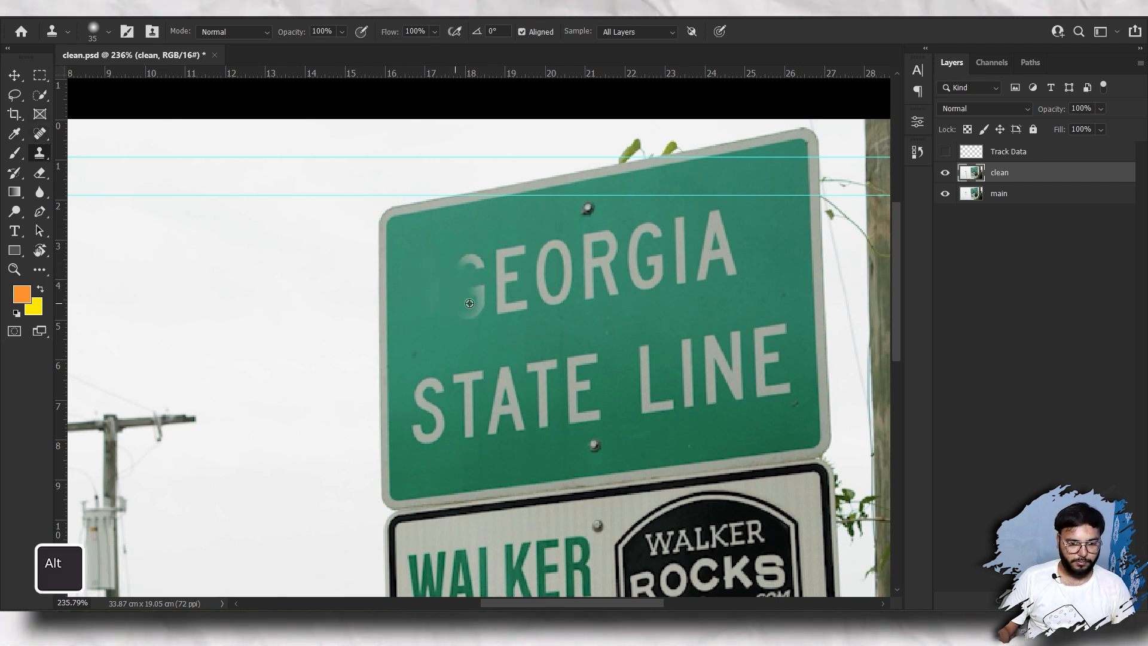
{"action": "scroll", "coordinate": [478, 302], "scroll_direction": "up", "scroll_amount": 6}
{"action": "key", "text": "bracketleft"}
{"action": "key", "text": "bracketleft"}
{"action": "key", "text": "bracketleft"}
{"action": "mouse_move", "coordinate": [464, 335]}
{"action": "left_mouse_down"}
{"action": "mouse_move", "coordinate": [445, 333]}
{"action": "mouse_move", "coordinate": [466, 287]}
{"action": "left_mouse_up"}
{"action": "mouse_move", "coordinate": [540, 326]}
{"action": "left_mouse_down"}
{"action": "mouse_move", "coordinate": [533, 264]}
{"action": "mouse_move", "coordinate": [589, 143]}
{"action": "left_mouse_up"}
{"action": "mouse_move", "coordinate": [686, 263]}
{"action": "left_mouse_down"}
{"action": "mouse_move", "coordinate": [686, 287]}
{"action": "mouse_move", "coordinate": [733, 251]}
{"action": "left_mouse_up"}
{"action": "scroll", "coordinate": [688, 252], "scroll_direction": "right", "scroll_amount": 4}
{"action": "mouse_move", "coordinate": [631, 221]}
{"action": "left_mouse_down"}
{"action": "mouse_move", "coordinate": [557, 130]}
{"action": "mouse_move", "coordinate": [652, 120]}
{"action": "left_mouse_up"}
{"action": "left_click_drag", "start_coordinate": [658, 120], "coordinate": [498, 259]}
{"action": "left_click_drag", "start_coordinate": [574, 287], "coordinate": [539, 177]}
{"action": "left_click_drag", "start_coordinate": [616, 353], "coordinate": [718, 195]}
{"action": "left_click_drag", "start_coordinate": [778, 335], "coordinate": [837, 179]}
Step: Clone the green background over the words STATE LINE on the clean layer
{"action": "scroll", "coordinate": [718, 197], "scroll_direction": "down", "scroll_amount": 7}
{"action": "left_click_drag", "start_coordinate": [359, 218], "coordinate": [328, 236]}
{"action": "scroll", "coordinate": [389, 281], "scroll_direction": "down", "scroll_amount": 1}
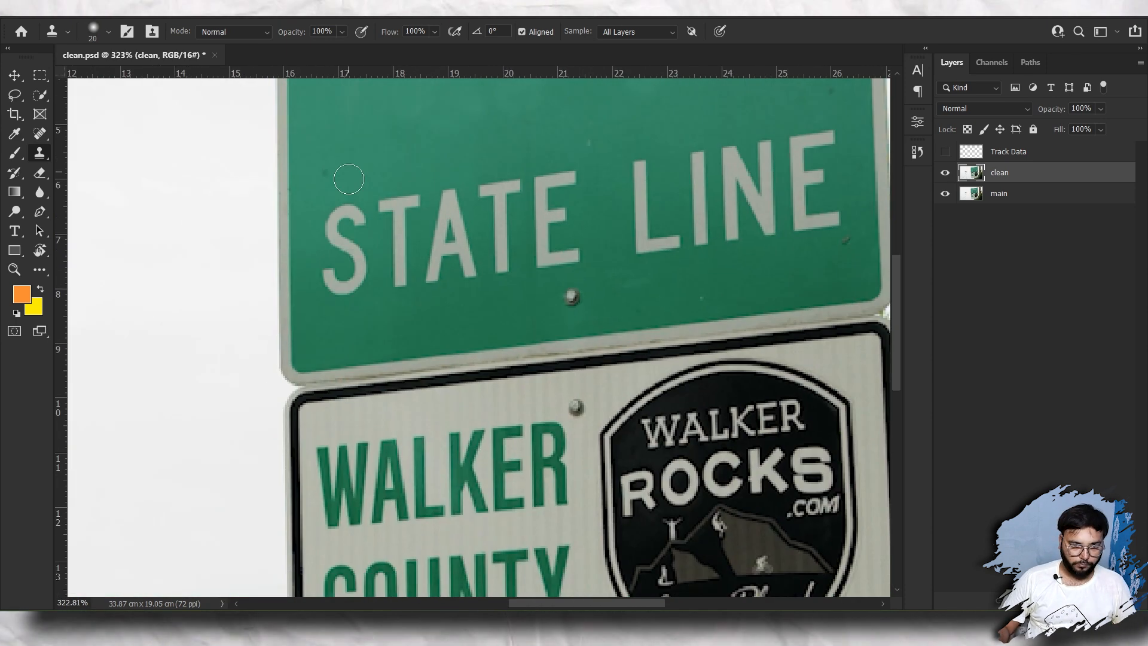
{"action": "mouse_move", "coordinate": [397, 203]}
{"action": "left_mouse_down"}
{"action": "mouse_move", "coordinate": [557, 198]}
{"action": "mouse_move", "coordinate": [455, 263]}
{"action": "left_mouse_up"}
{"action": "scroll", "coordinate": [538, 249], "scroll_direction": "down", "scroll_amount": 2}
{"action": "scroll", "coordinate": [538, 249], "scroll_direction": "up", "scroll_amount": 3}
{"action": "left_click_drag", "start_coordinate": [658, 251], "coordinate": [484, 260]}
{"action": "mouse_move", "coordinate": [539, 287]}
{"action": "left_mouse_down"}
{"action": "mouse_move", "coordinate": [595, 341]}
{"action": "mouse_move", "coordinate": [750, 281]}
{"action": "left_mouse_up"}
{"action": "scroll", "coordinate": [493, 373], "scroll_direction": "down", "scroll_amount": 5}
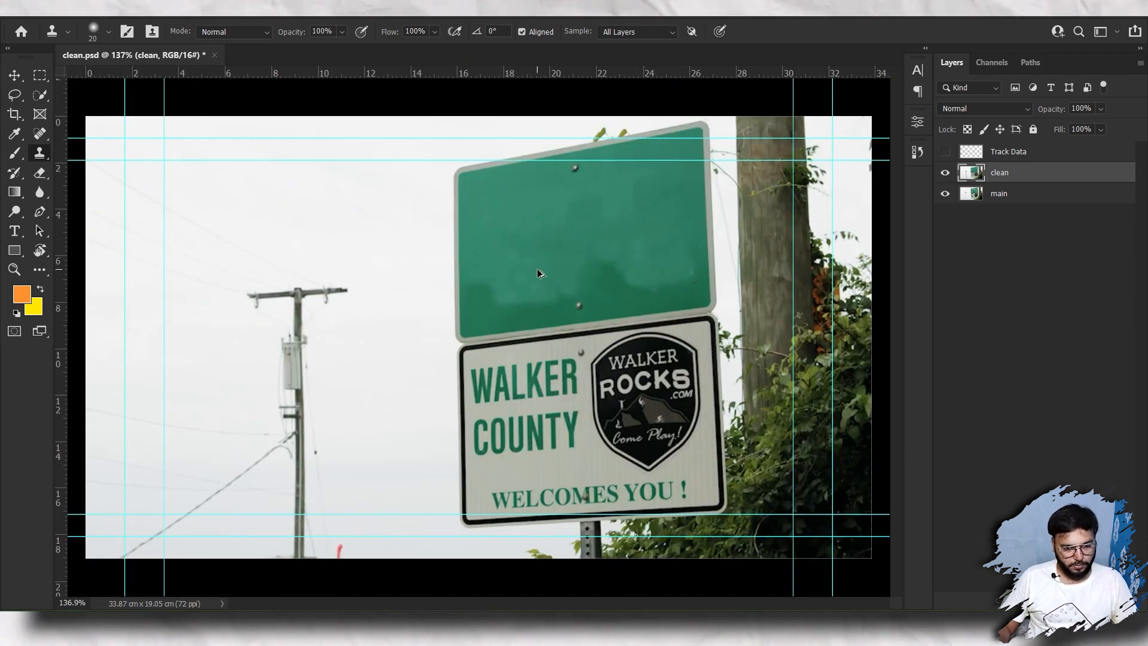
Step: Save a copy of the cleaned sign image as clean.png in PNG format
{"action": "key", "text": "ctrl+shift+s"}
{"action": "left_click", "coordinate": [183, 297]}
{"action": "left_click", "coordinate": [177, 313]}
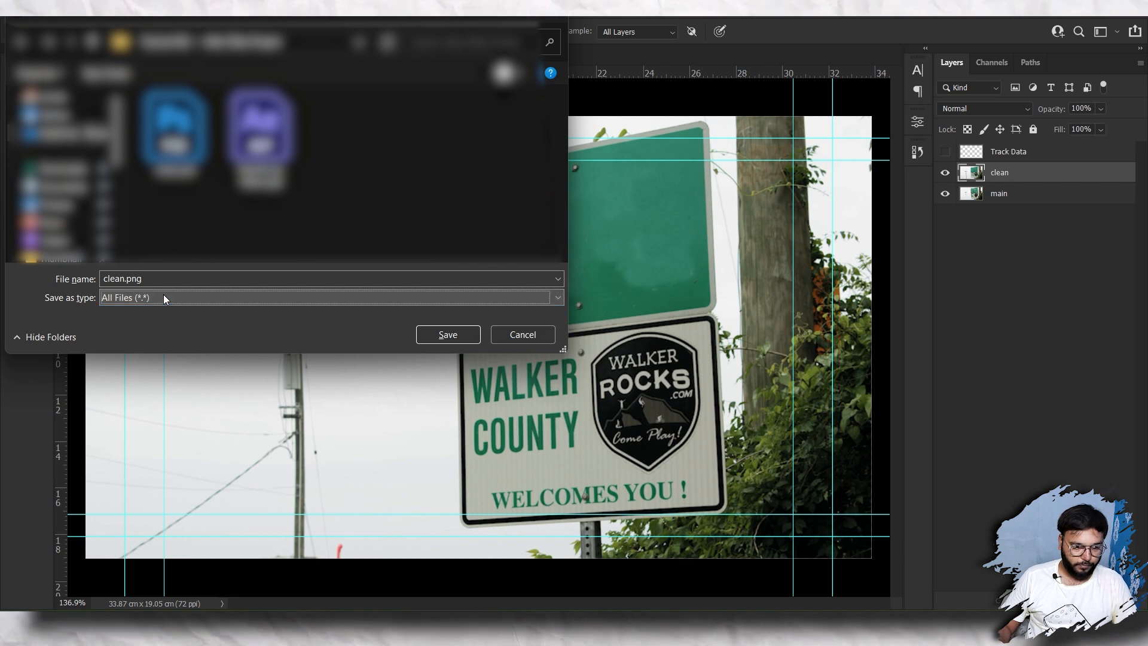
{"action": "left_click", "coordinate": [451, 336]}
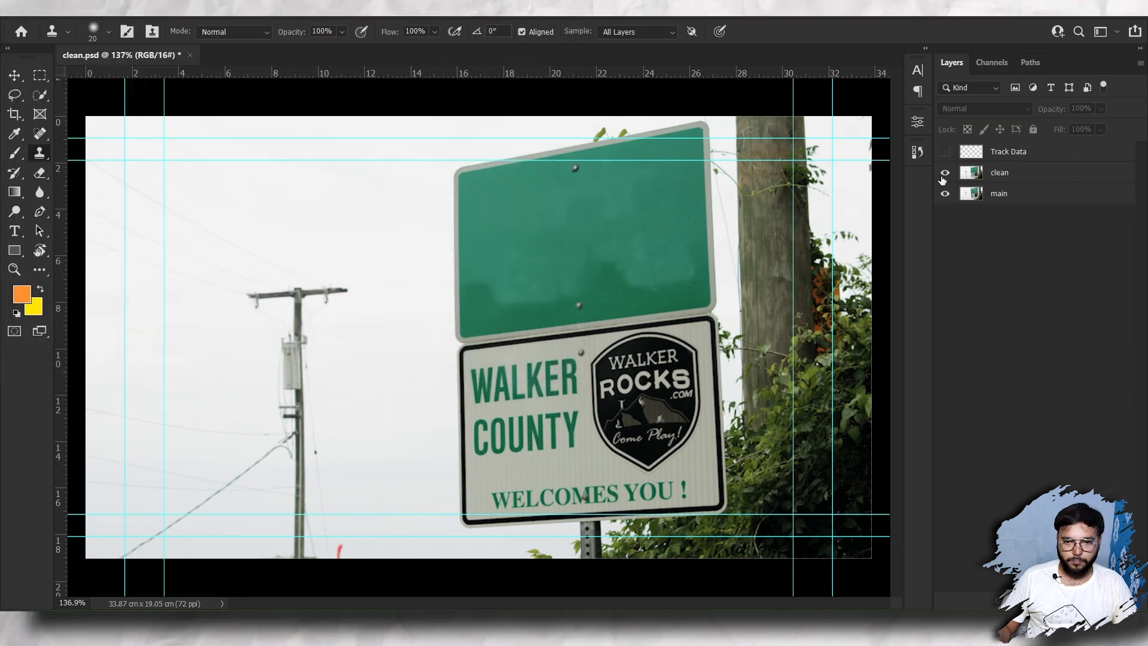
Step: Hide the clean layer and rename the main layer as font
{"action": "left_click", "coordinate": [945, 172]}
{"action": "double_click", "coordinate": [997, 193]}
{"action": "type", "text": "fo"}
{"action": "type", "text": "nt"}
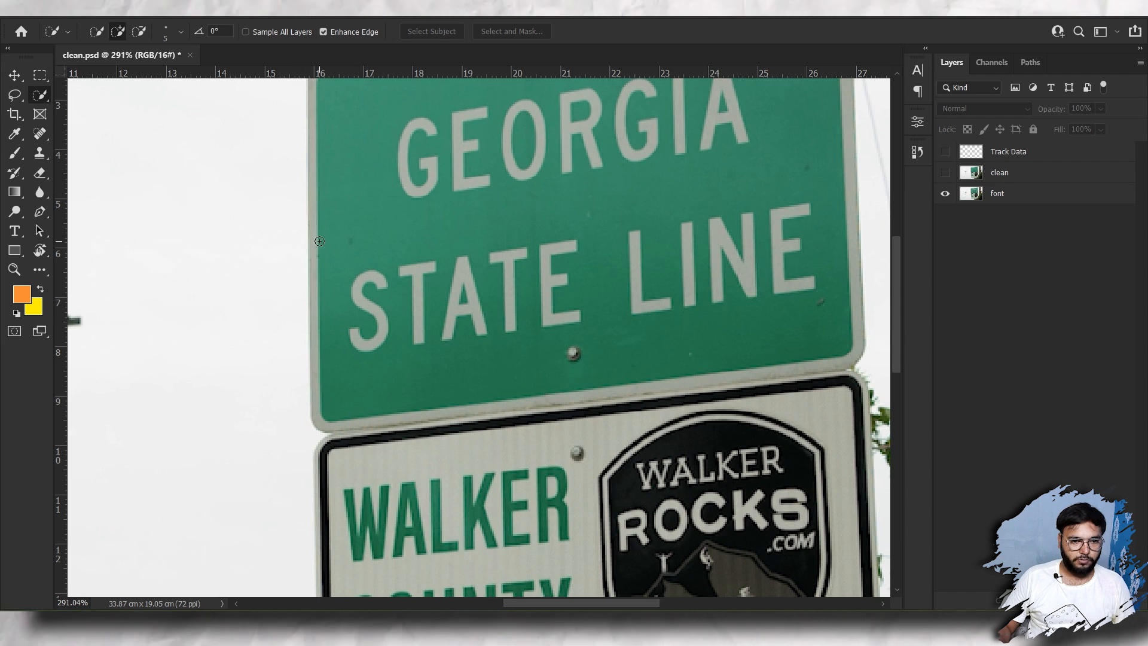
Step: Select the letters of GEORGIA on the font layer with the Quick Selection tool, clearing the rough first selection
{"action": "scroll", "coordinate": [323, 238], "scroll_direction": "up", "scroll_amount": 3}
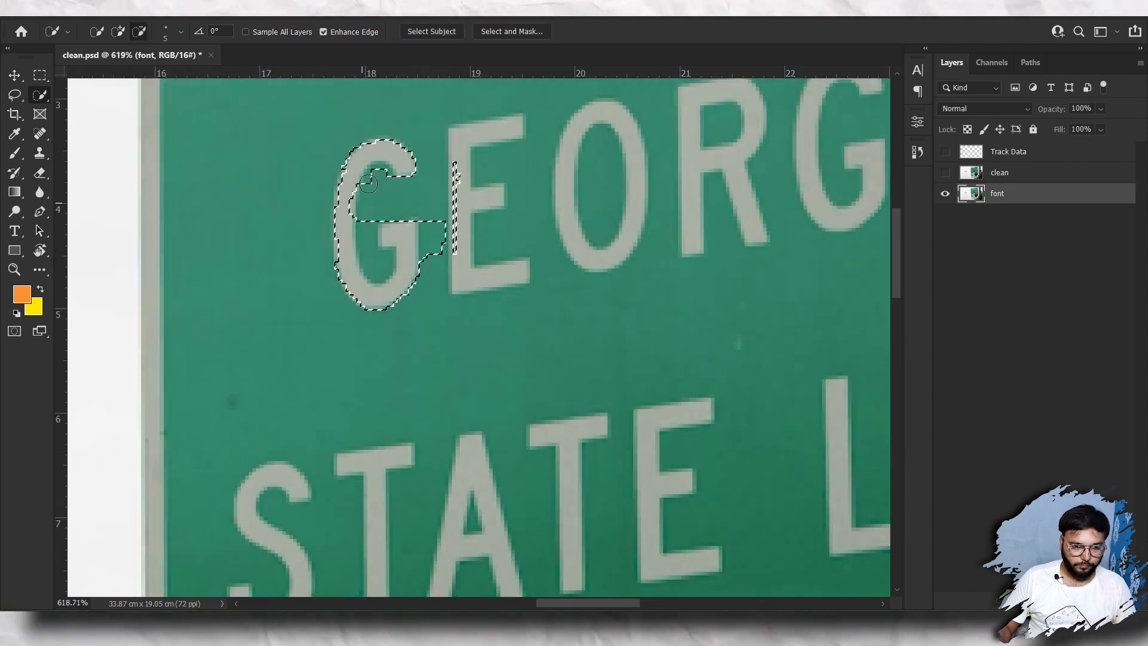
{"action": "key", "text": "ctrl+d"}
{"action": "left_click_drag", "start_coordinate": [387, 153], "coordinate": [398, 233]}
{"action": "left_click_drag", "start_coordinate": [691, 179], "coordinate": [733, 96]}
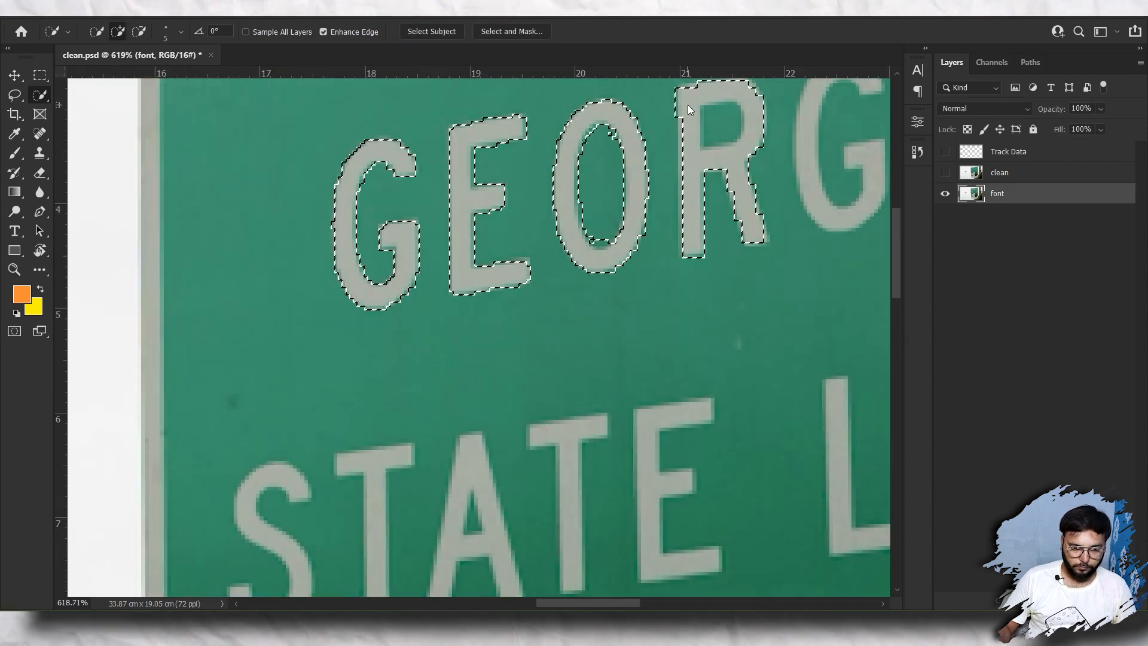
{"action": "left_click_drag", "start_coordinate": [748, 137], "coordinate": [529, 191]}
{"action": "left_click_drag", "start_coordinate": [592, 198], "coordinate": [648, 128]}
{"action": "left_click_drag", "start_coordinate": [709, 150], "coordinate": [820, 179]}
Step: Add the letters of STATE LINE to the selection with a Quick Selection brush of size 3
{"action": "key", "text": "bracketleft"}
{"action": "key", "text": "bracketleft"}
{"action": "left_click_drag", "start_coordinate": [418, 418], "coordinate": [680, 163]}
{"action": "left_click_drag", "start_coordinate": [317, 296], "coordinate": [308, 440]}
Step: Mask the font layer so that only the selected letters show
{"action": "scroll", "coordinate": [707, 276], "scroll_direction": "down", "scroll_amount": 5}
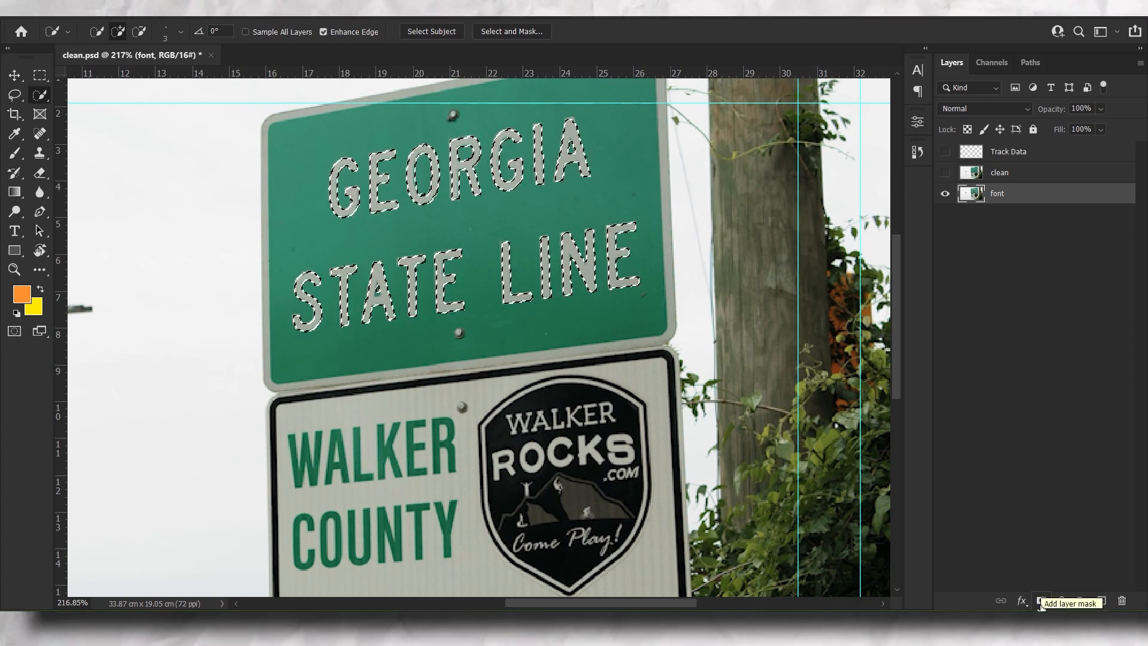
{"action": "left_click", "coordinate": [1041, 601]}
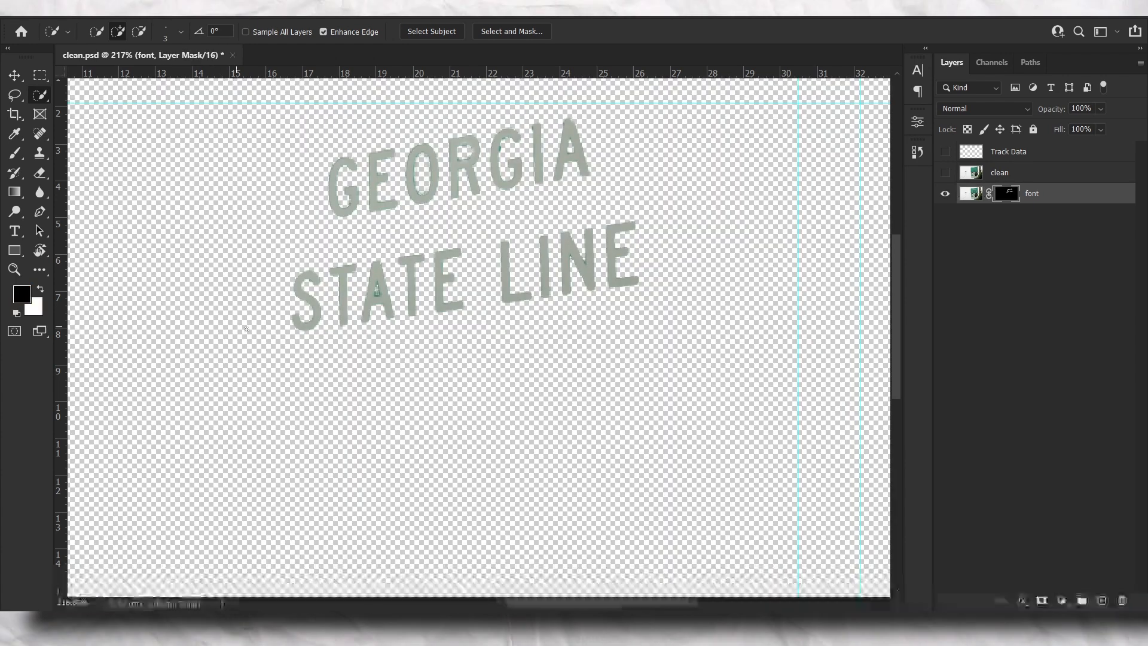
{"action": "scroll", "coordinate": [440, 270], "scroll_direction": "up", "scroll_amount": 5}
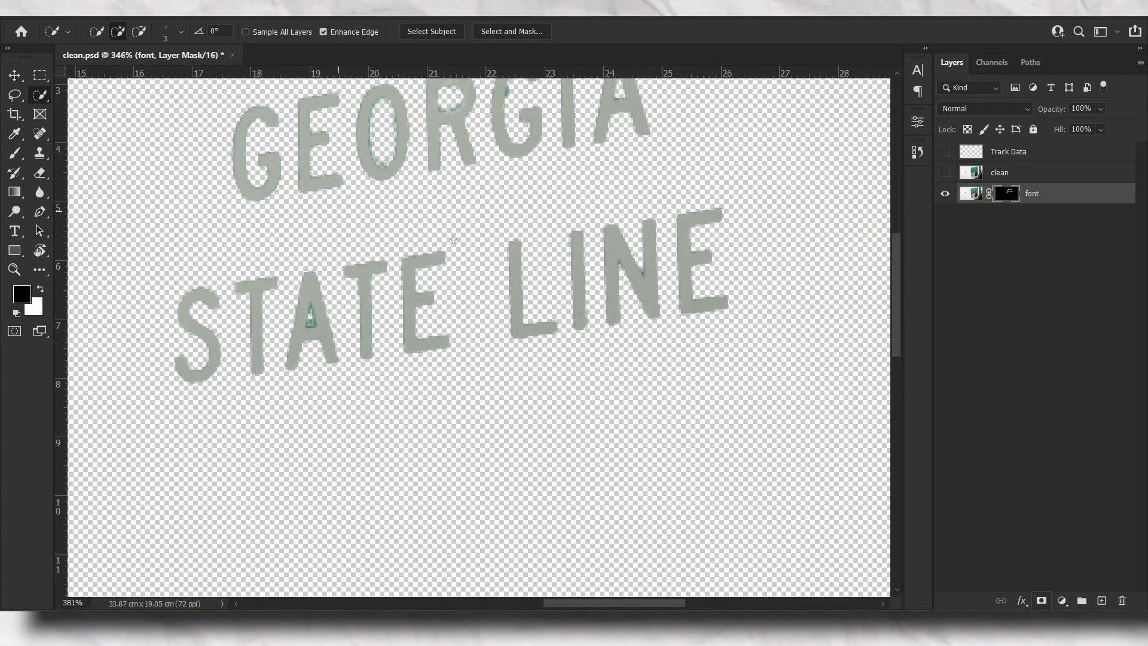
{"action": "scroll", "coordinate": [439, 254], "scroll_direction": "down", "scroll_amount": 3}
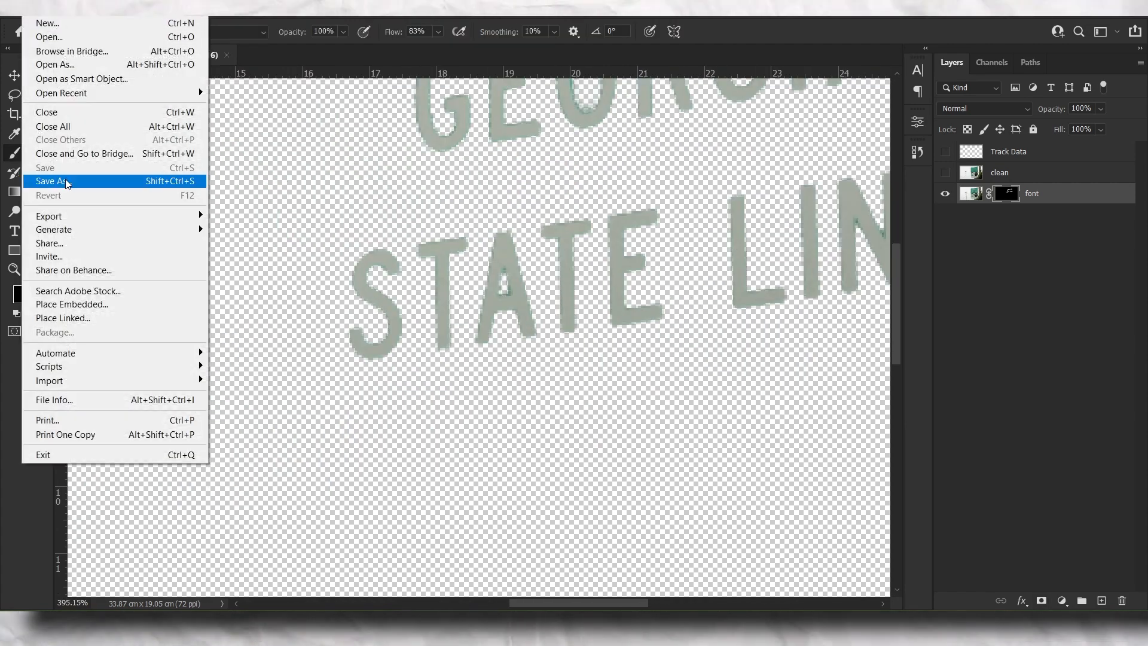
Step: Save the isolated letters as a PNG file named font, using the large file size option
{"action": "left_click", "coordinate": [67, 182]}
{"action": "left_click", "coordinate": [190, 298]}
{"action": "left_click", "coordinate": [138, 323]}
{"action": "type", "text": "fo"}
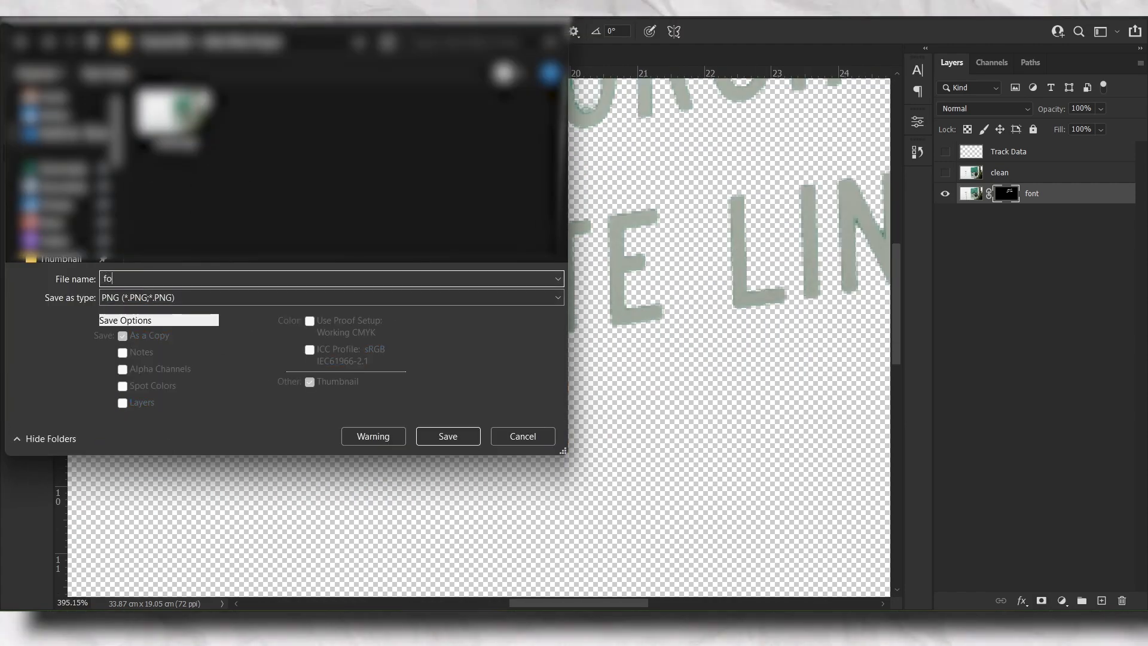
{"action": "type", "text": "nt"}
{"action": "left_click", "coordinate": [448, 436]}
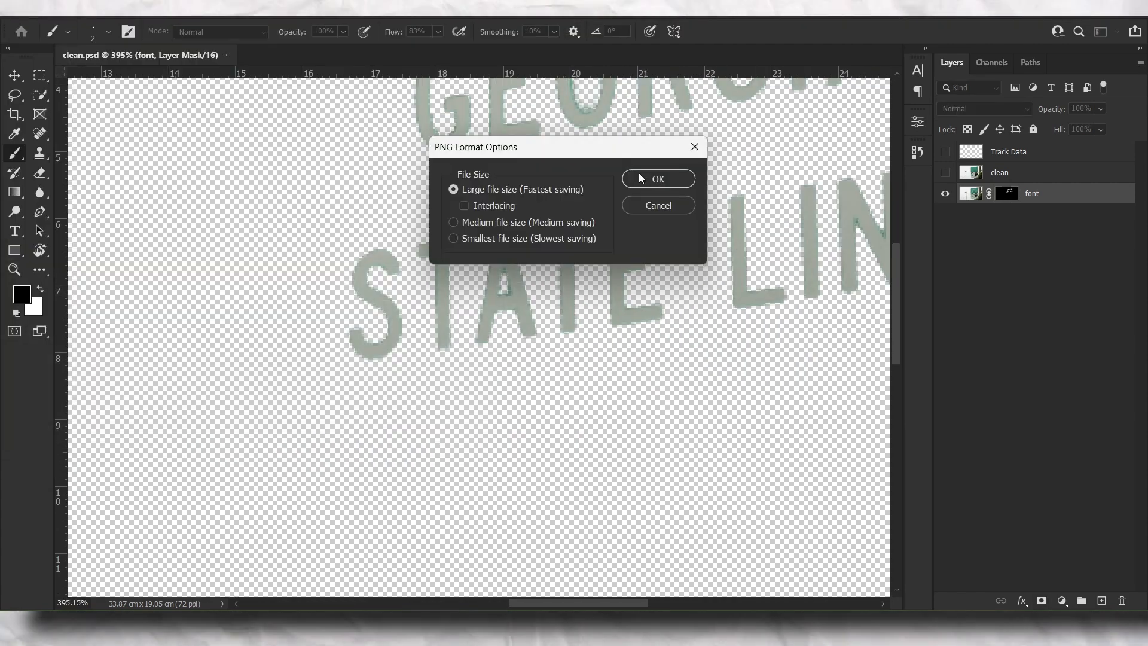
{"action": "left_click", "coordinate": [641, 178]}
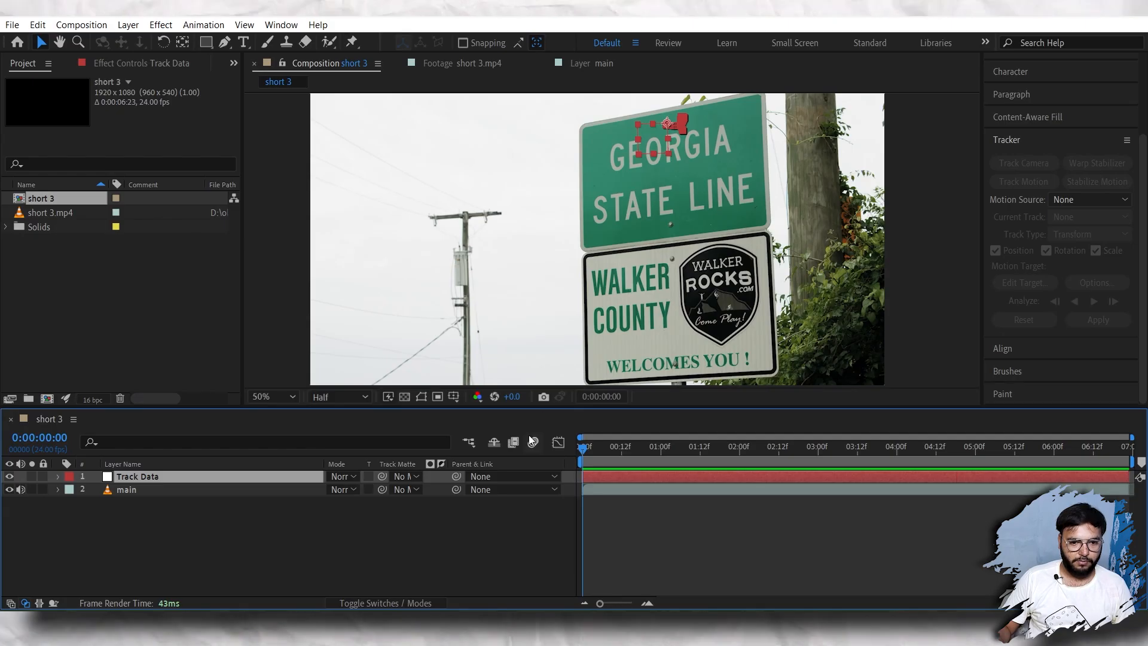
Step: Switch to After Effects, import clean.png and place it between the Track Data and main layers
{"action": "left_click", "coordinate": [45, 269]}
{"action": "key", "text": "ctrl+i"}
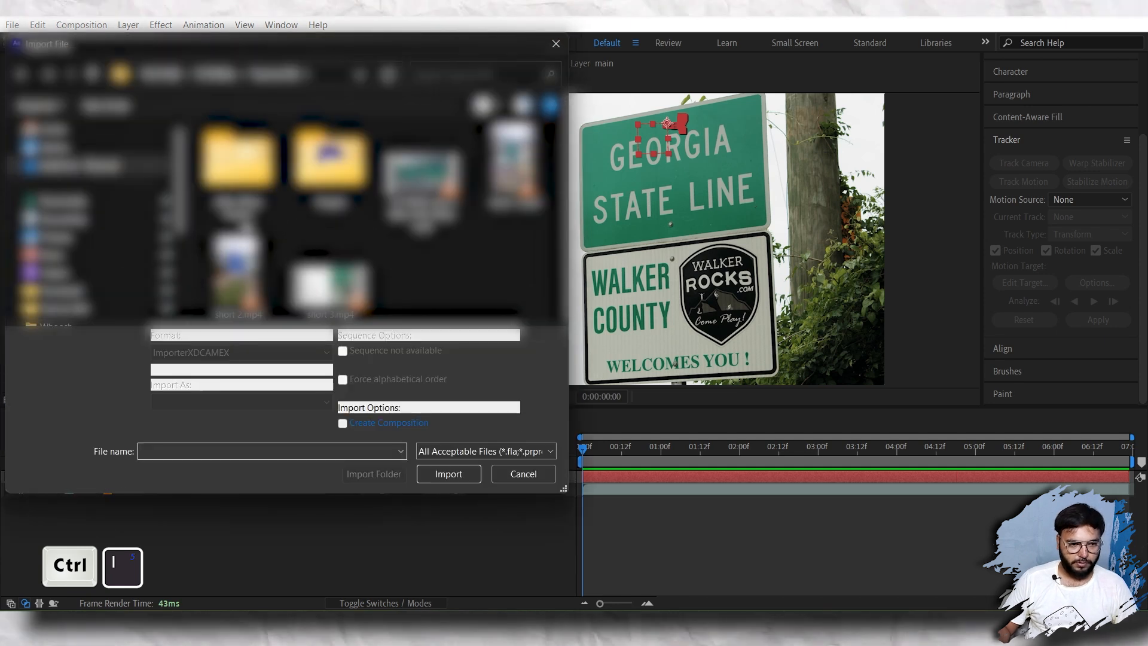
{"action": "left_click", "coordinate": [450, 466]}
{"action": "left_click_drag", "start_coordinate": [51, 198], "coordinate": [146, 480]}
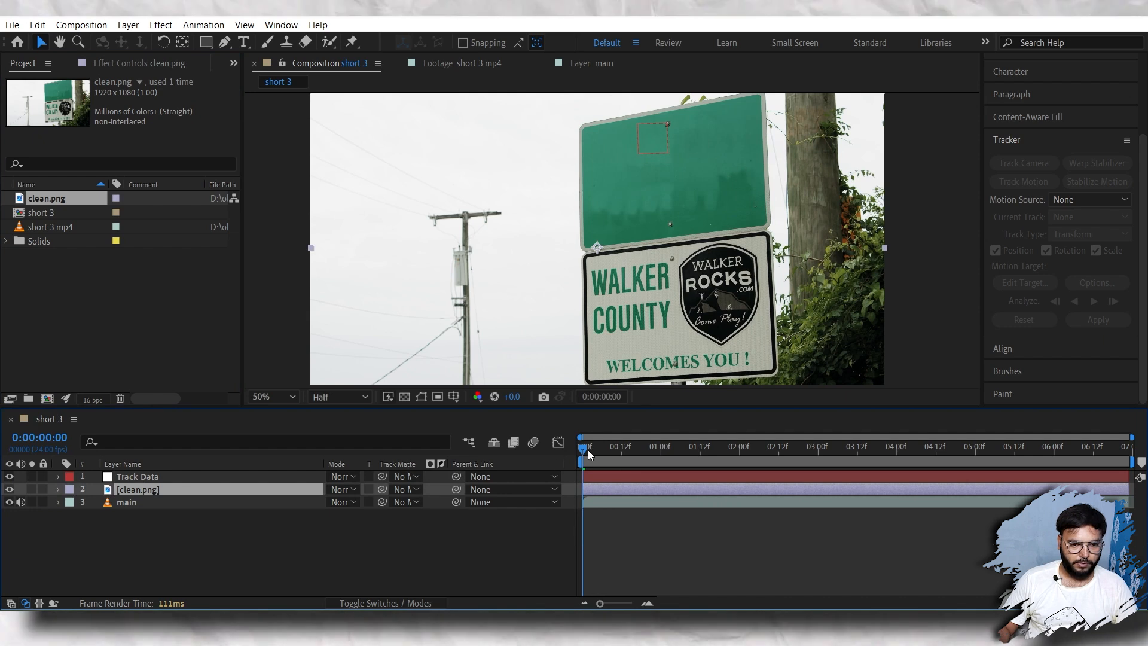
Step: Parent the clean.png layer to Track Data and hide the clean.png layer
{"action": "key", "text": "."}
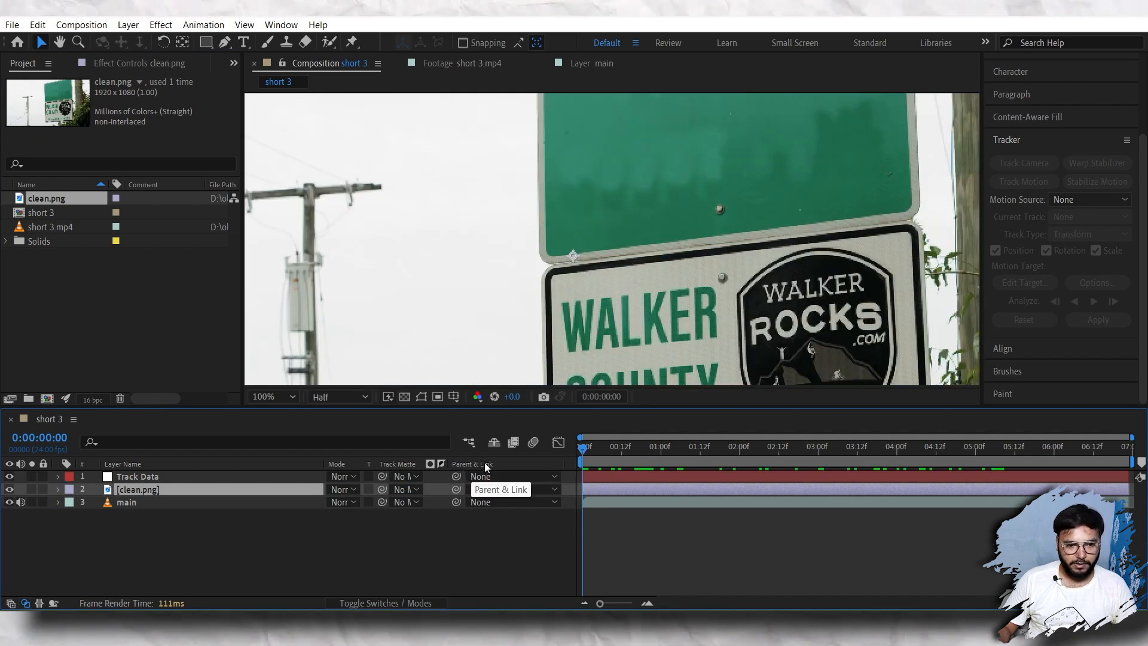
{"action": "left_click_drag", "start_coordinate": [456, 489], "coordinate": [276, 476]}
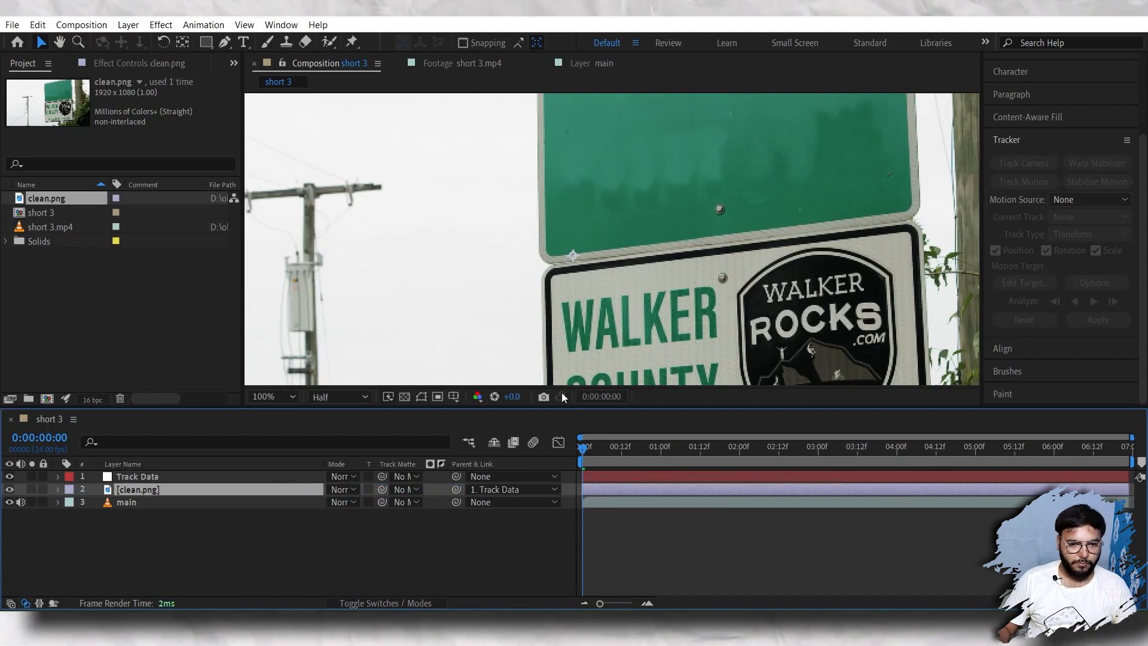
{"action": "key", "text": "space"}
{"action": "left_click_drag", "start_coordinate": [634, 209], "coordinate": [504, 351]}
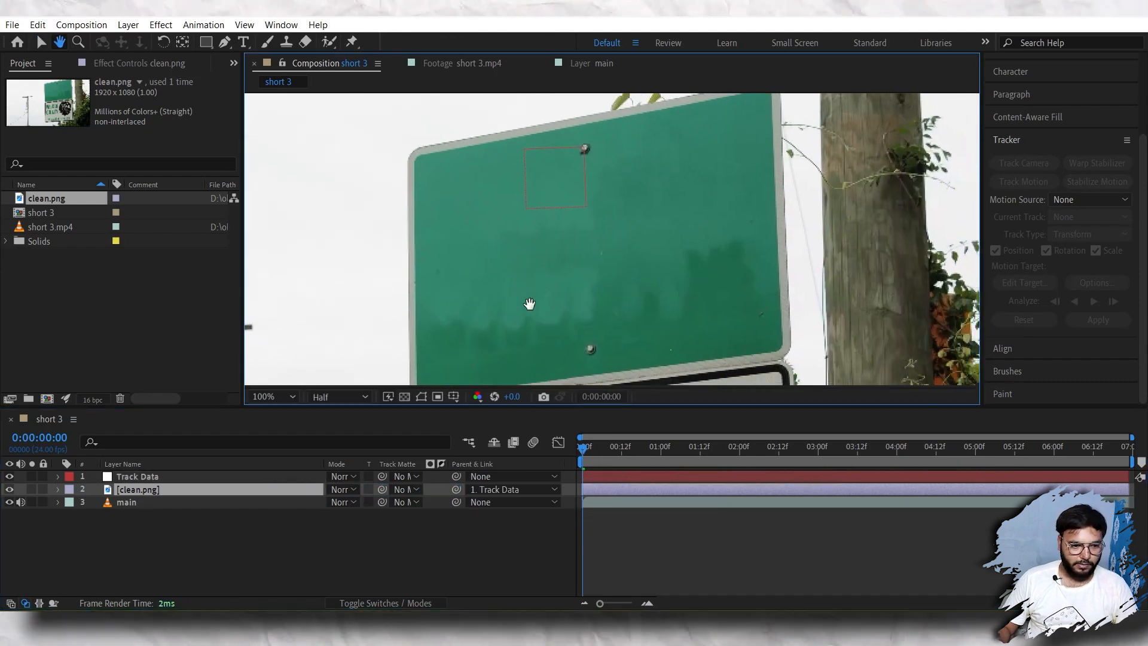
{"action": "left_click", "coordinate": [2, 502]}
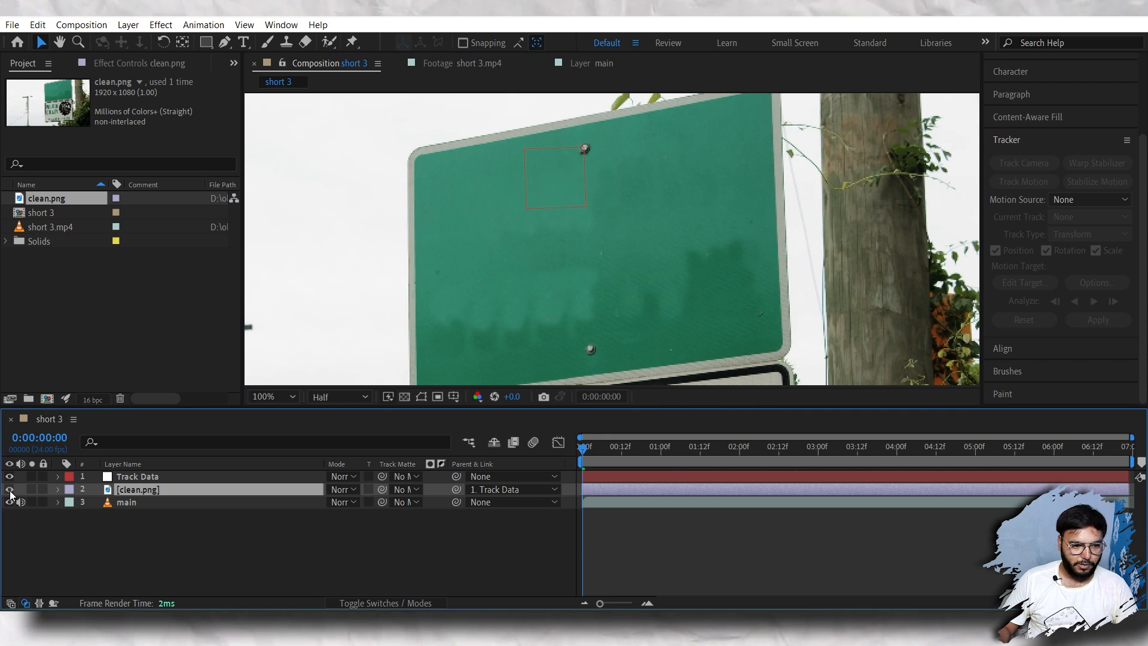
{"action": "left_click", "coordinate": [9, 490]}
Step: Draw a closed Pen mask around the word GEORGIA on the clean.png layer
{"action": "scroll", "coordinate": [507, 199], "scroll_direction": "up", "scroll_amount": 1}
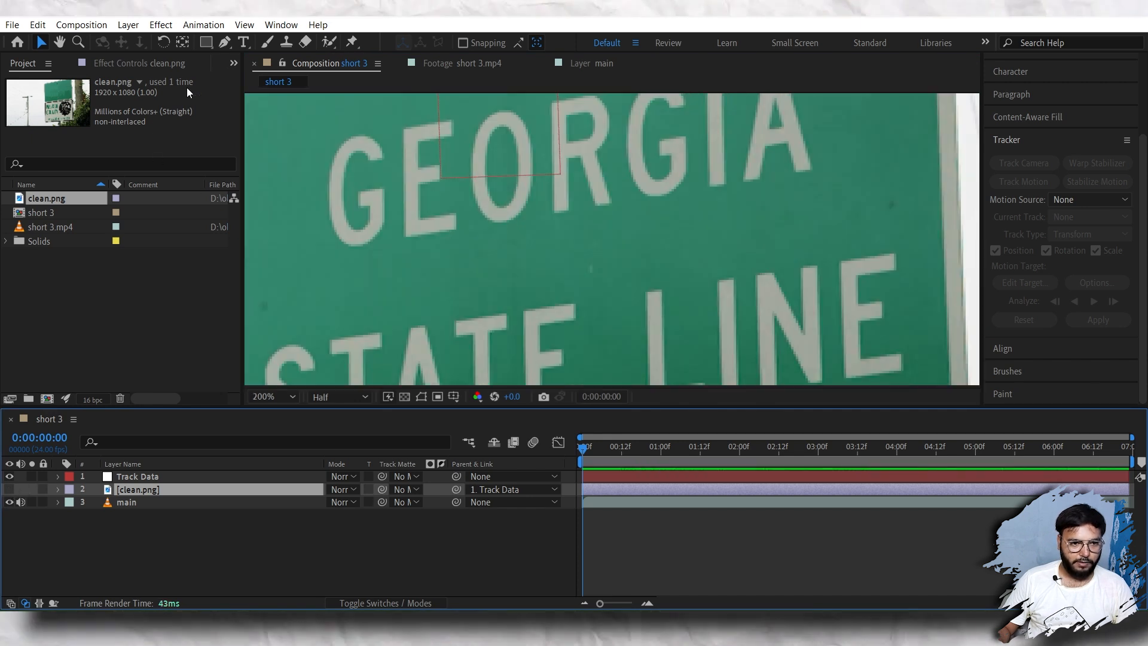
{"action": "left_click", "coordinate": [225, 42]}
{"action": "left_click_drag", "start_coordinate": [410, 205], "coordinate": [341, 264]}
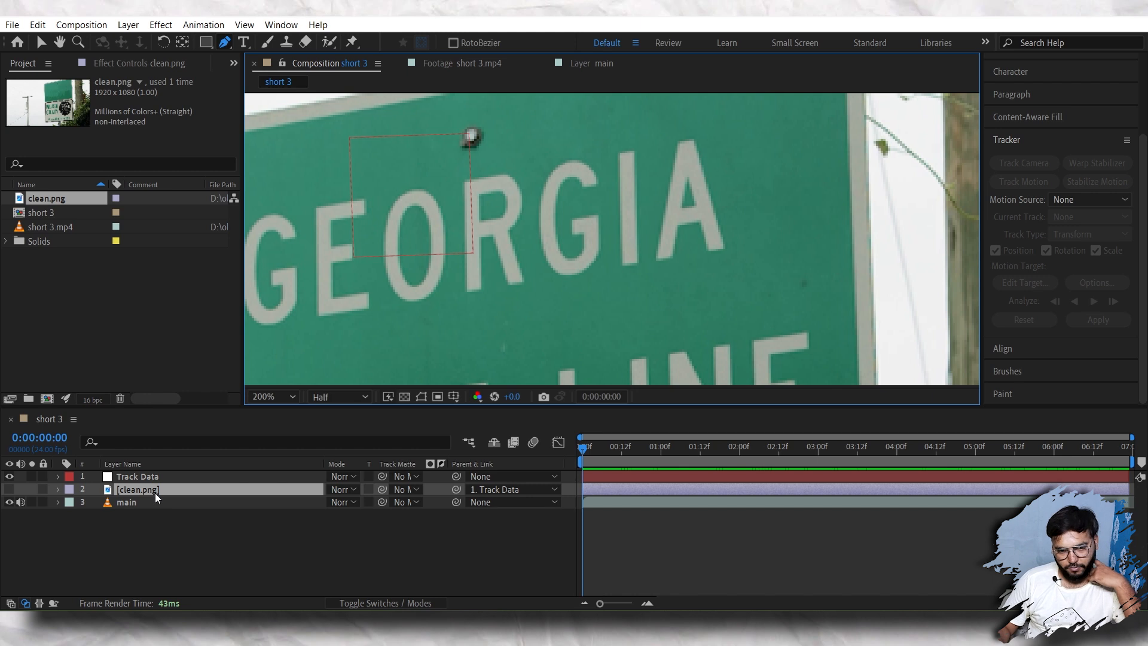
{"action": "left_click_drag", "start_coordinate": [338, 299], "coordinate": [466, 317]}
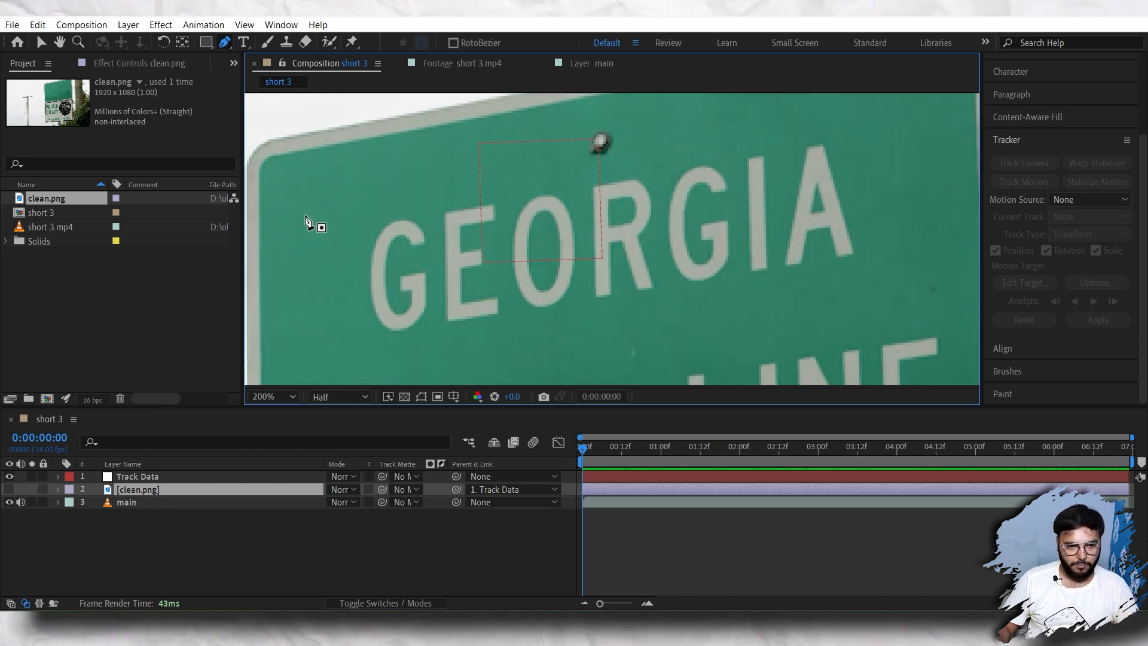
{"action": "left_click", "coordinate": [367, 208]}
{"action": "left_click", "coordinate": [456, 190]}
{"action": "left_click", "coordinate": [602, 171]}
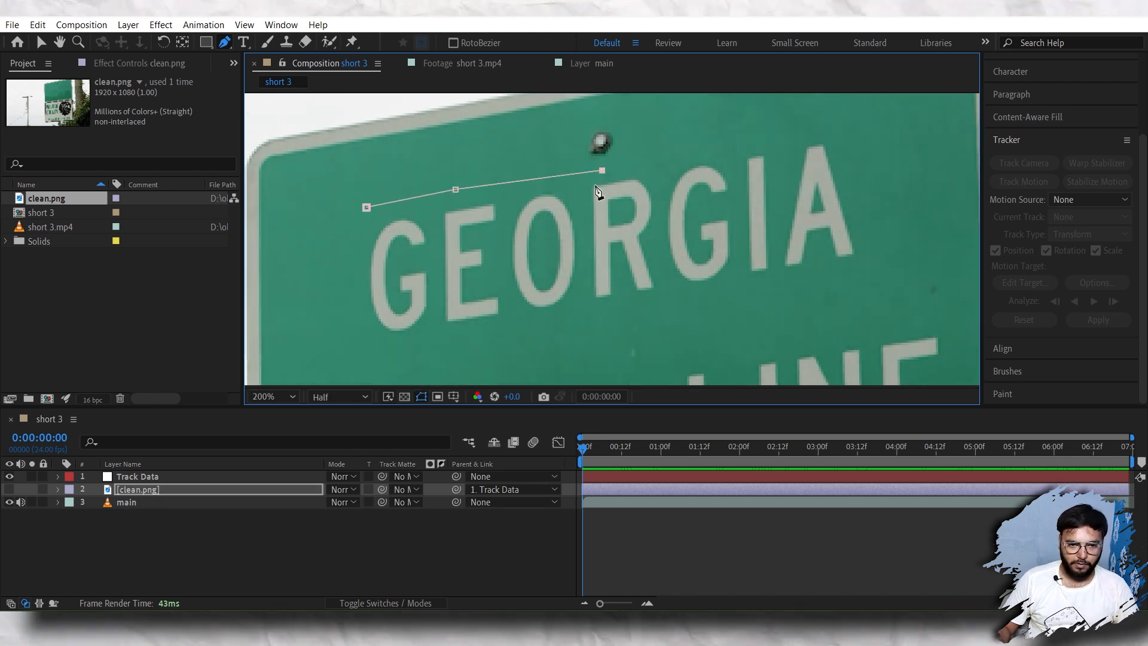
{"action": "left_click", "coordinate": [856, 131]}
{"action": "left_click", "coordinate": [887, 267]}
{"action": "left_click", "coordinate": [779, 293]}
{"action": "left_click", "coordinate": [530, 339]}
{"action": "left_click", "coordinate": [371, 356]}
{"action": "left_click", "coordinate": [366, 208]}
Step: Draw a second closed mask around the words STATE LINE on clean.png and make the layer visible again
{"action": "left_click_drag", "start_coordinate": [303, 376], "coordinate": [345, 261]}
{"action": "left_click", "coordinate": [323, 238]}
{"action": "left_click", "coordinate": [436, 327]}
{"action": "left_click_drag", "start_coordinate": [436, 328], "coordinate": [768, 294]}
{"action": "left_click", "coordinate": [610, 305]}
{"action": "left_click", "coordinate": [548, 315]}
{"action": "left_click", "coordinate": [533, 243]}
{"action": "left_click", "coordinate": [556, 165]}
{"action": "scroll", "coordinate": [556, 165], "scroll_direction": "down", "scroll_amount": 1}
{"action": "left_click", "coordinate": [161, 573]}
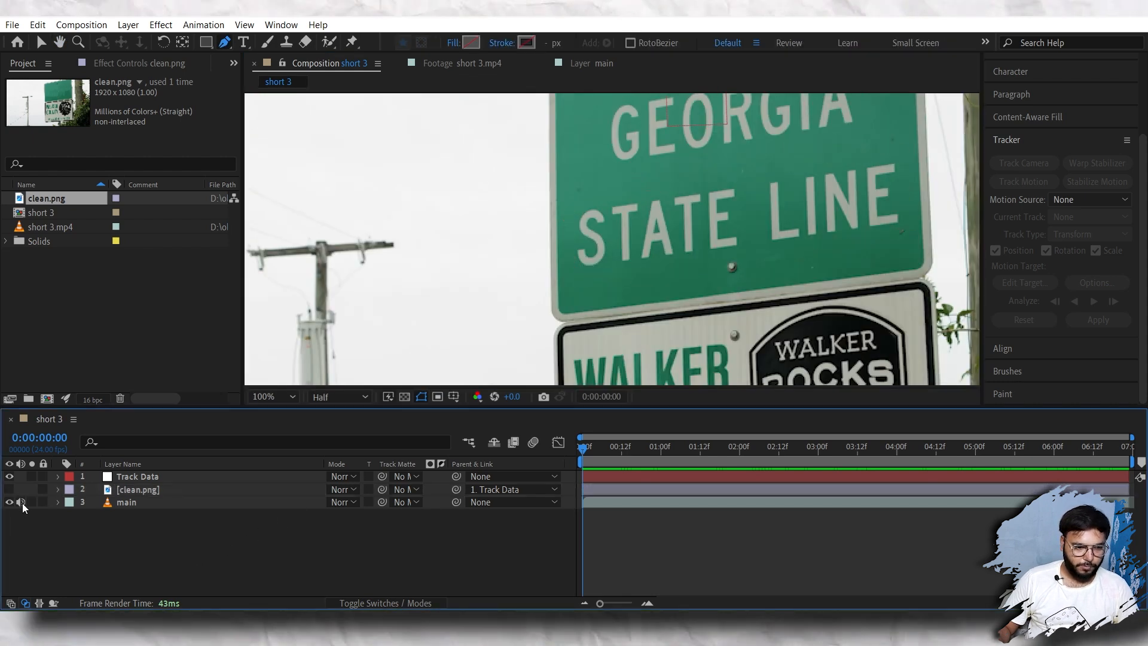
{"action": "left_click", "coordinate": [10, 489]}
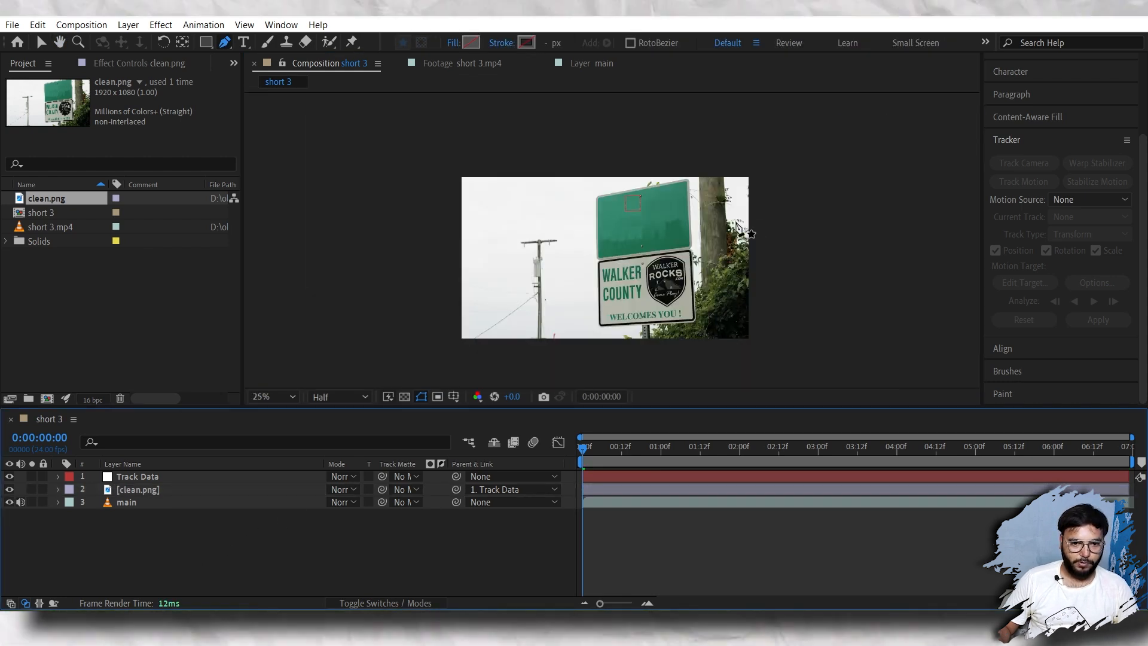
Step: Reveal the mask properties of clean.png and set the Mask 1 feather to 10 pixels
{"action": "left_click", "coordinate": [131, 490]}
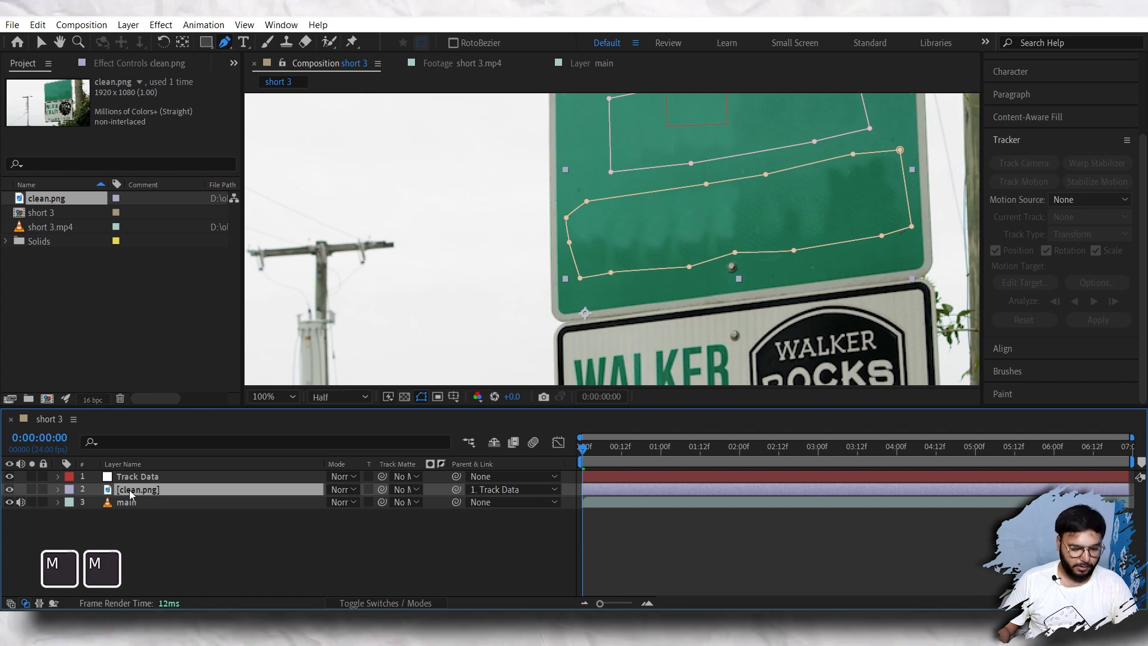
{"action": "key", "text": "m"}
{"action": "key", "text": "m"}
{"action": "left_click", "coordinate": [358, 526]}
{"action": "type", "text": "1"}
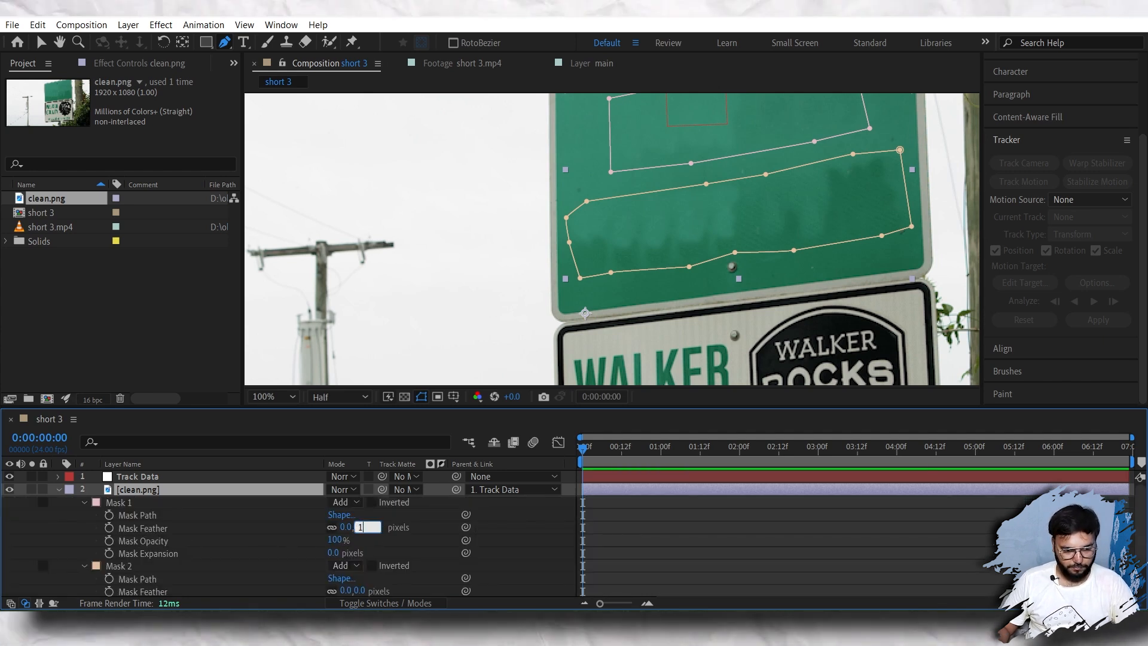
{"action": "type", "text": "0"}
{"action": "key", "text": "Return"}
Step: Set the Mask 2 feather to 10 pixels and collapse the clean.png layer
{"action": "left_click", "coordinate": [362, 591]}
{"action": "type", "text": "1"}
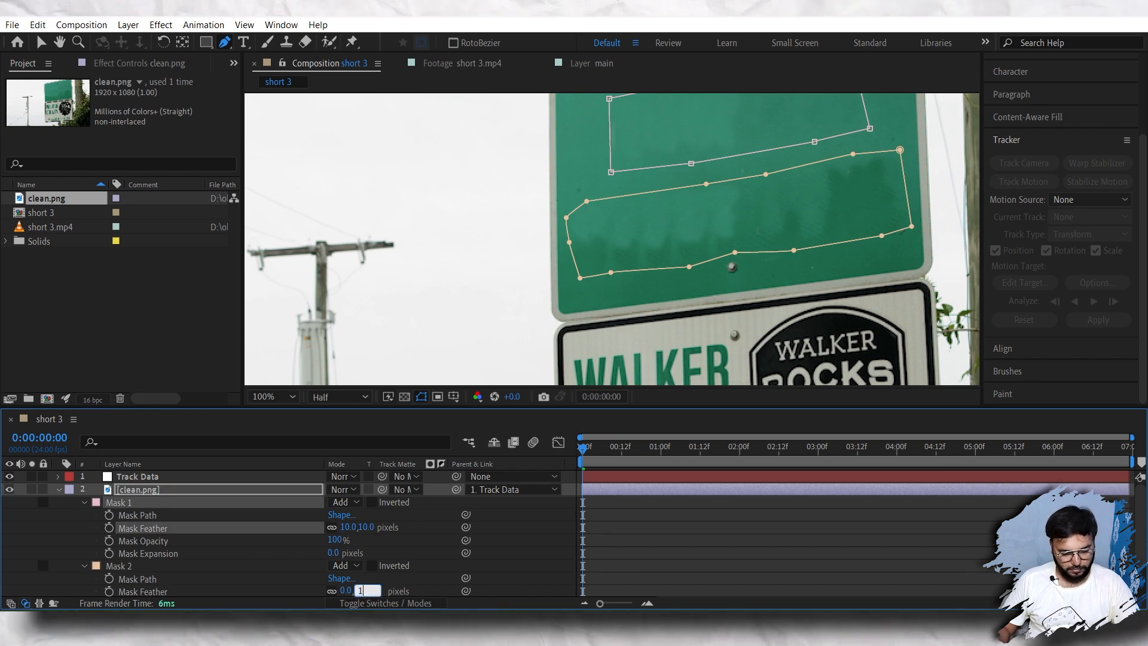
{"action": "type", "text": "0"}
{"action": "key", "text": "Return"}
{"action": "left_click", "coordinate": [58, 489]}
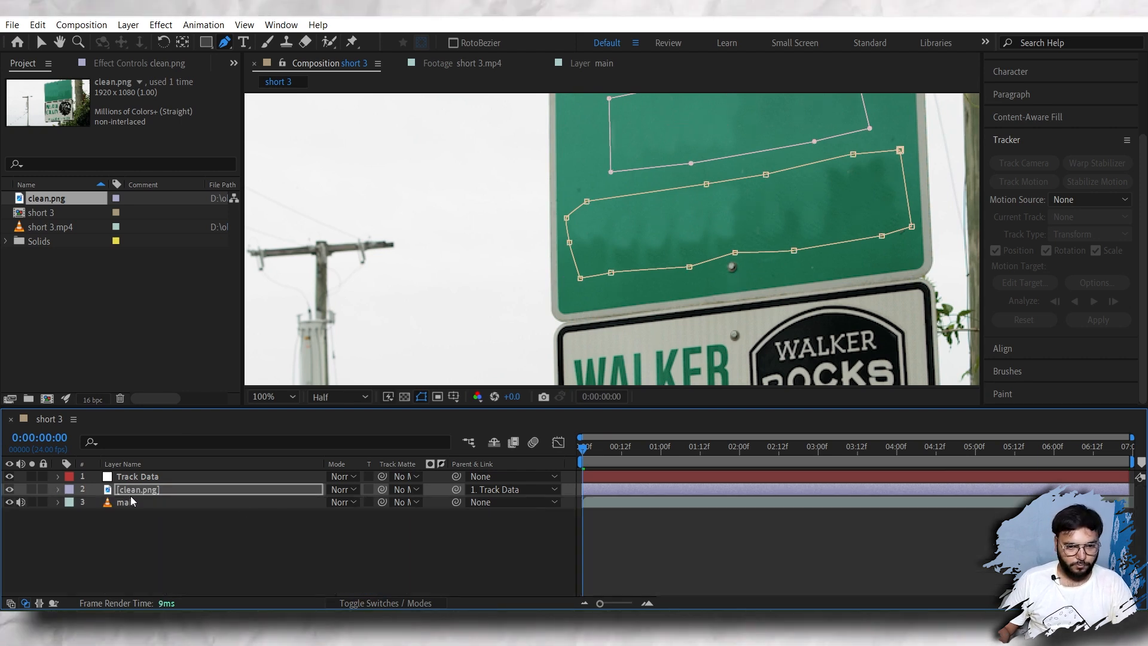
Step: Scrub through the composition to check how the clean patch follows the sign, returning to the first frame
{"action": "left_click", "coordinate": [709, 537]}
{"action": "scroll", "coordinate": [564, 315], "scroll_direction": "down", "scroll_amount": 2}
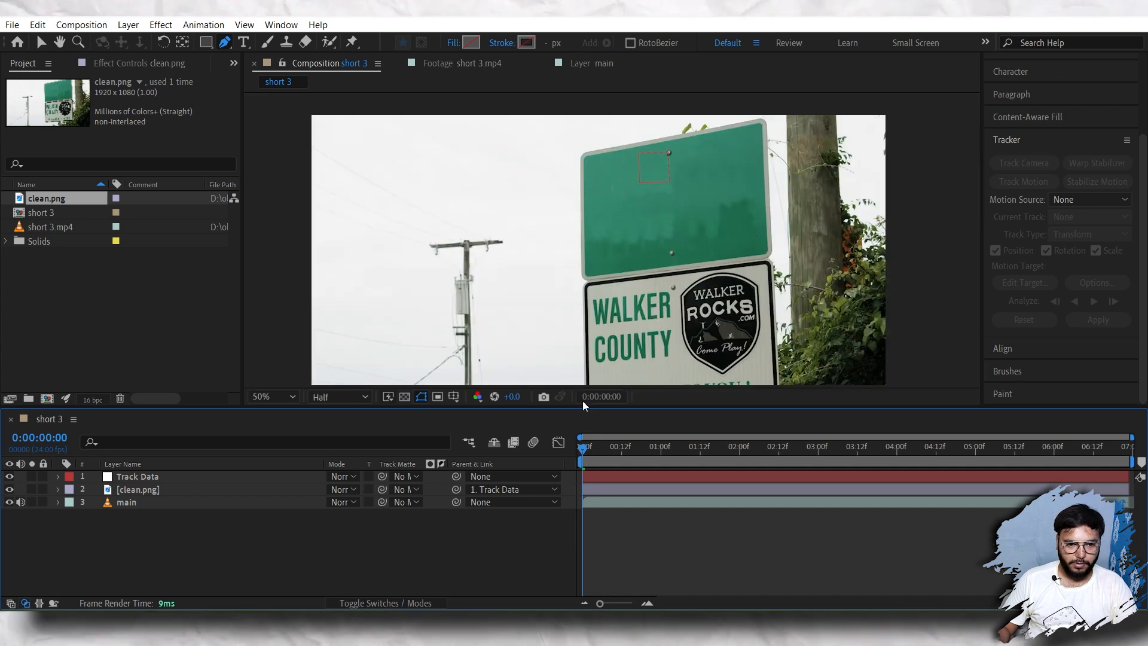
{"action": "left_click_drag", "start_coordinate": [585, 448], "coordinate": [1010, 450]}
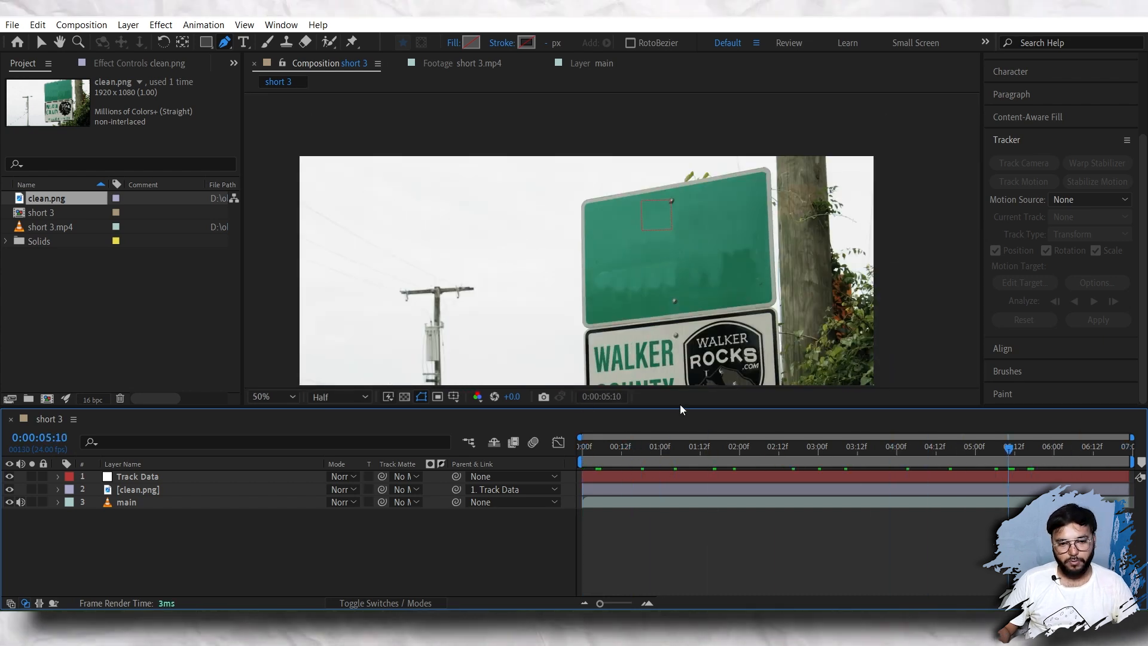
{"action": "left_click", "coordinate": [596, 448]}
{"action": "left_click_drag", "start_coordinate": [586, 449], "coordinate": [462, 503]}
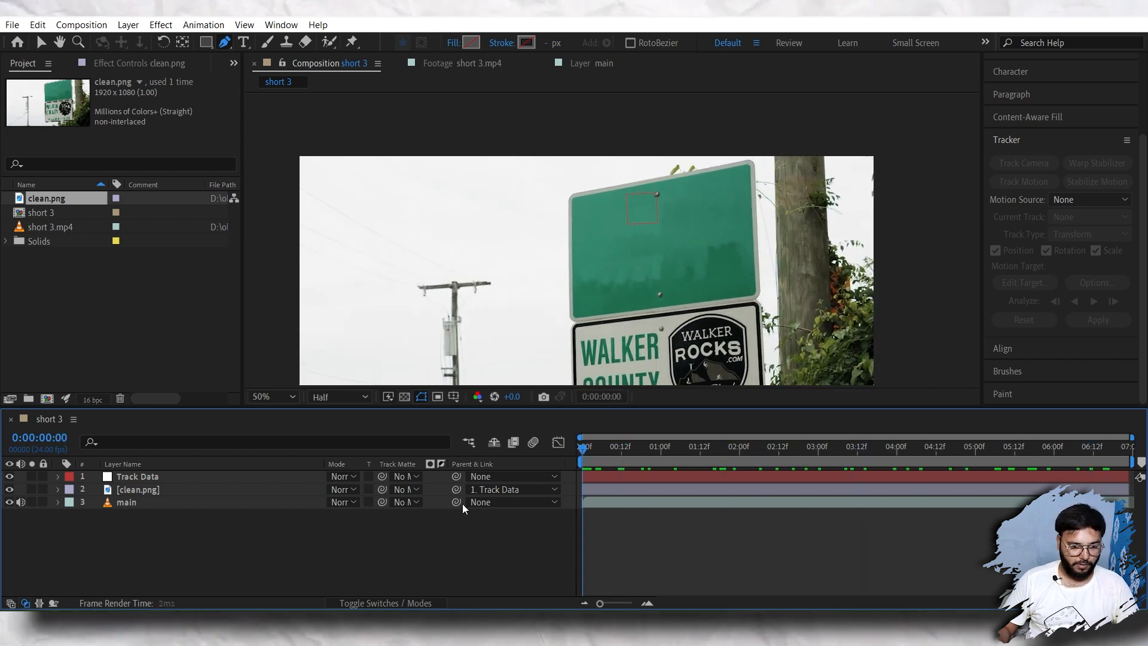
Step: Import font.png and place it in the composition above the Track Data layer
{"action": "double_click", "coordinate": [113, 289]}
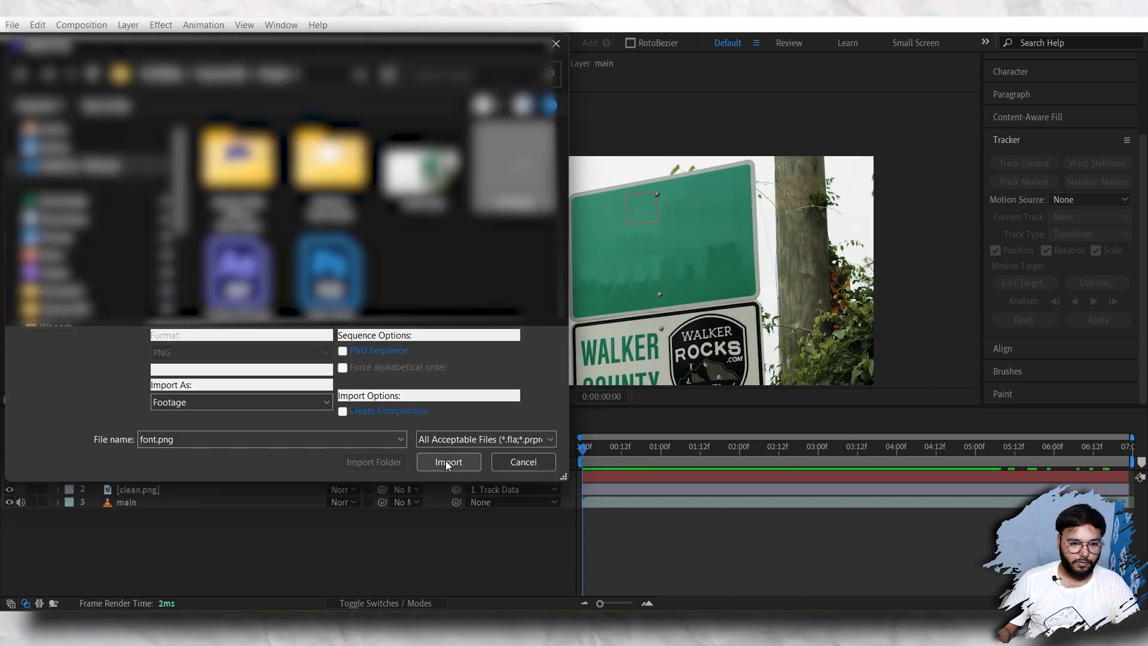
{"action": "left_click", "coordinate": [447, 461]}
{"action": "left_click_drag", "start_coordinate": [36, 213], "coordinate": [150, 472]}
{"action": "left_click_drag", "start_coordinate": [587, 455], "coordinate": [366, 487]}
{"action": "left_click", "coordinate": [115, 549]}
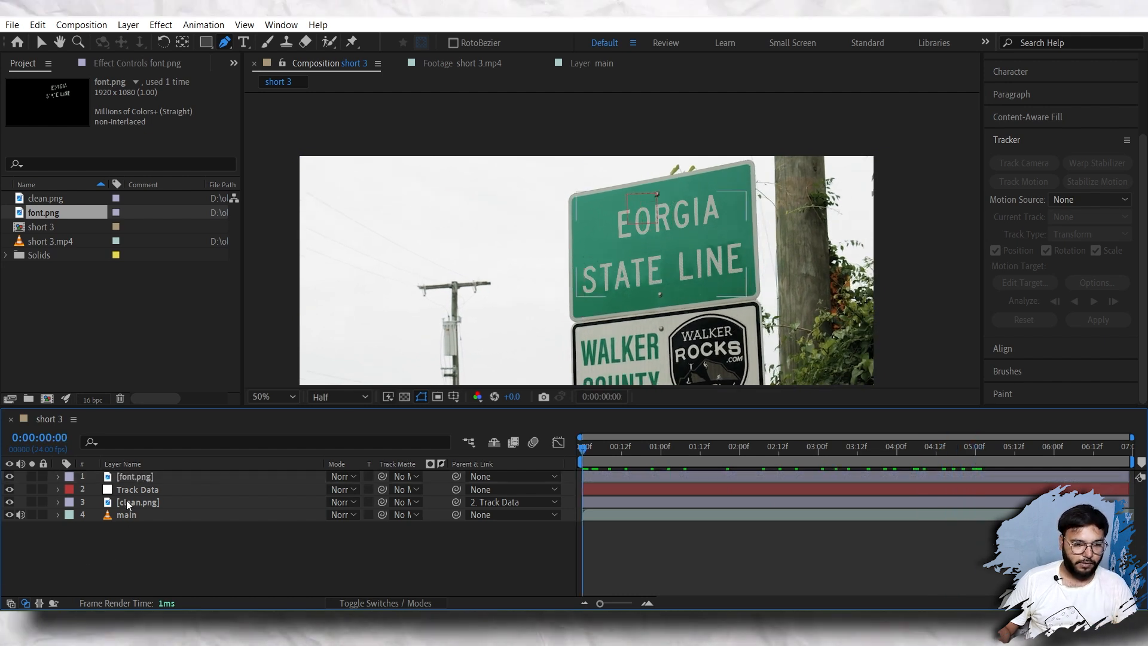
Step: Parent the font.png layer to Track Data and move Track Data to the bottom of the layer stack
{"action": "left_click", "coordinate": [137, 476]}
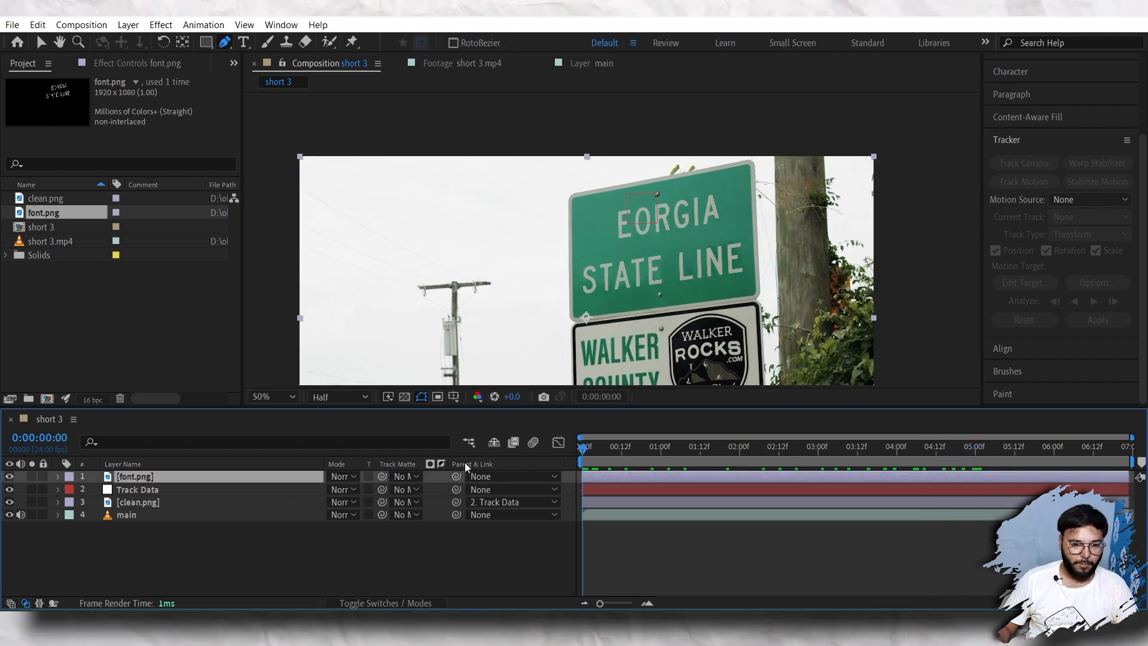
{"action": "left_click_drag", "start_coordinate": [459, 476], "coordinate": [121, 491]}
{"action": "left_click_drag", "start_coordinate": [125, 489], "coordinate": [149, 542]}
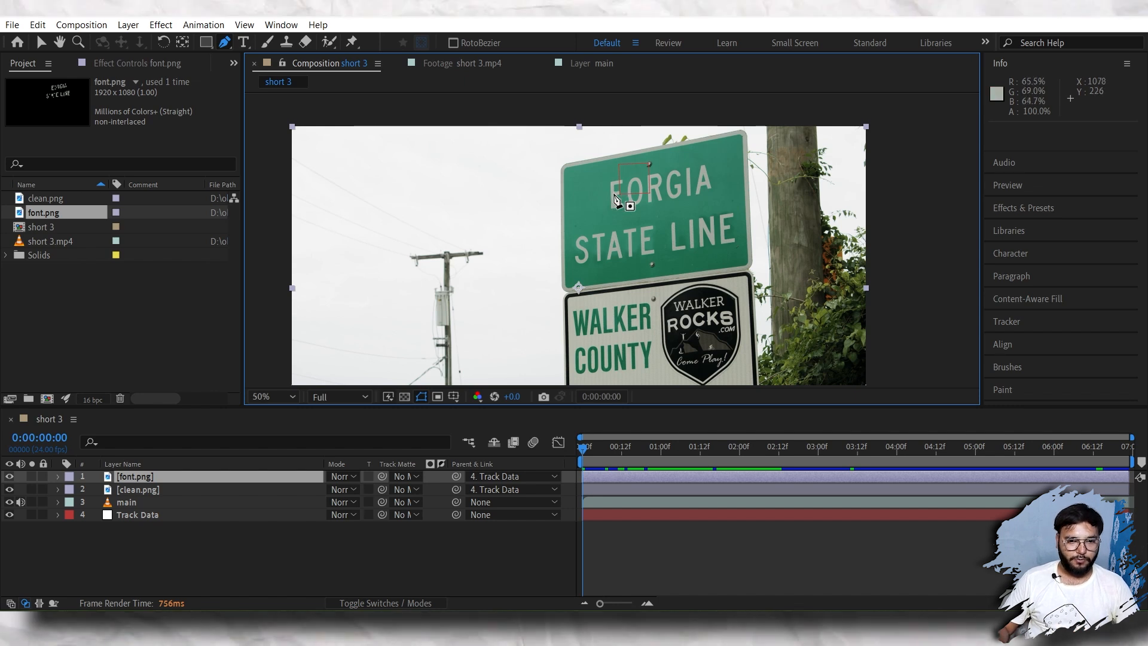
Step: Draw a closed Pen mask around the letter E of the sign's first line on the font.png layer
{"action": "key", "text": "slash"}
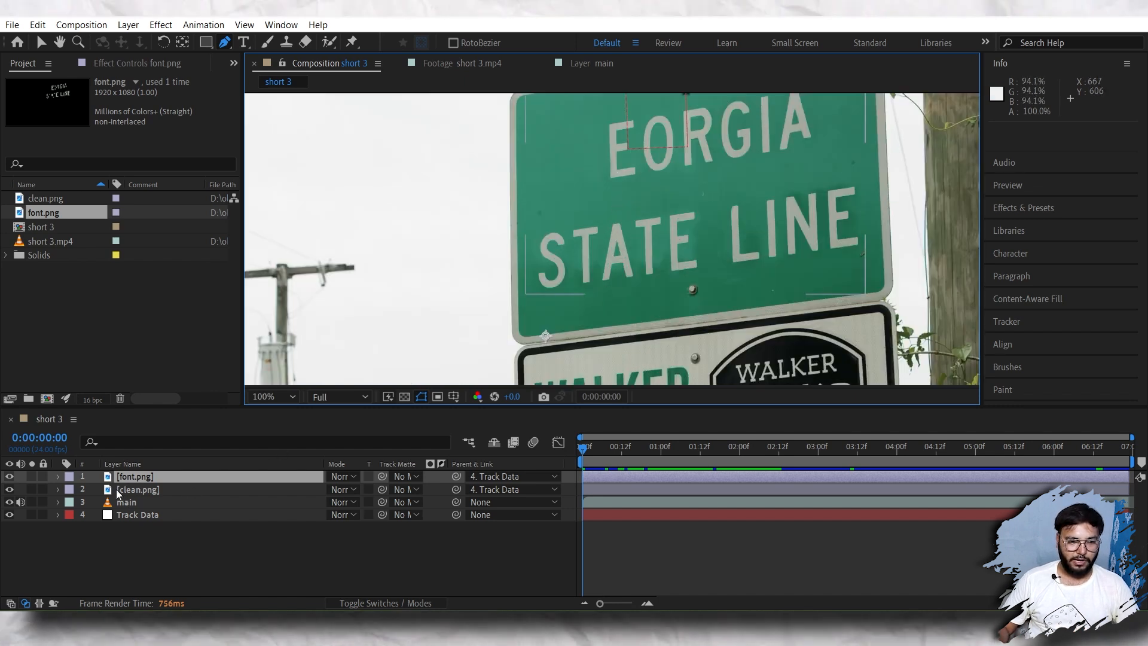
{"action": "left_click_drag", "start_coordinate": [656, 244], "coordinate": [647, 295]}
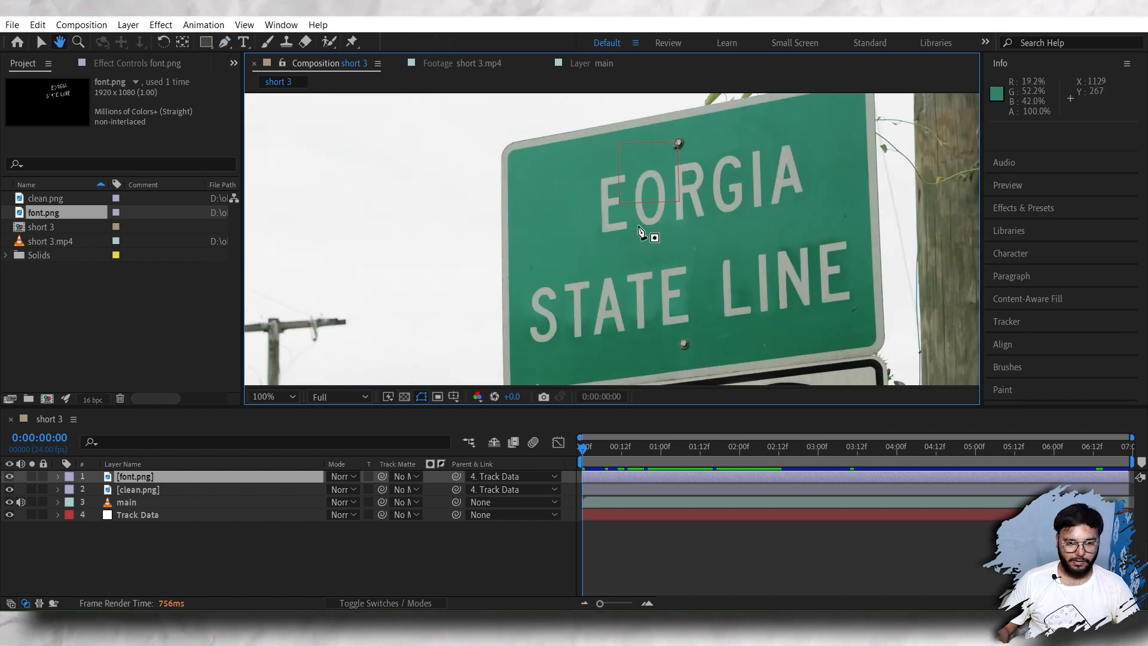
{"action": "scroll", "coordinate": [648, 232], "scroll_direction": "up", "scroll_amount": 2}
{"action": "left_click_drag", "start_coordinate": [641, 232], "coordinate": [654, 302]}
{"action": "key", "text": "g"}
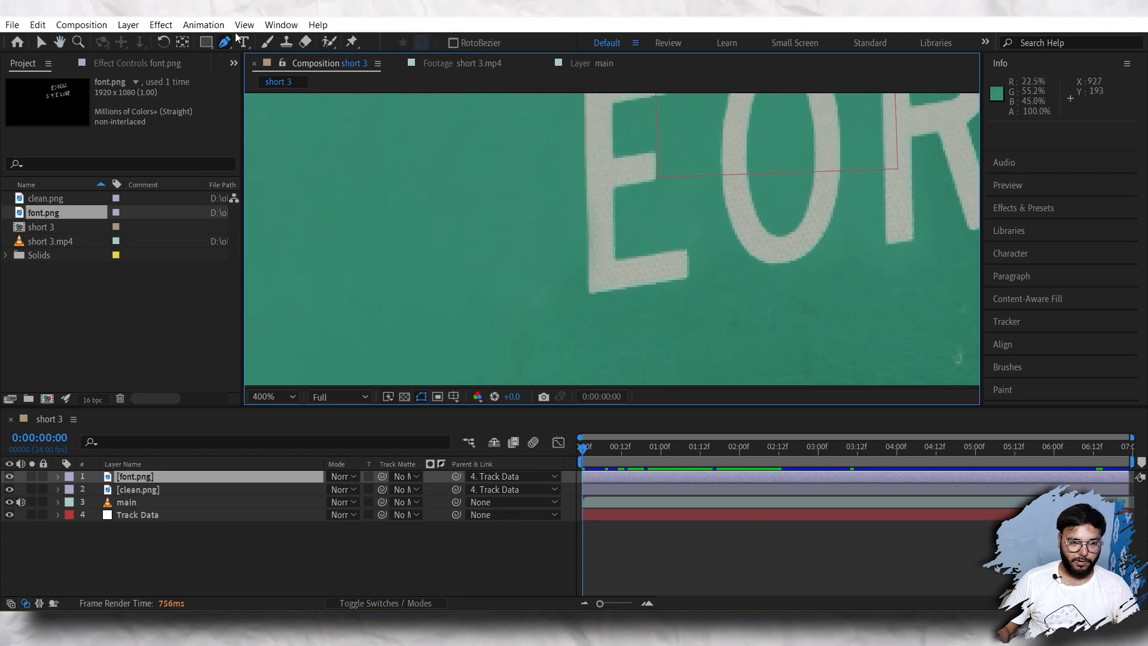
{"action": "scroll", "coordinate": [639, 228], "scroll_direction": "down", "scroll_amount": 2}
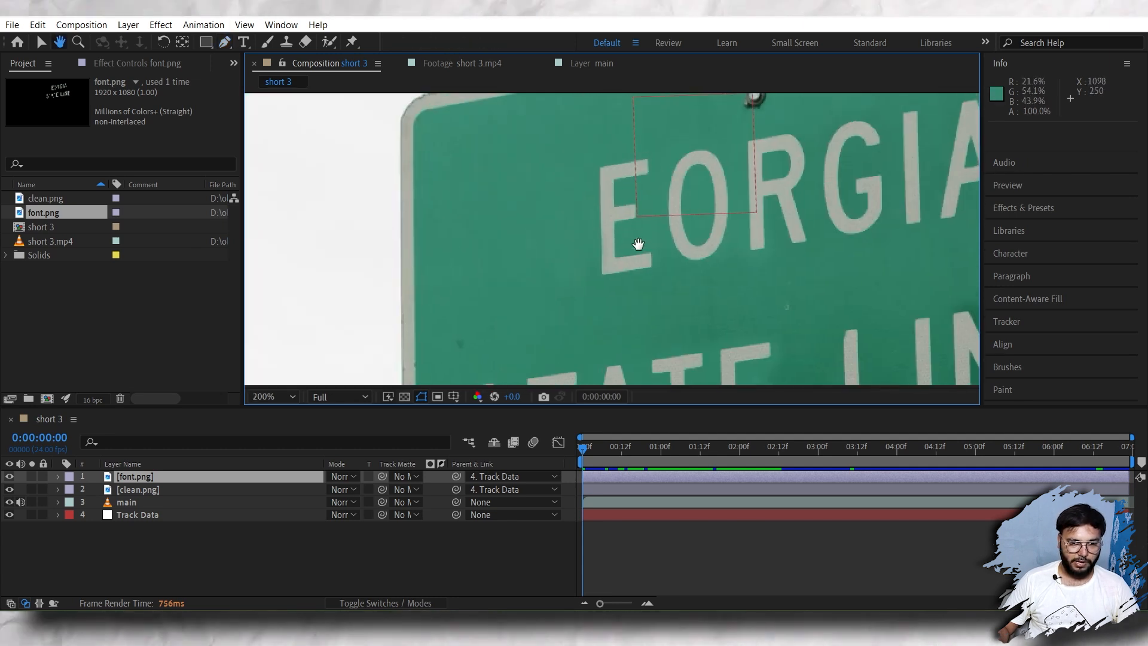
{"action": "left_click", "coordinate": [572, 162]}
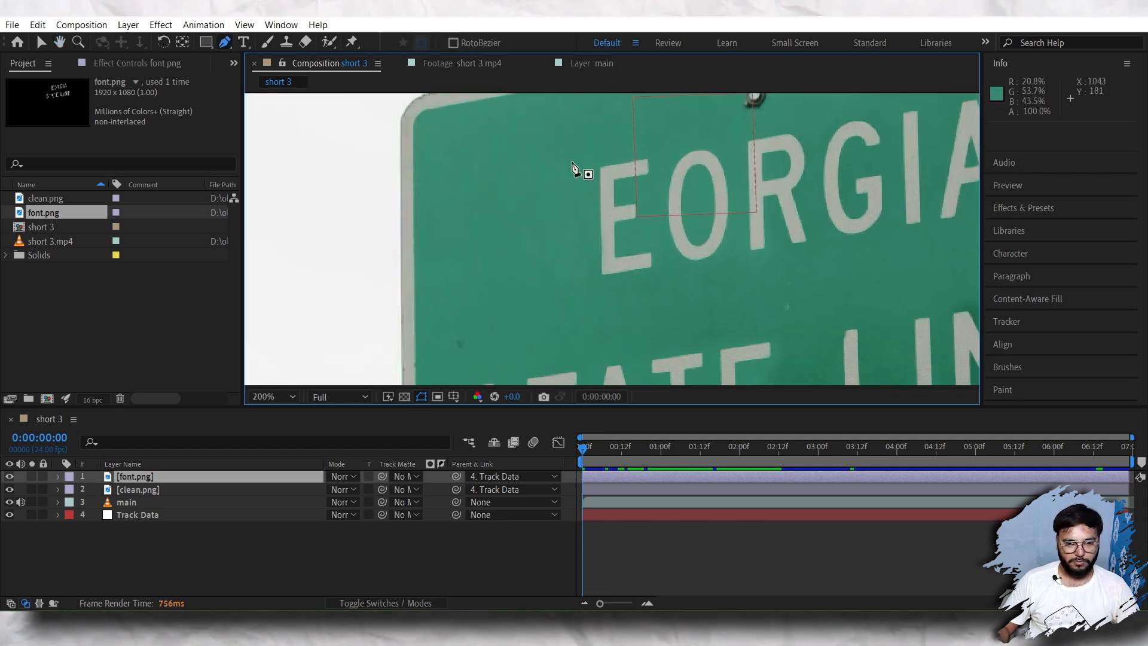
{"action": "left_click", "coordinate": [662, 145]}
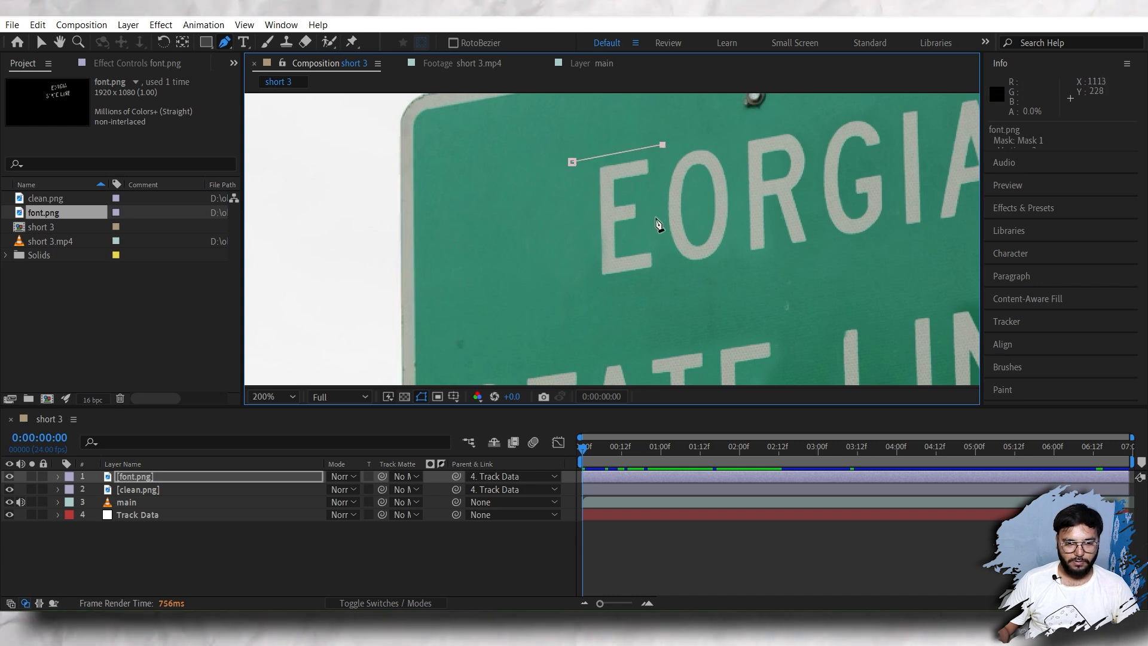
{"action": "left_click", "coordinate": [656, 218]}
{"action": "left_click", "coordinate": [669, 273]}
{"action": "left_click", "coordinate": [581, 303]}
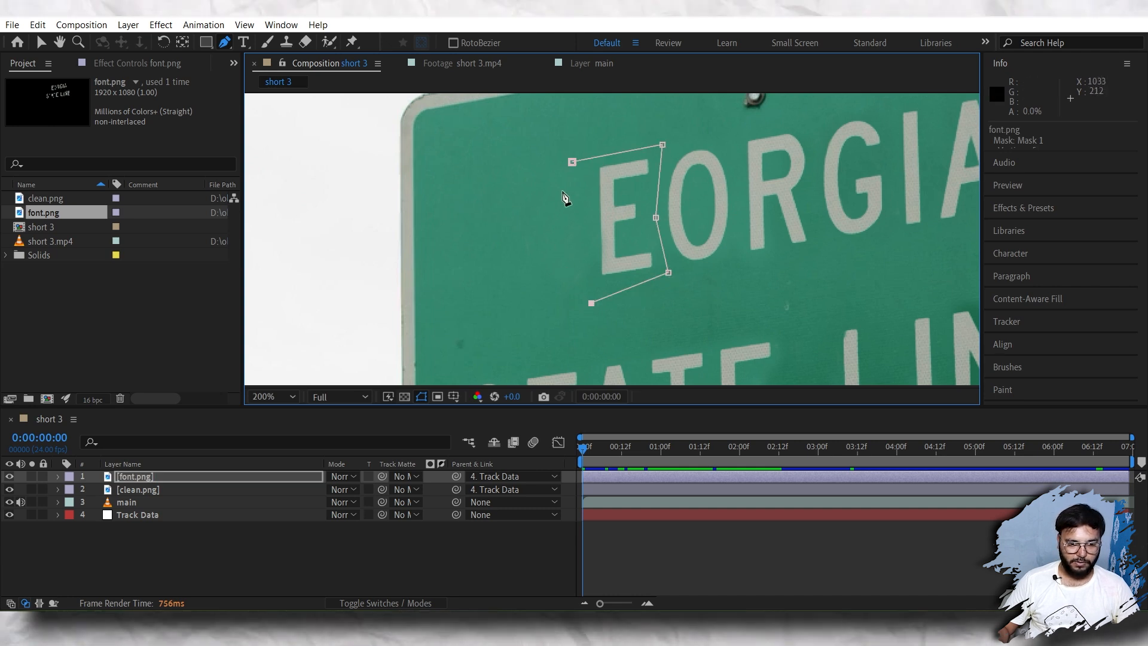
{"action": "left_click", "coordinate": [572, 162]}
Step: Rename the masked font.png layer E
{"action": "left_click", "coordinate": [122, 478]}
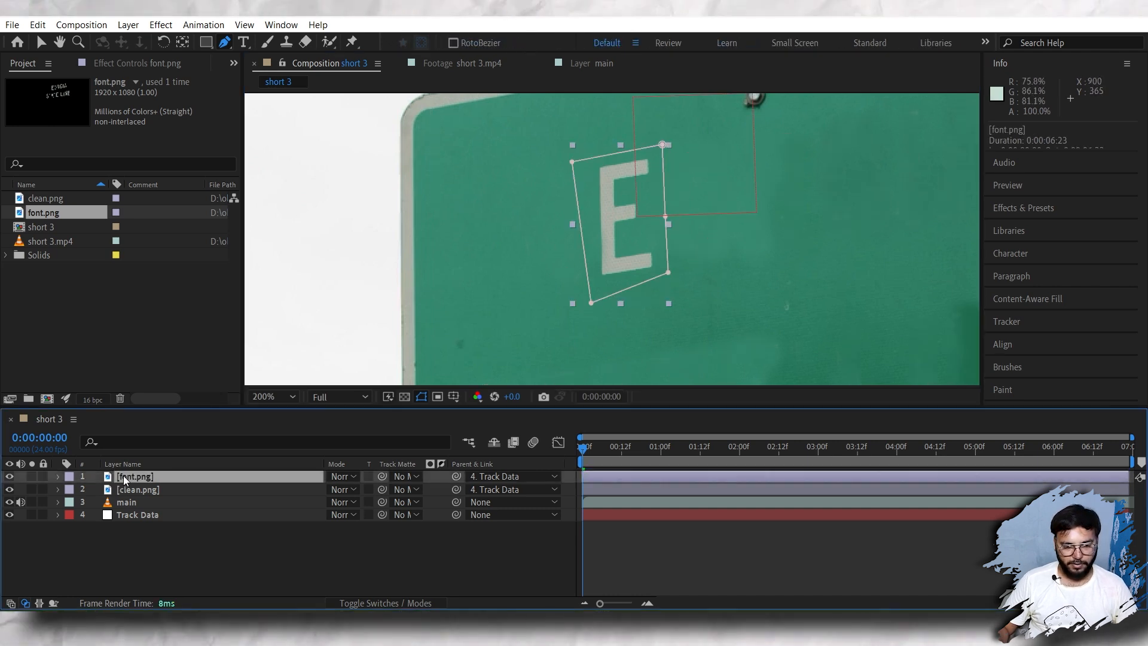
{"action": "key", "text": "Return"}
{"action": "type", "text": "E"}
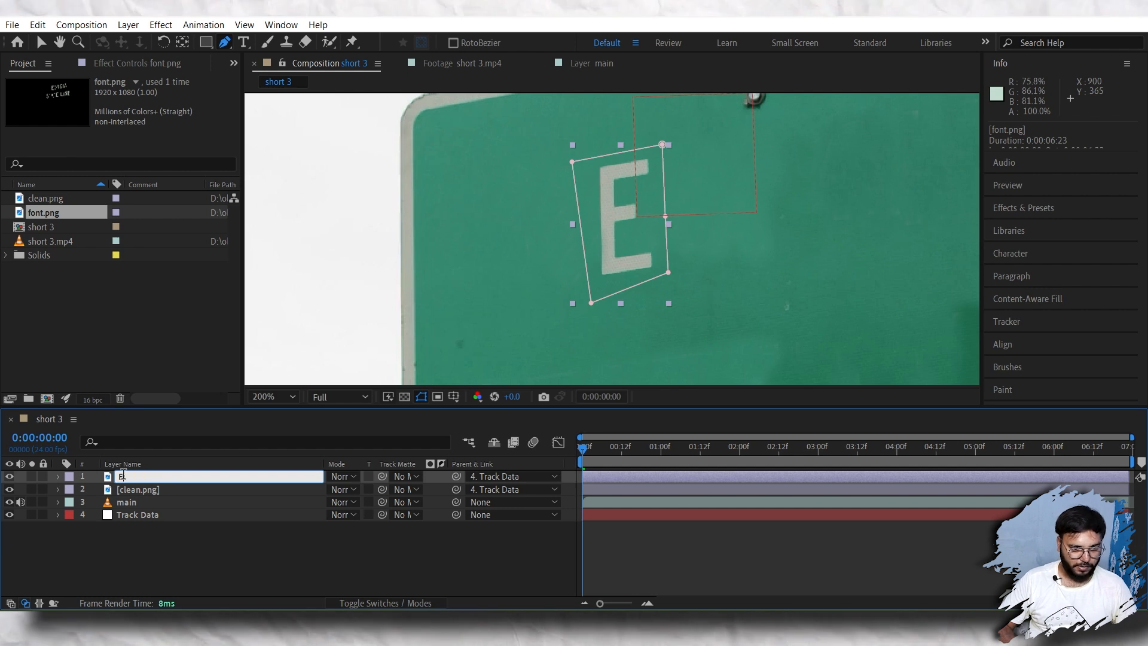
Step: Duplicate the E layer and delete the mask from the copy
{"action": "key", "text": "ctrl+d"}
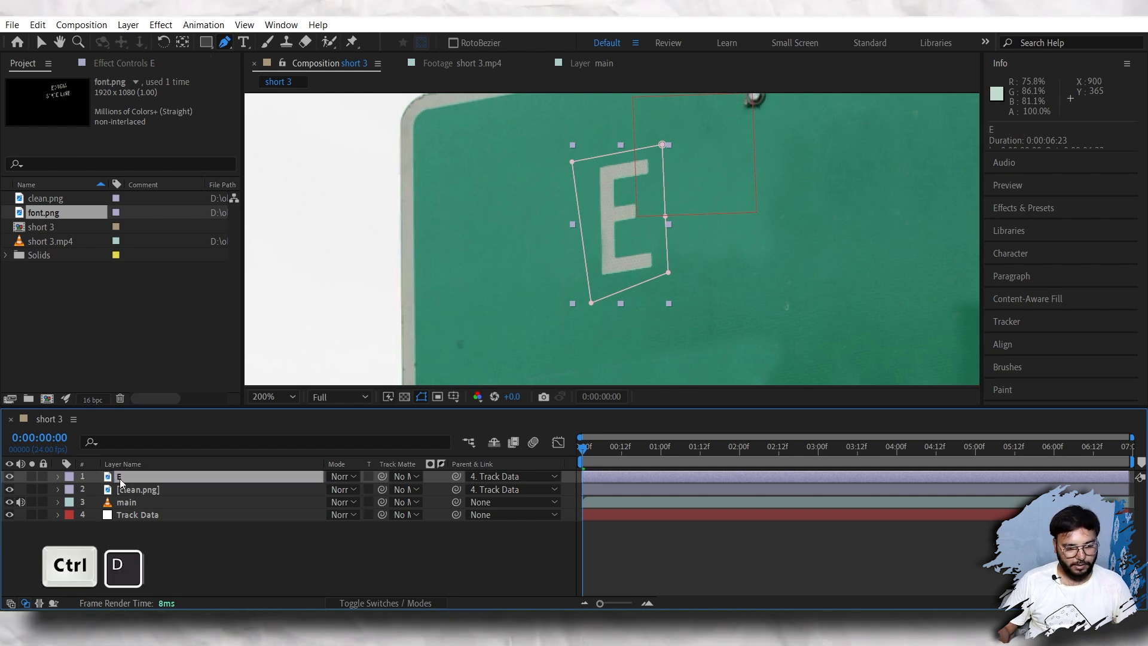
{"action": "key", "text": "ctrl+d"}
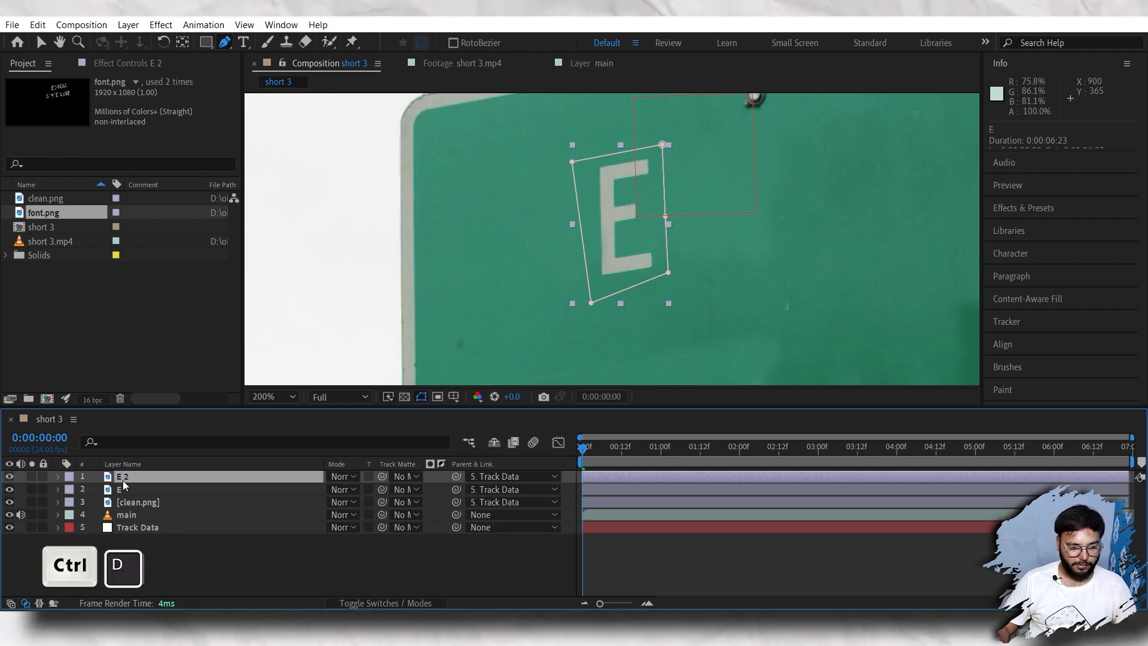
{"action": "left_click", "coordinate": [58, 477]}
{"action": "left_click", "coordinate": [97, 491]}
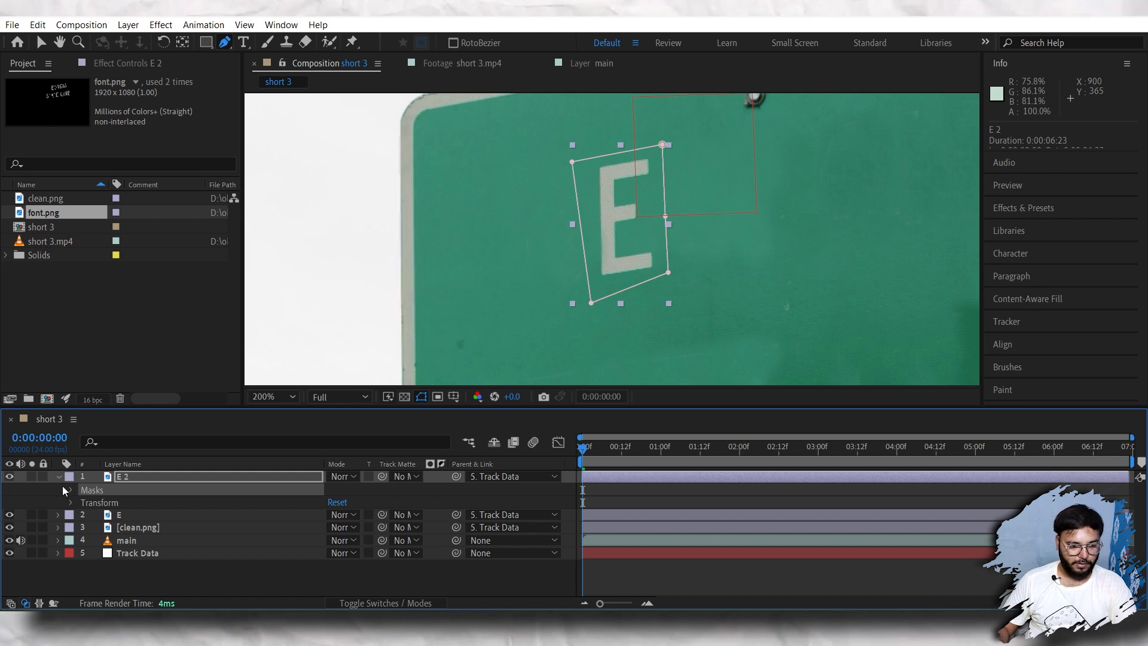
{"action": "key", "text": "Delete"}
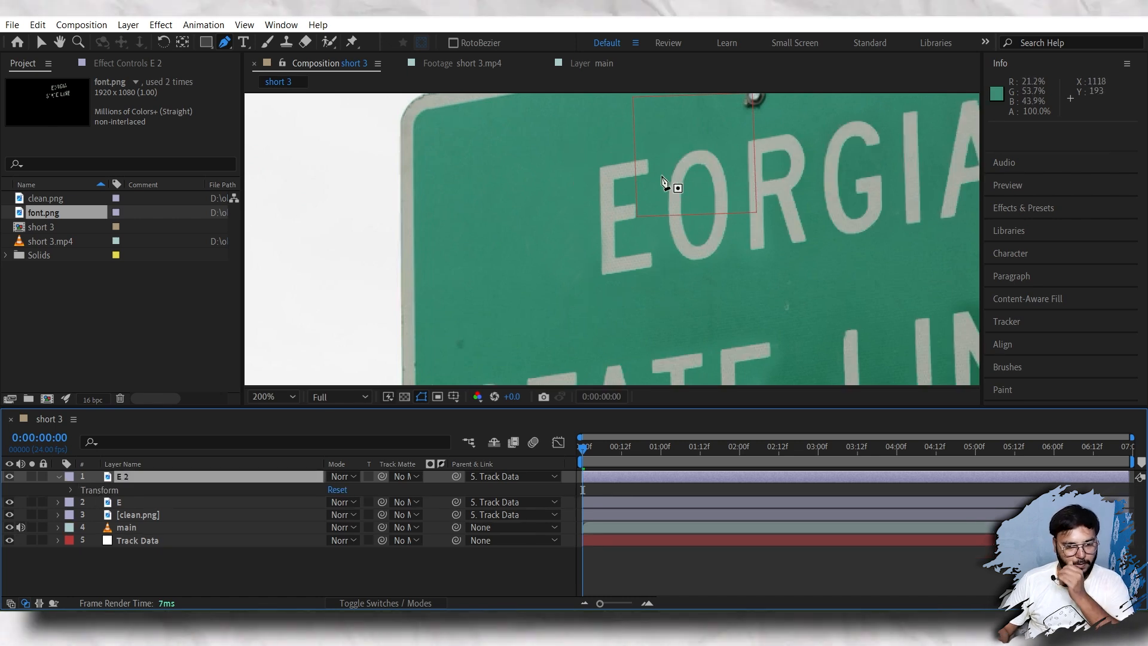
Step: Draw a closed mask around the letter O on the duplicated layer
{"action": "left_click", "coordinate": [661, 140]}
{"action": "left_click", "coordinate": [655, 218]}
{"action": "left_click", "coordinate": [670, 266]}
{"action": "left_click", "coordinate": [716, 280]}
{"action": "left_click", "coordinate": [740, 255]}
{"action": "left_click", "coordinate": [728, 156]}
{"action": "left_click", "coordinate": [700, 126]}
{"action": "left_click", "coordinate": [660, 140]}
Step: Rename the duplicated layer O
{"action": "left_click", "coordinate": [156, 473]}
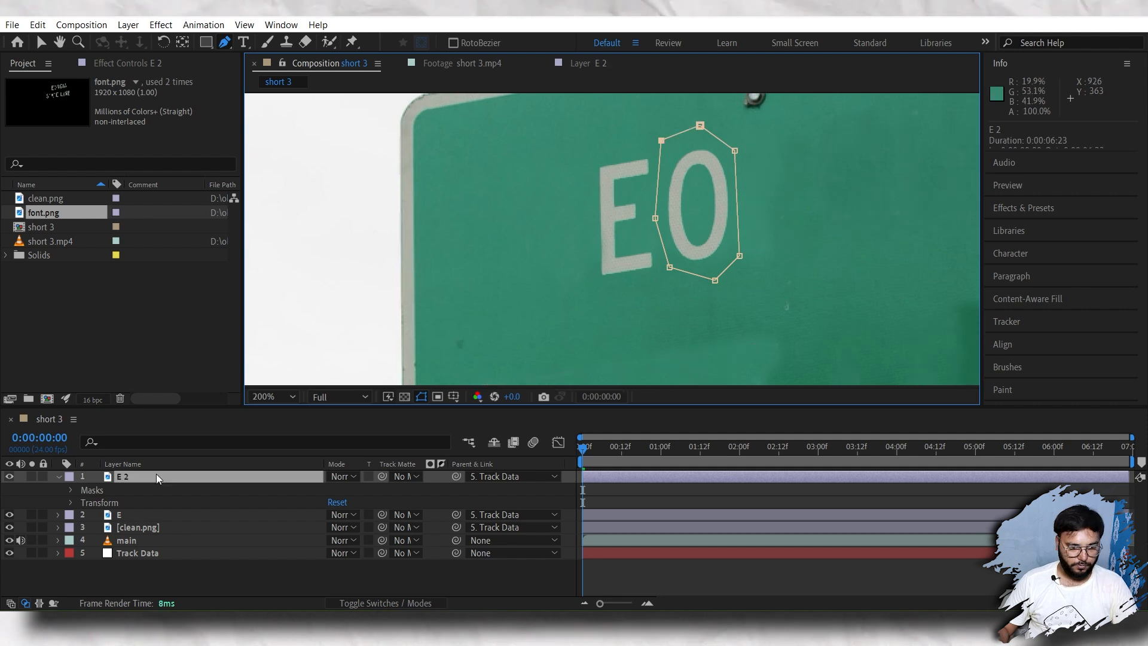
{"action": "key", "text": "Return"}
{"action": "type", "text": "o"}
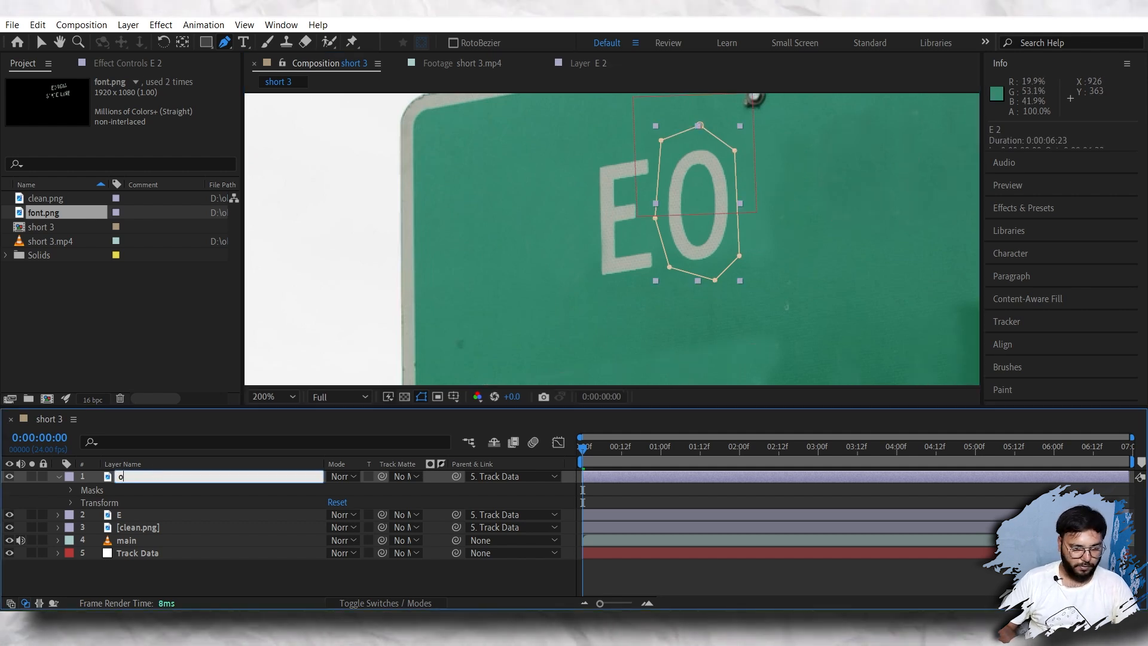
{"action": "key", "text": "BackSpace"}
{"action": "type", "text": "O"}
{"action": "key", "text": "Return"}
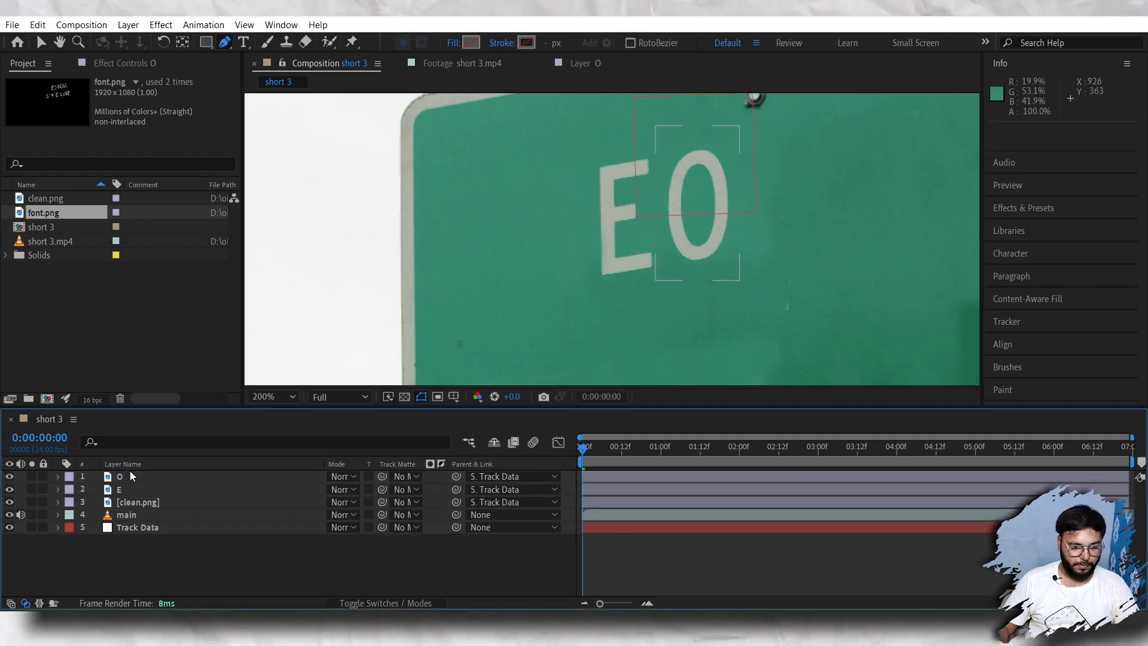
Step: Duplicate the O layer and delete the mask from the copy
{"action": "key", "text": "ctrl+d"}
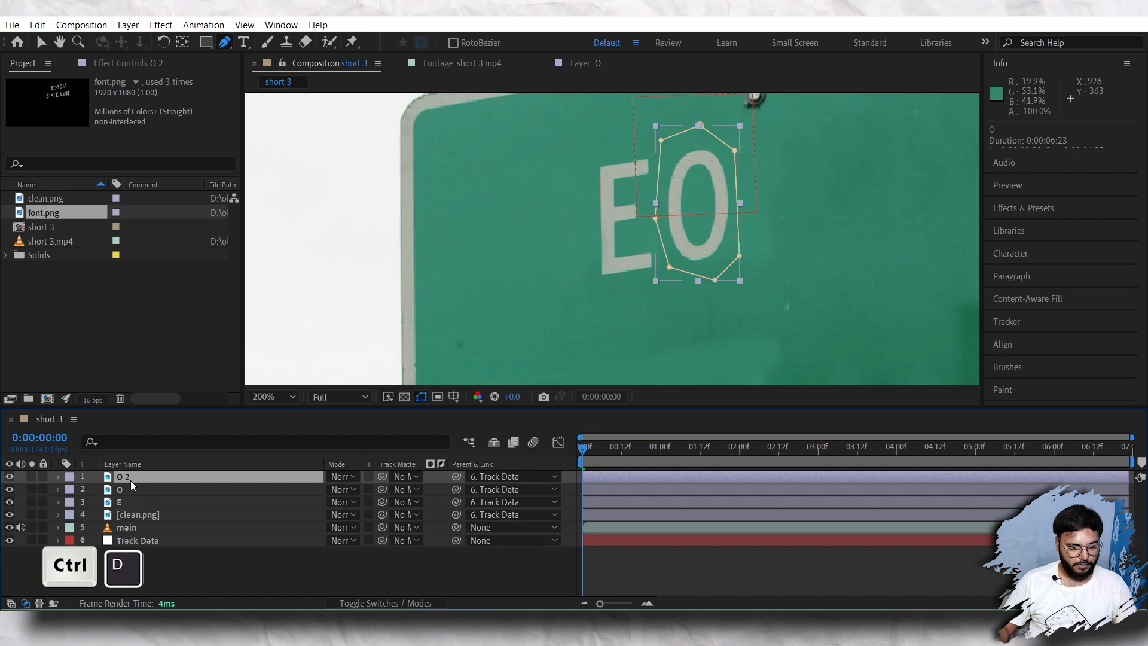
{"action": "left_click", "coordinate": [58, 476]}
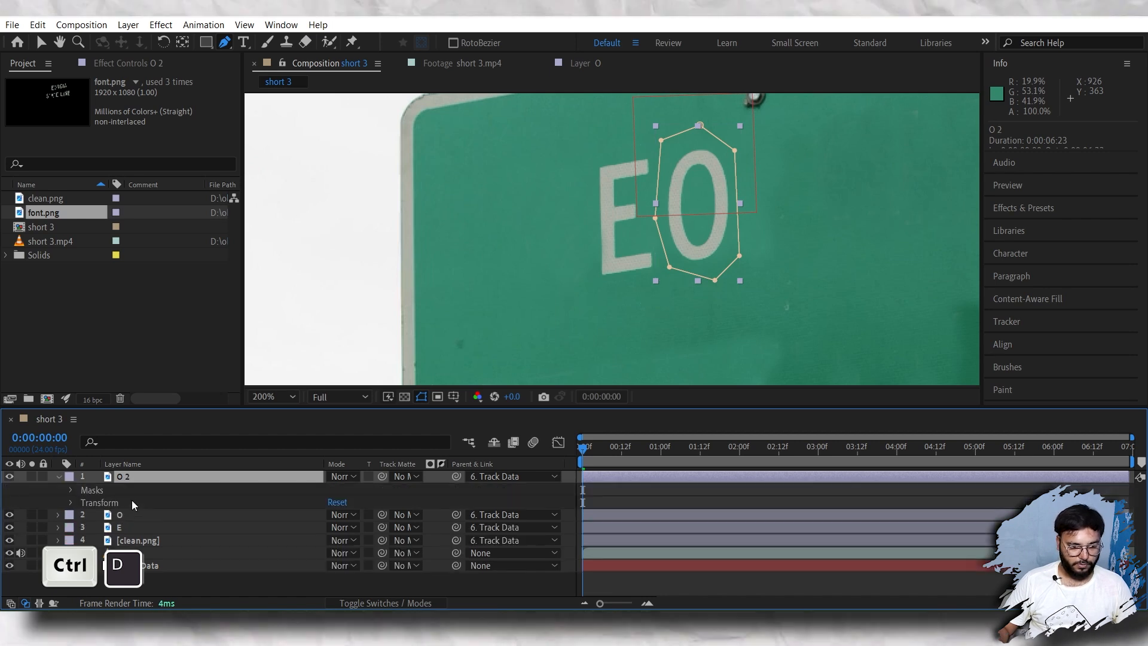
{"action": "key", "text": "Return"}
{"action": "key", "text": "Delete"}
Step: Draw a closed mask around the letter R on the duplicated layer
{"action": "left_click_drag", "start_coordinate": [752, 236], "coordinate": [499, 276]}
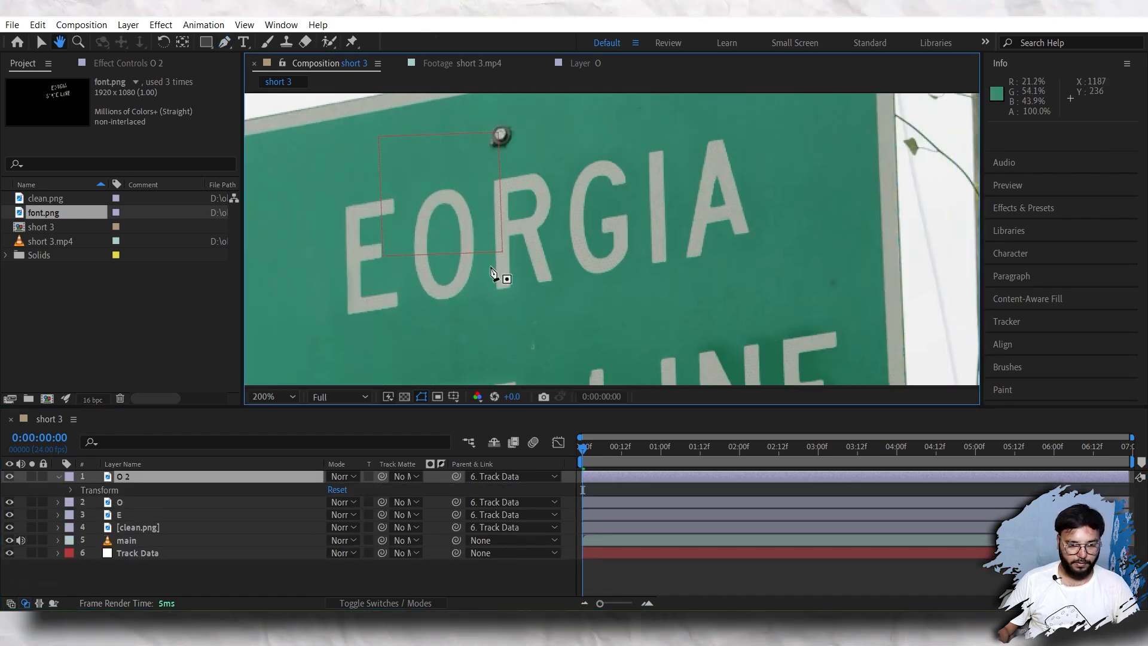
{"action": "left_click", "coordinate": [482, 177]}
{"action": "left_click", "coordinate": [481, 277]}
{"action": "left_click", "coordinate": [517, 319]}
{"action": "left_click", "coordinate": [555, 284]}
{"action": "left_click", "coordinate": [555, 157]}
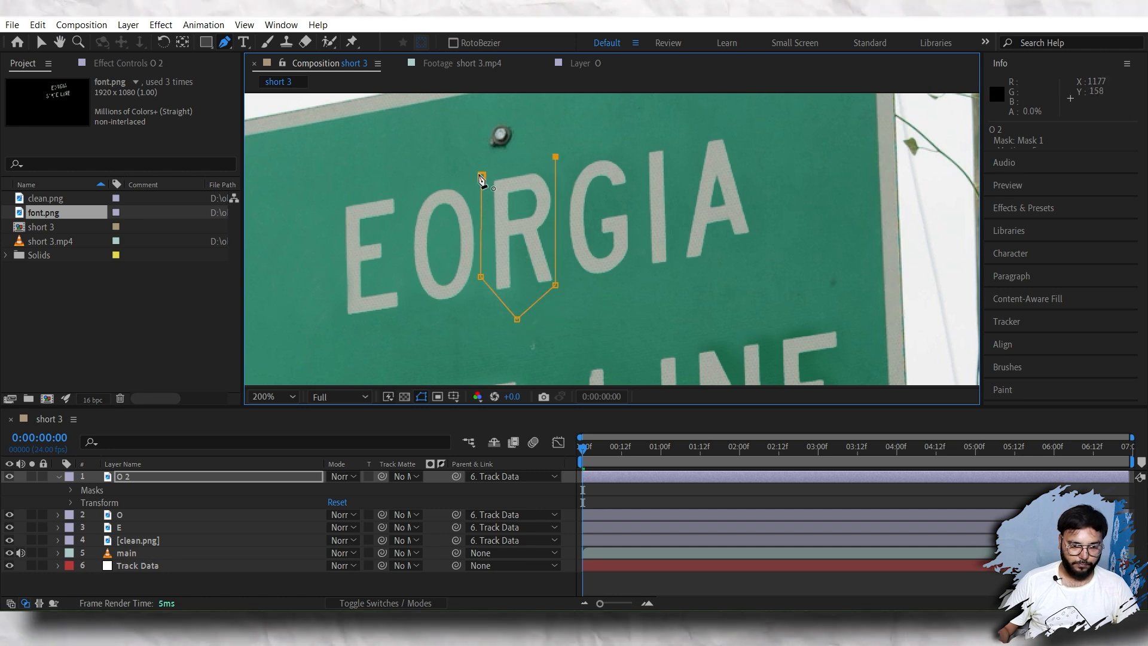
{"action": "left_click", "coordinate": [482, 176]}
Step: Rename the duplicated O layer R
{"action": "key", "text": "Return"}
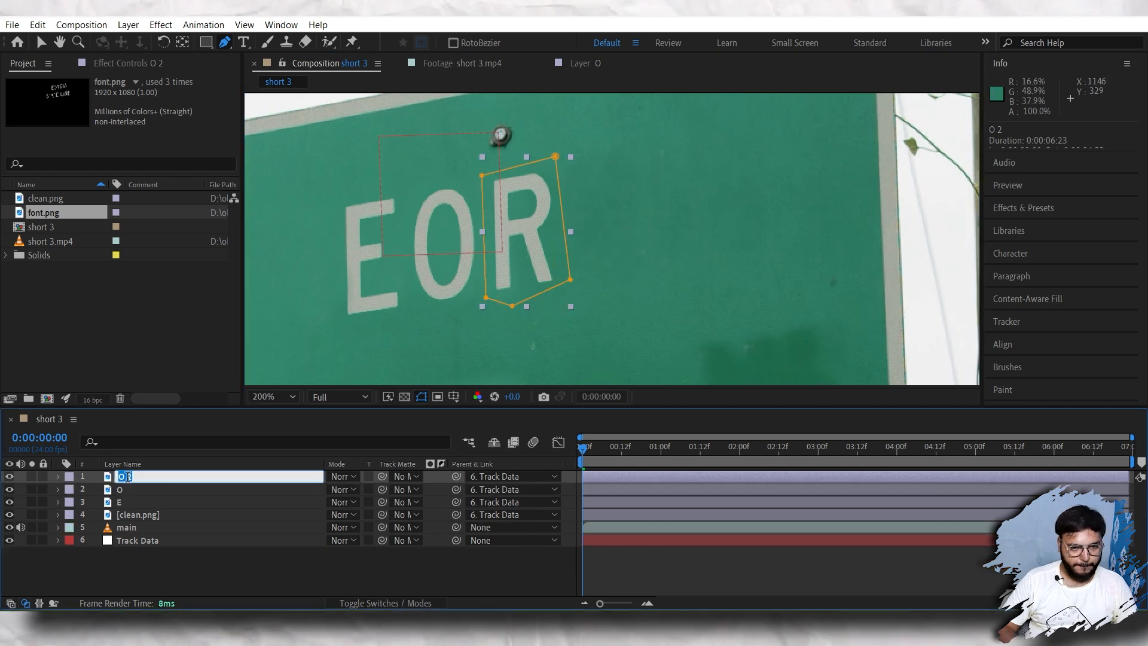
{"action": "key", "text": "BackSpace"}
{"action": "type", "text": "R"}
{"action": "key", "text": "Return"}
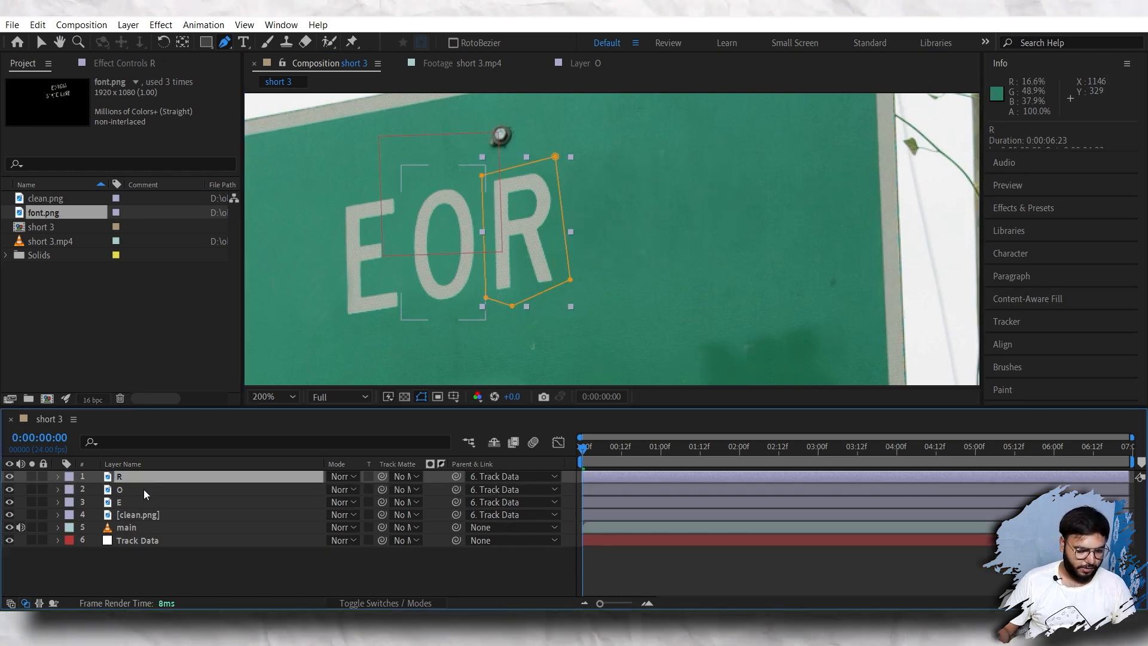
Step: Make duplicates of the R layer for the letters G, I and A, fitting each copy's mask around its letter
{"action": "key", "text": "ctrl+d"}
{"action": "left_click_drag", "start_coordinate": [570, 279], "coordinate": [651, 261]}
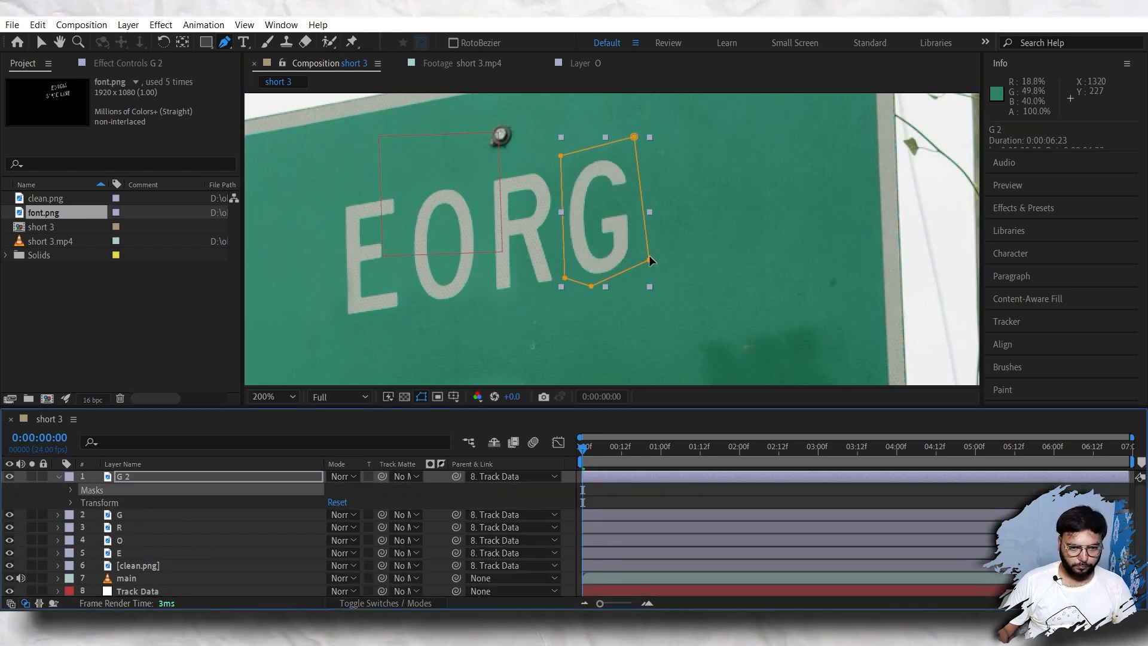
{"action": "left_click_drag", "start_coordinate": [633, 136], "coordinate": [687, 138]}
{"action": "key", "text": "ctrl+d"}
{"action": "left_click_drag", "start_coordinate": [677, 263], "coordinate": [713, 256]}
{"action": "left_click_drag", "start_coordinate": [687, 138], "coordinate": [730, 130]}
{"action": "left_click", "coordinate": [57, 477]}
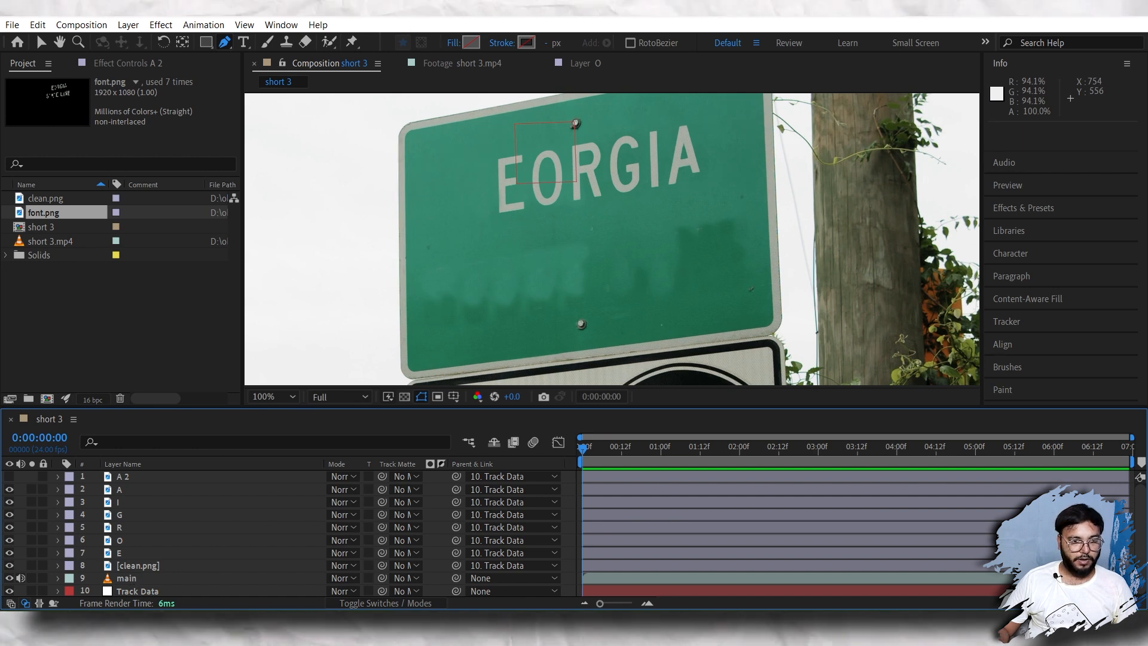
Step: Add a new null object to the short 3 composition
{"action": "left_click", "coordinate": [136, 24]}
{"action": "mouse_move", "coordinate": [149, 41]}
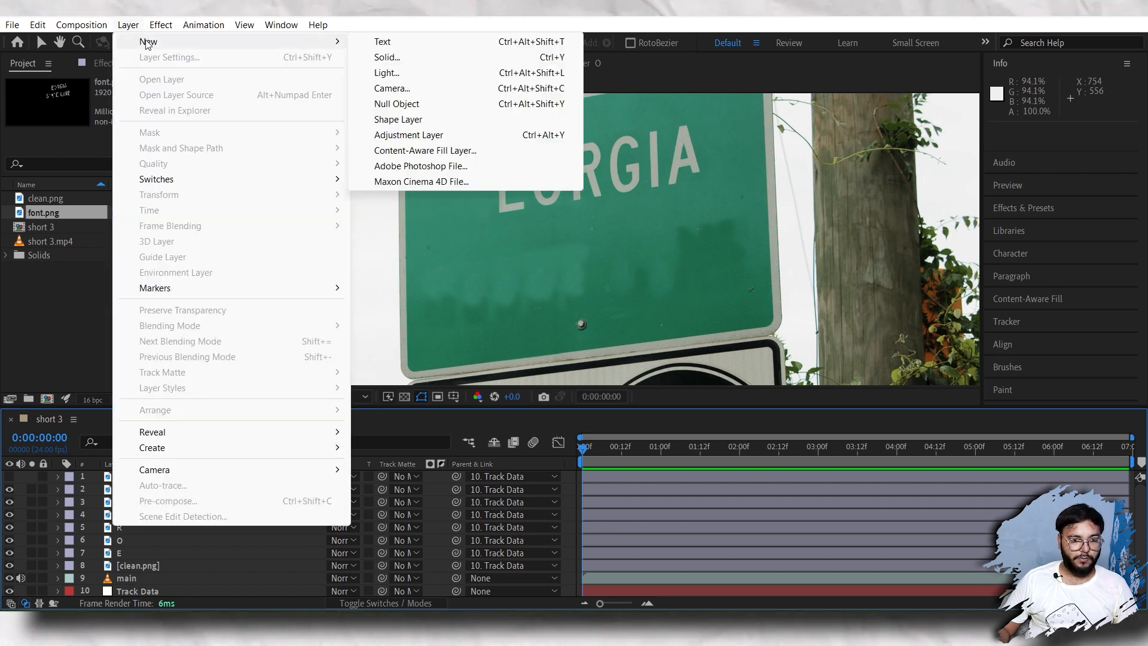
{"action": "left_click", "coordinate": [397, 104]}
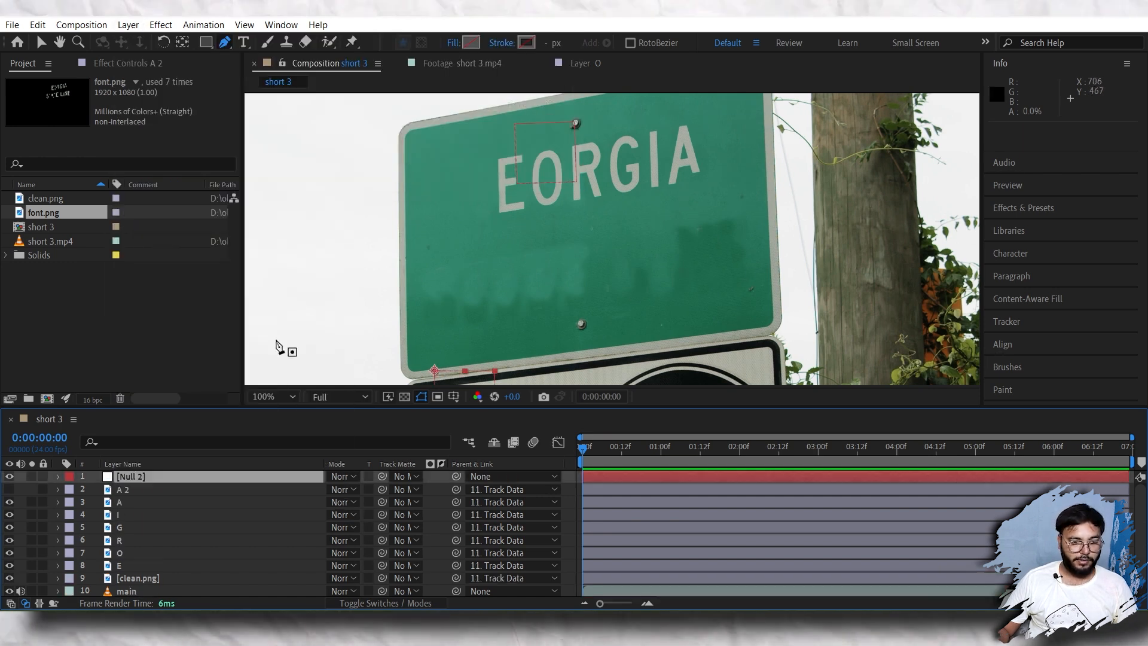
Step: Try shifting the letter A through its layer's Position value and undo the change
{"action": "left_click", "coordinate": [120, 490]}
{"action": "left_click", "coordinate": [123, 504]}
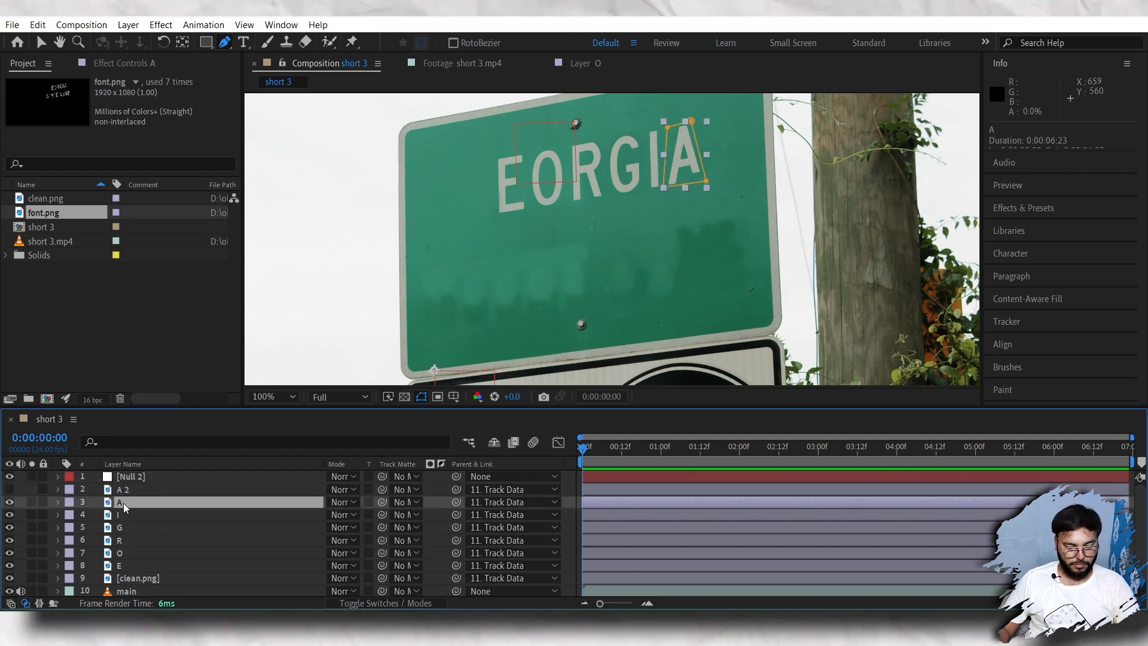
{"action": "key", "text": "p"}
{"action": "left_click_drag", "start_coordinate": [361, 514], "coordinate": [269, 514]}
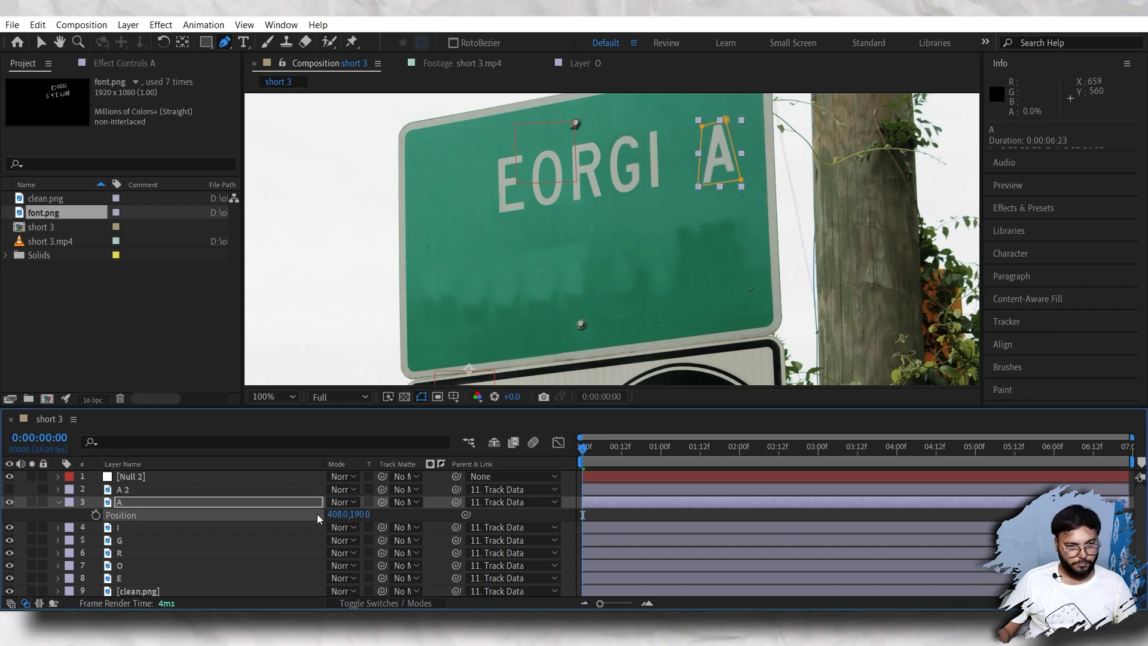
{"action": "key", "text": "ctrl+z"}
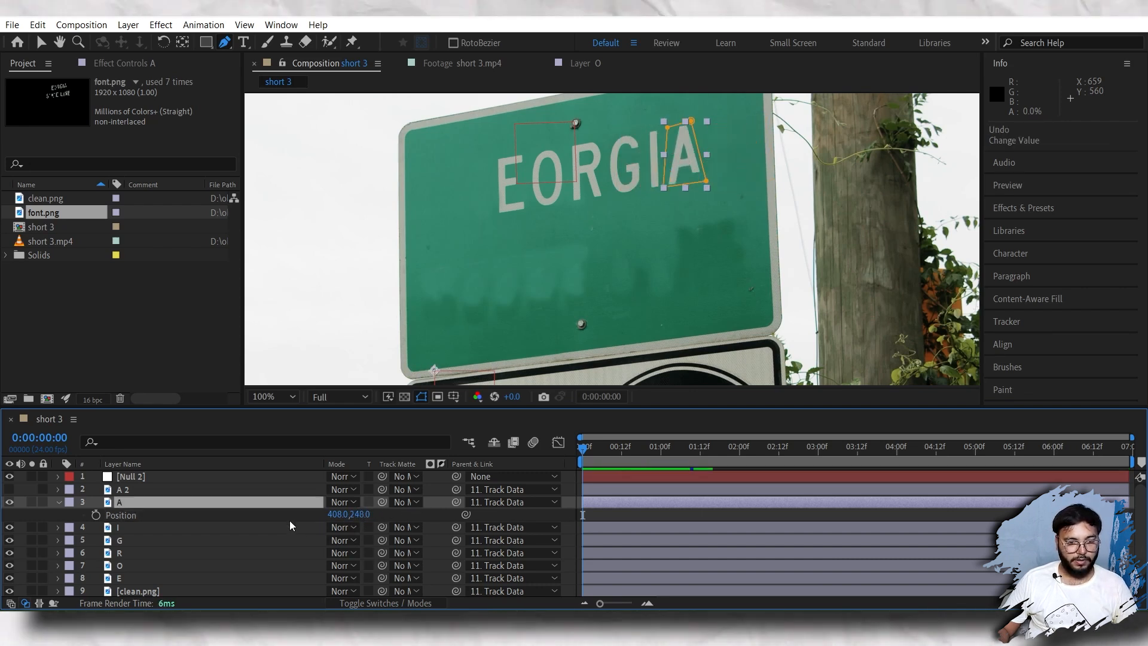
Step: Rename the new null layer EORGIA
{"action": "left_click", "coordinate": [134, 476]}
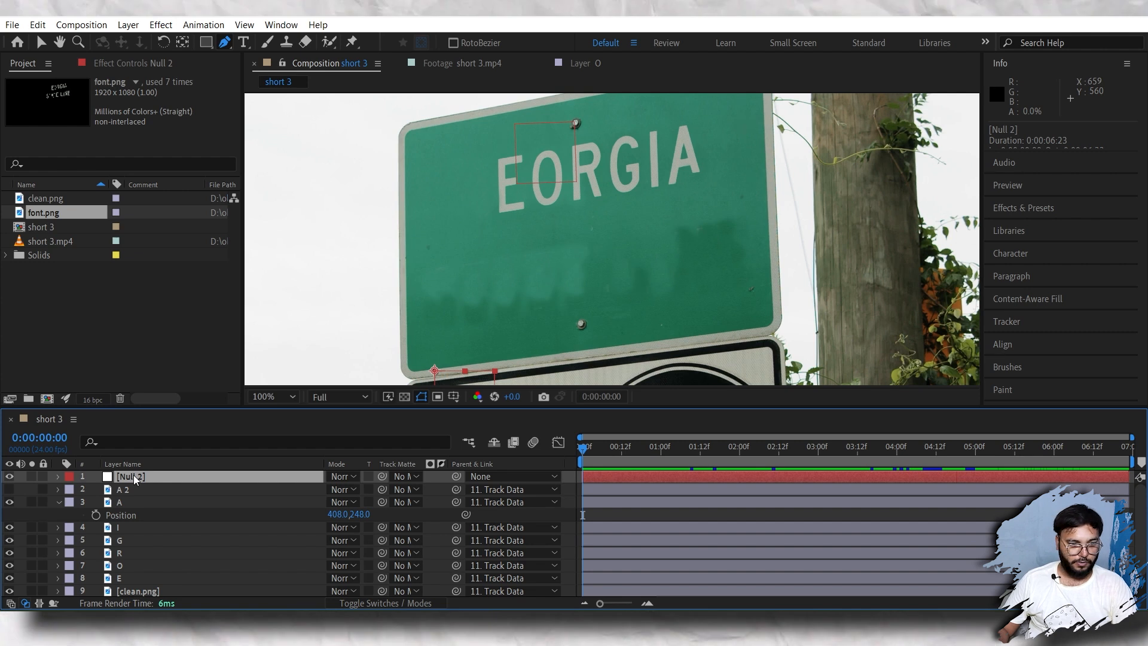
{"action": "key", "text": "Return"}
{"action": "type", "text": "EOR"}
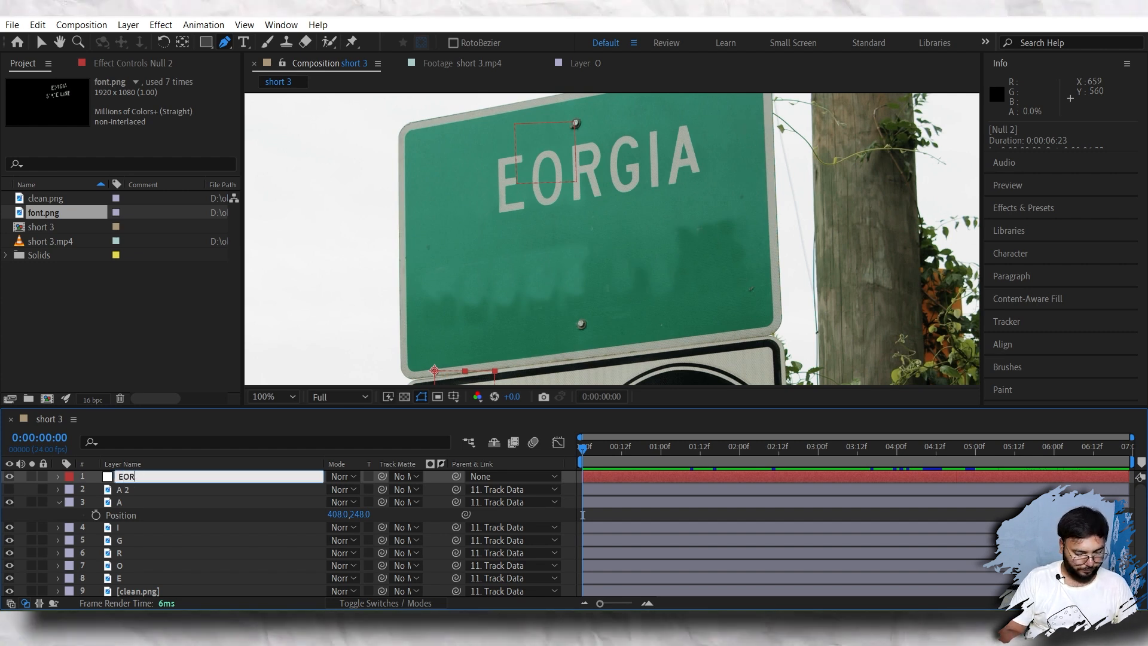
{"action": "key", "text": "Return"}
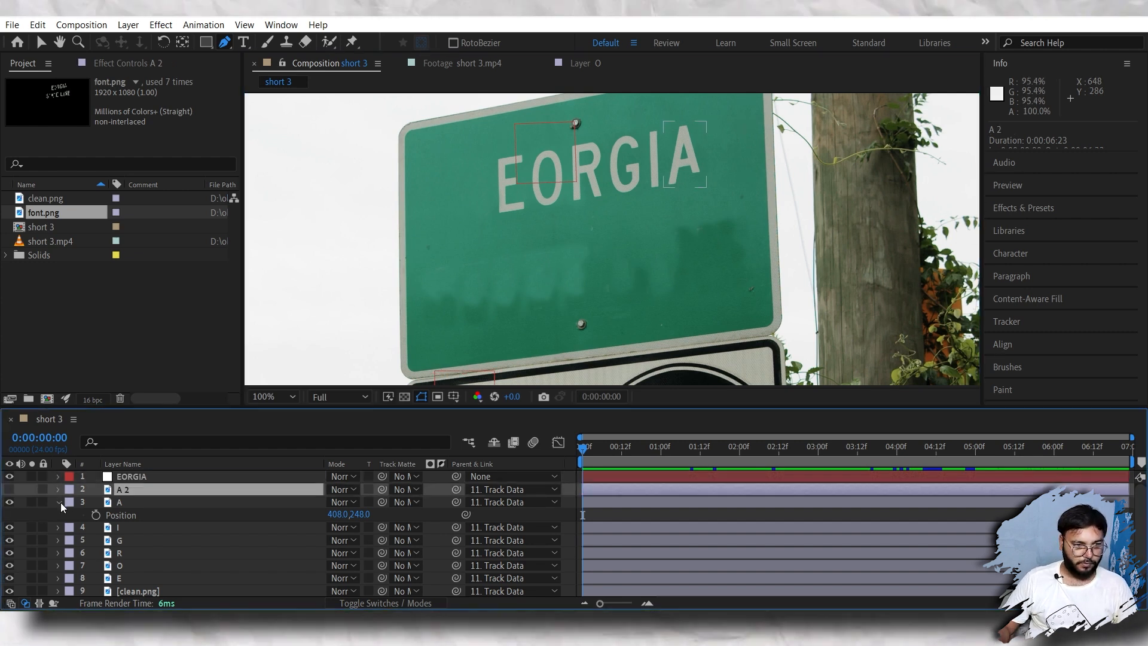
Step: Label the six letter layers from A to E red and parent them all to the EORGIA null
{"action": "left_click", "coordinate": [58, 502]}
{"action": "left_click", "coordinate": [121, 502]}
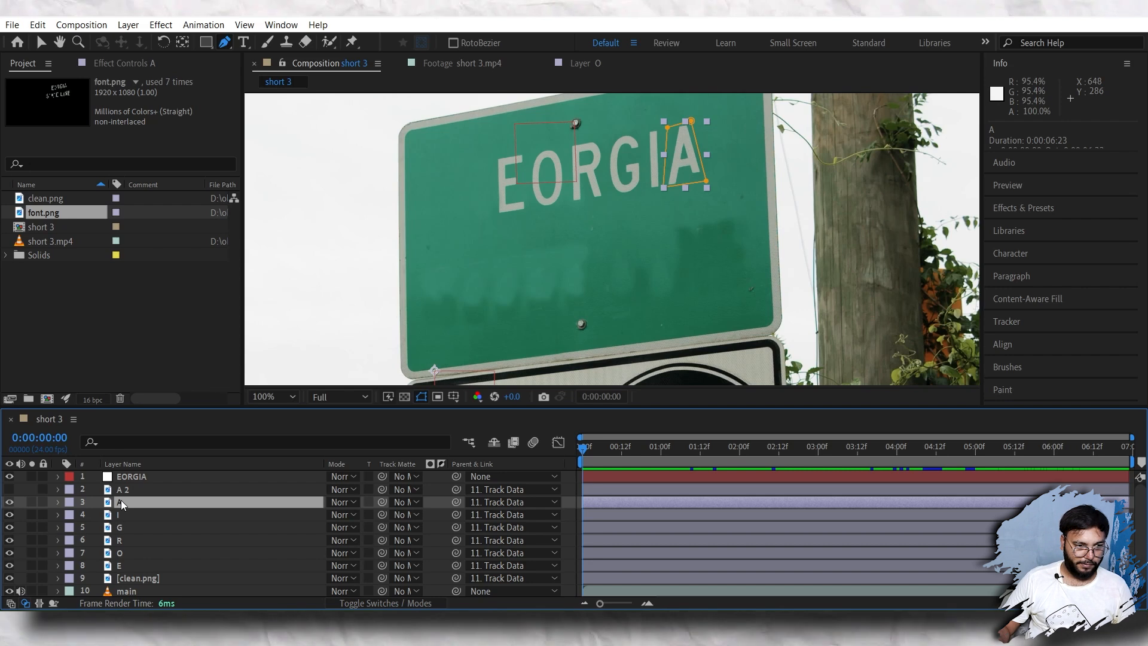
{"action": "left_click", "coordinate": [119, 565], "text": "shift"}
{"action": "left_click", "coordinate": [69, 541]}
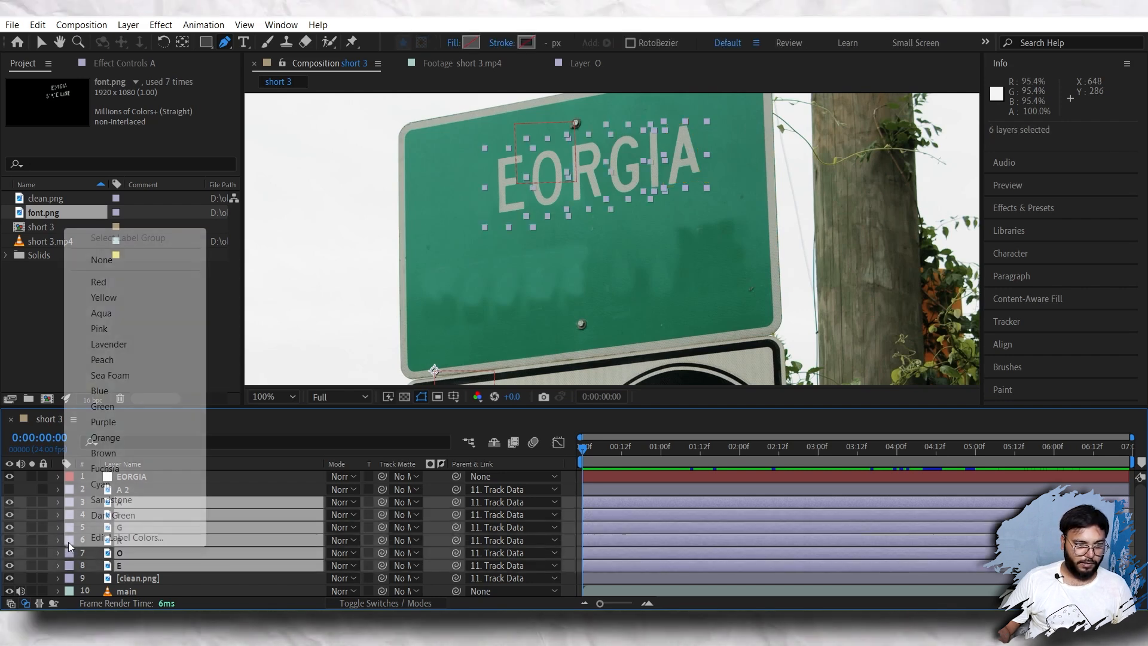
{"action": "left_click", "coordinate": [99, 284]}
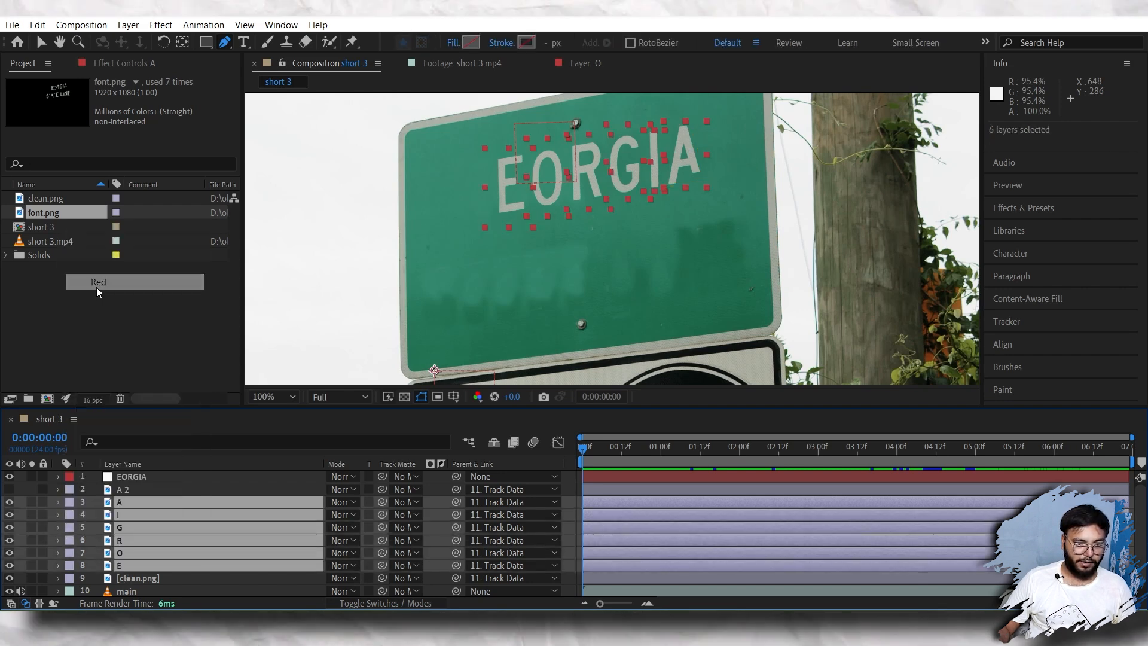
{"action": "left_click_drag", "start_coordinate": [456, 514], "coordinate": [143, 476]}
Step: Try moving the whole top word by changing the EORGIA null's Position value
{"action": "left_click", "coordinate": [135, 475]}
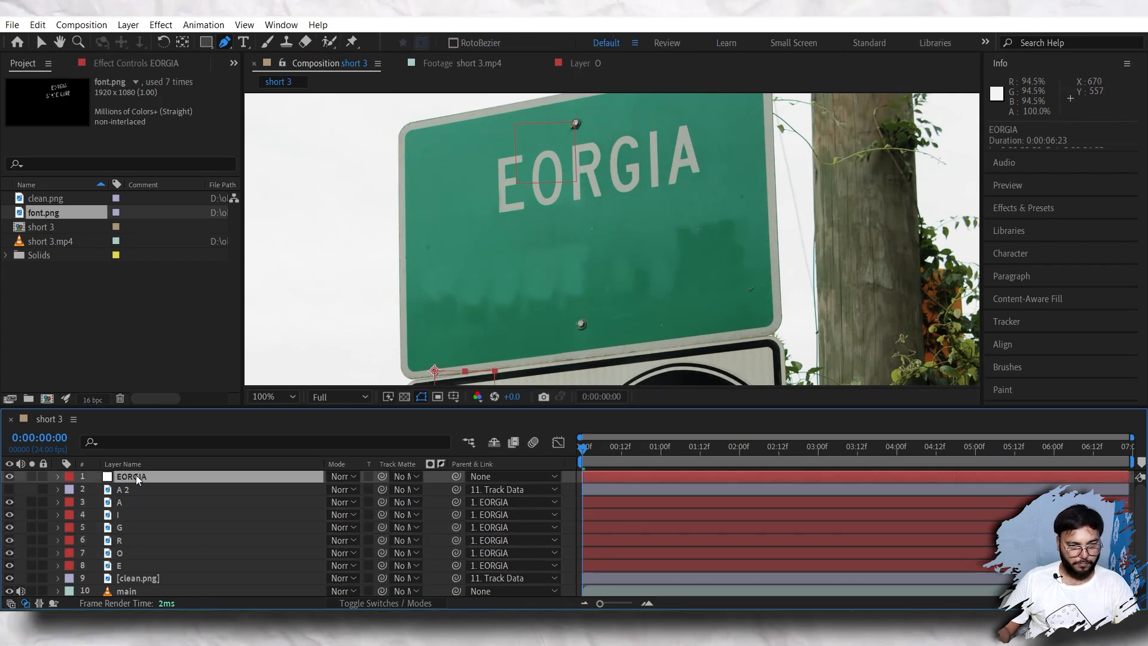
{"action": "key", "text": "p"}
{"action": "mouse_move", "coordinate": [352, 489]}
{"action": "left_mouse_down"}
{"action": "mouse_move", "coordinate": [381, 487]}
{"action": "mouse_move", "coordinate": [354, 496]}
{"action": "left_mouse_up"}
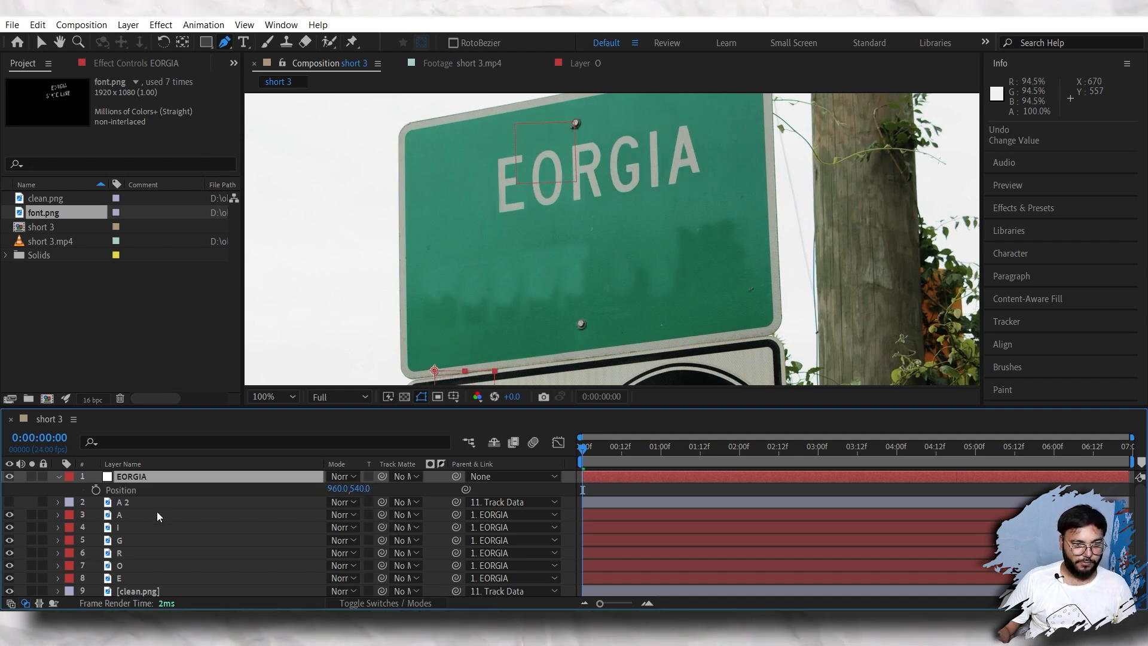
Step: Try moving only the parented letter A through its Position value, undo it and collapse the layer properties
{"action": "left_click", "coordinate": [142, 518]}
{"action": "key", "text": "p"}
{"action": "left_click_drag", "start_coordinate": [351, 527], "coordinate": [372, 511]}
{"action": "key", "text": "ctrl+z"}
{"action": "key", "text": "F2"}
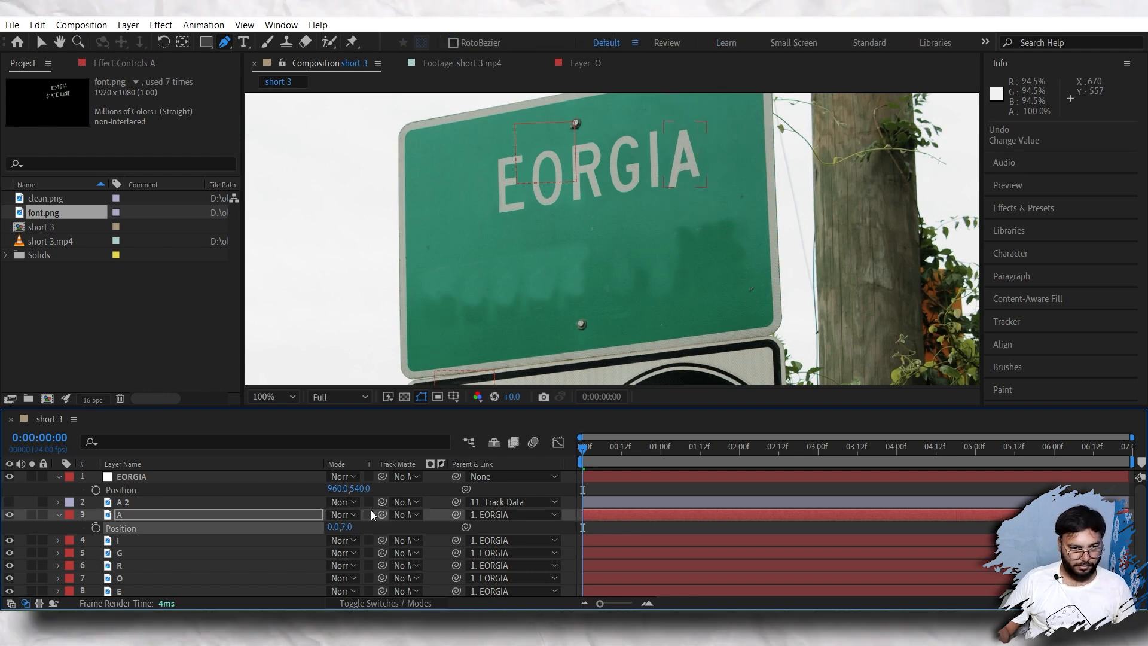
{"action": "key", "text": "u"}
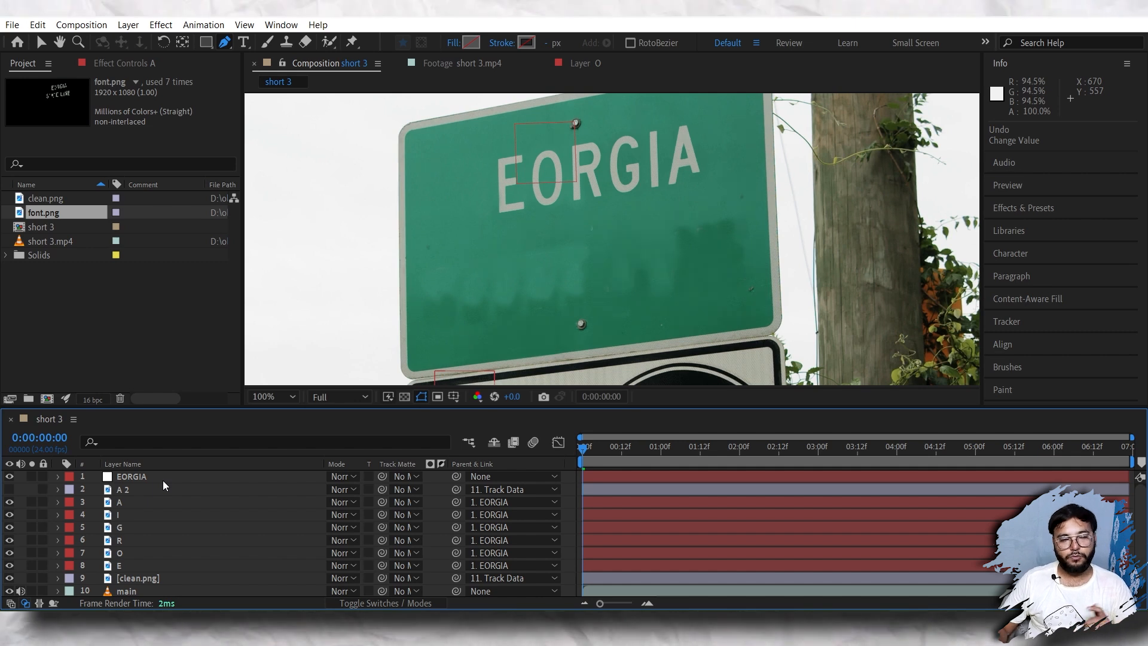
{"action": "left_click", "coordinate": [163, 478]}
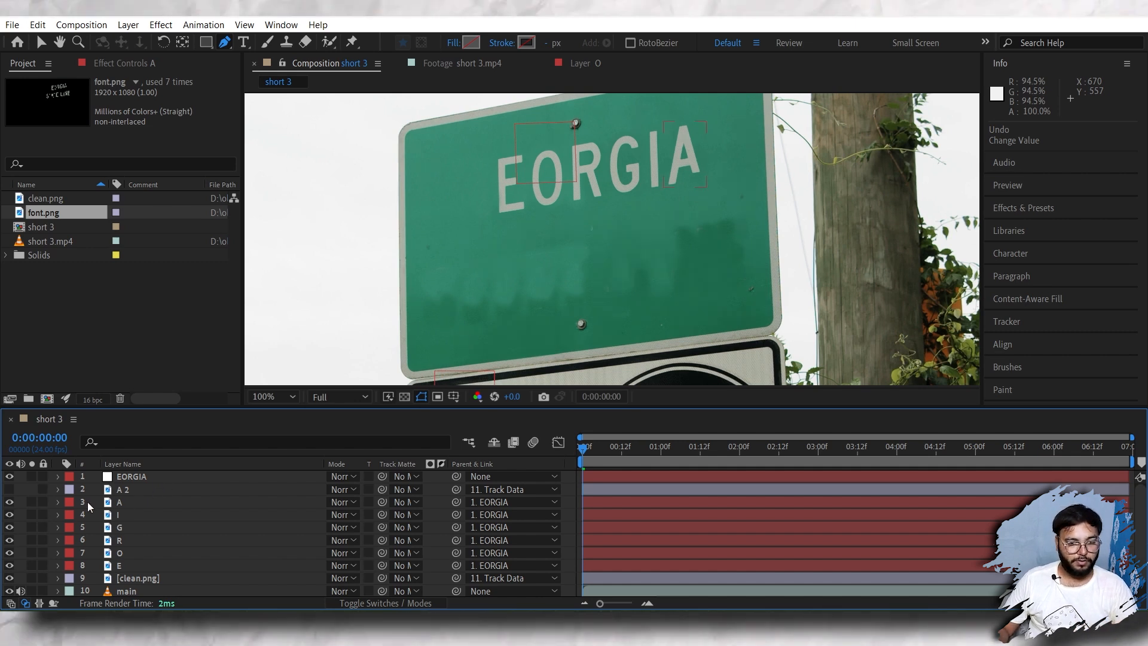
{"action": "left_click_drag", "start_coordinate": [143, 491], "coordinate": [124, 555]}
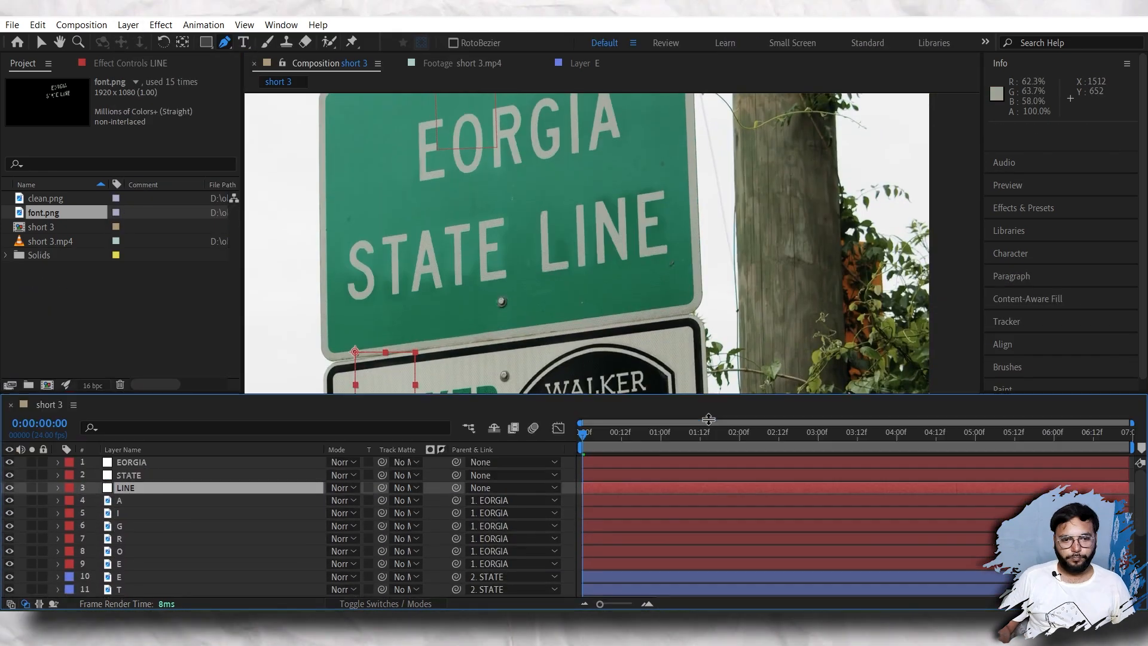
{"action": "left_click_drag", "start_coordinate": [708, 419], "coordinate": [708, 472]}
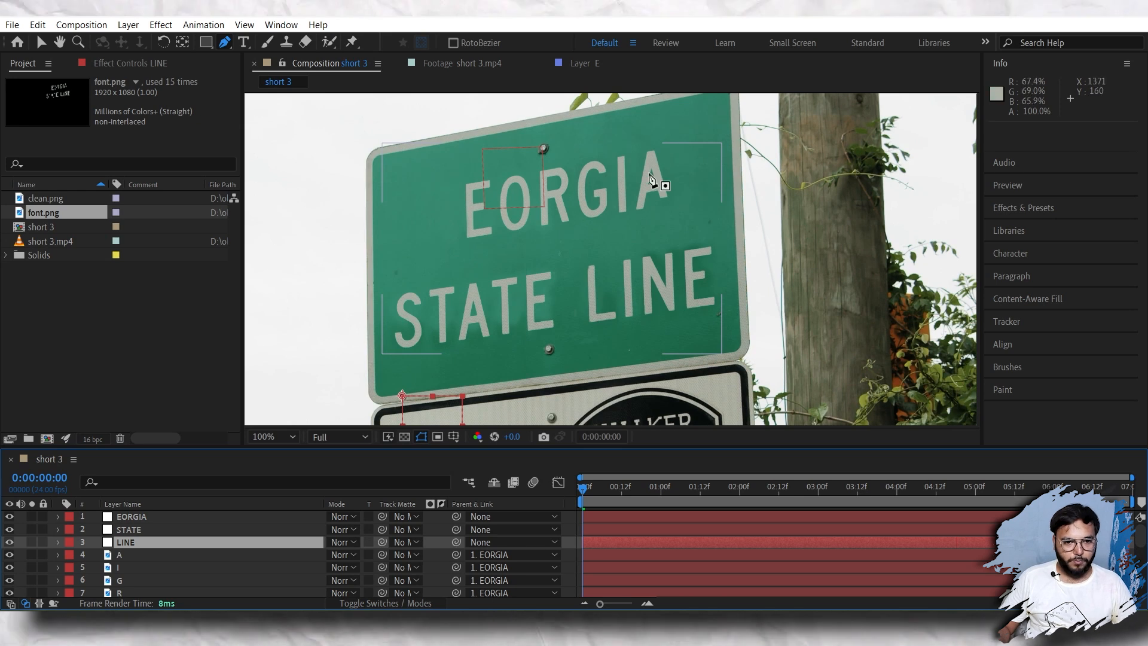
Step: Try moving the word LINE by changing its null's Position value and undo the change
{"action": "left_click", "coordinate": [128, 542]}
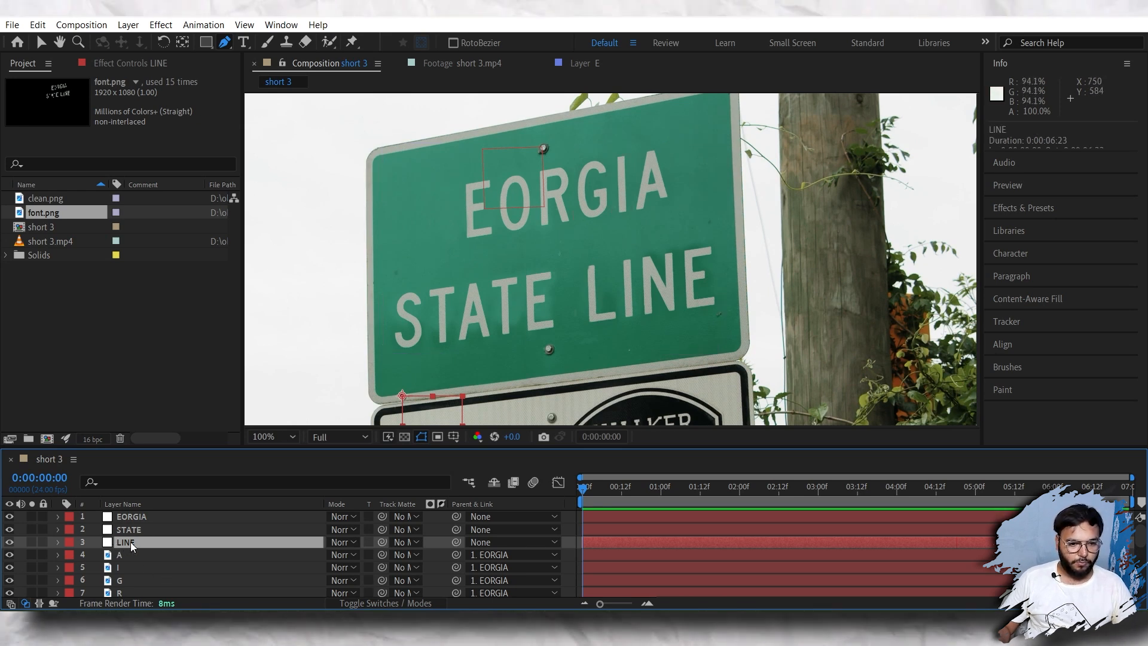
{"action": "key", "text": "p"}
{"action": "left_click_drag", "start_coordinate": [369, 560], "coordinate": [368, 545]}
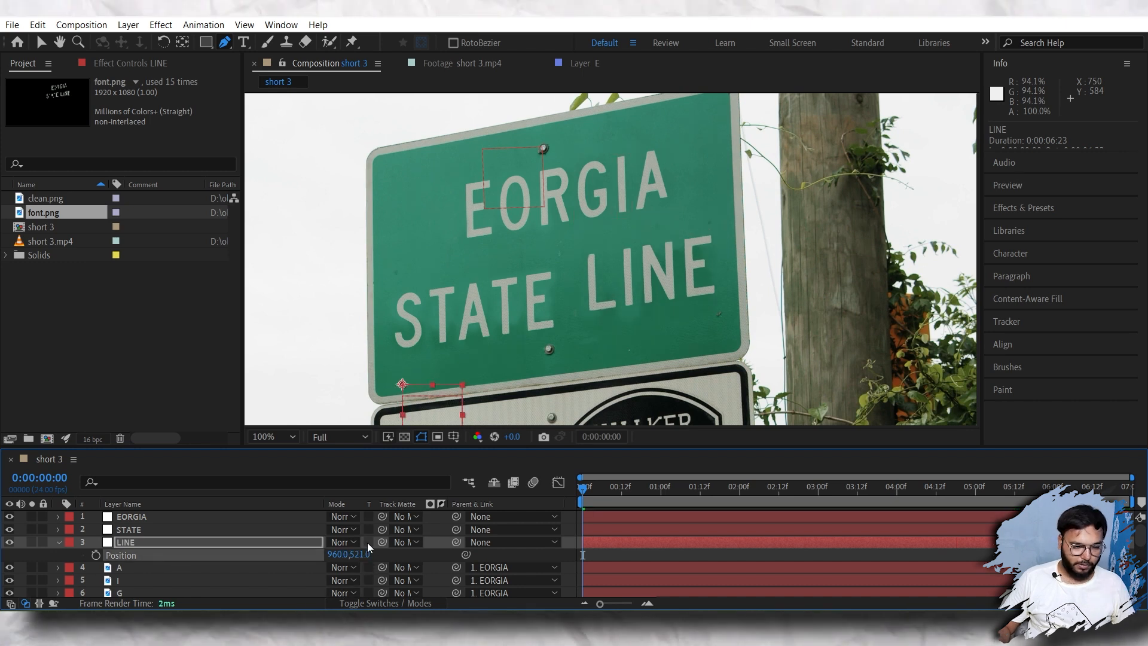
{"action": "key", "text": "ctrl+z"}
Step: Try nudging the letter A of the top word through its Position value and undo the change
{"action": "left_click", "coordinate": [181, 568]}
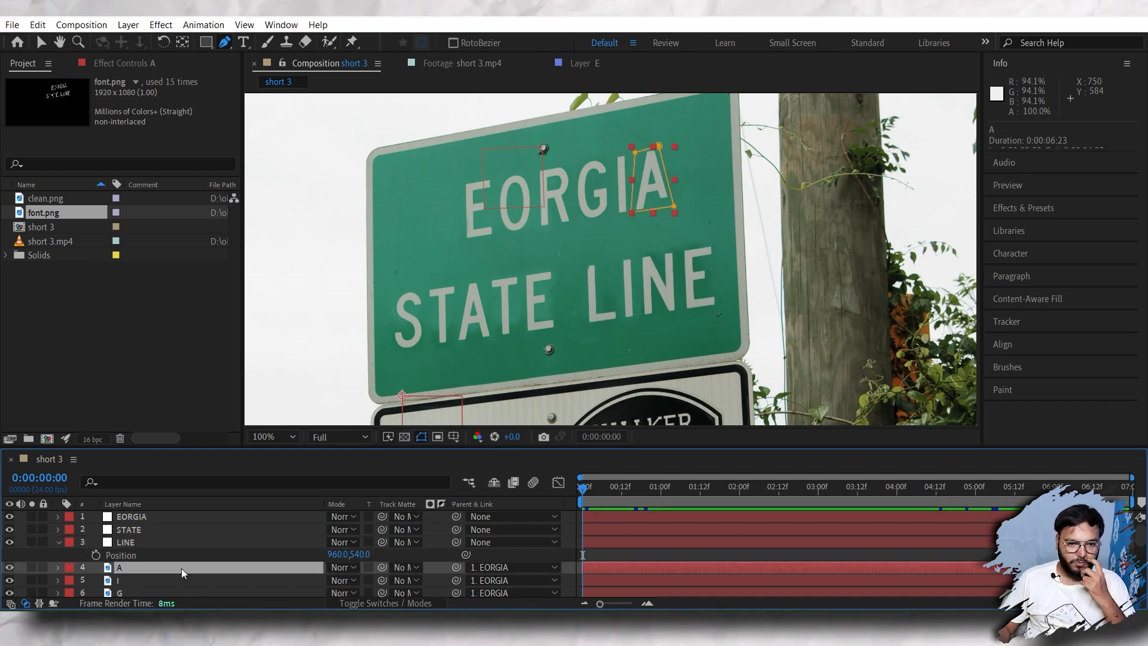
{"action": "key", "text": "p"}
{"action": "left_click_drag", "start_coordinate": [353, 589], "coordinate": [360, 583]}
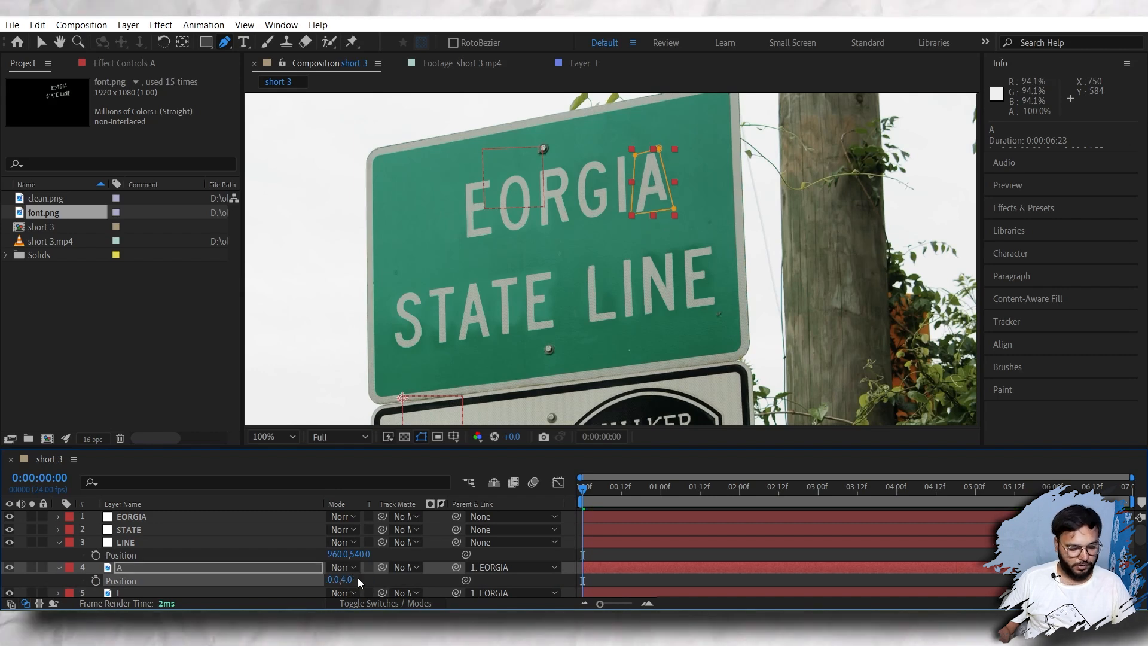
{"action": "key", "text": "ctrl+z"}
Step: Parent the EORGIA, STATE and LINE nulls together to the Track Data layer
{"action": "left_click_drag", "start_coordinate": [781, 448], "coordinate": [711, 388]}
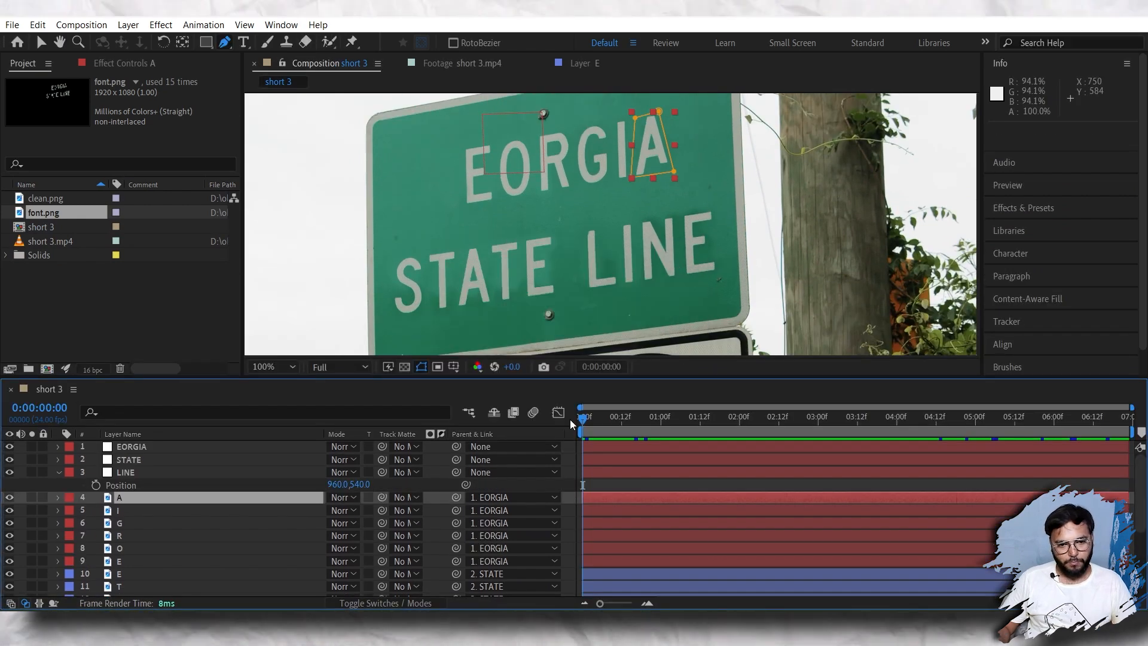
{"action": "left_click_drag", "start_coordinate": [581, 419], "coordinate": [576, 465]}
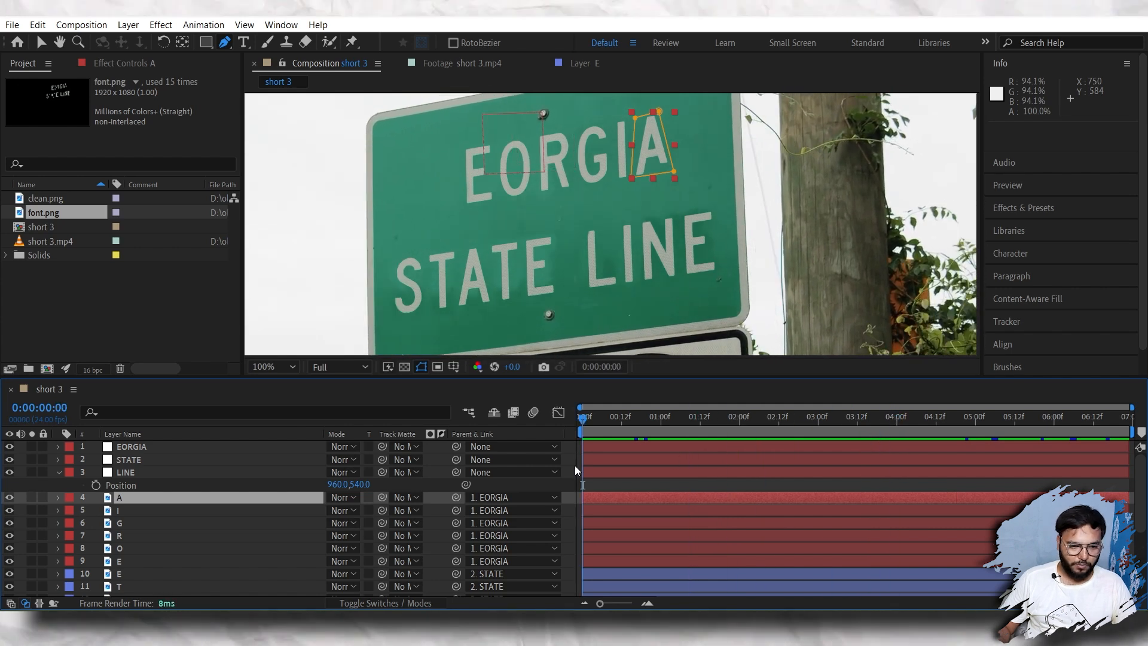
{"action": "left_click", "coordinate": [128, 473]}
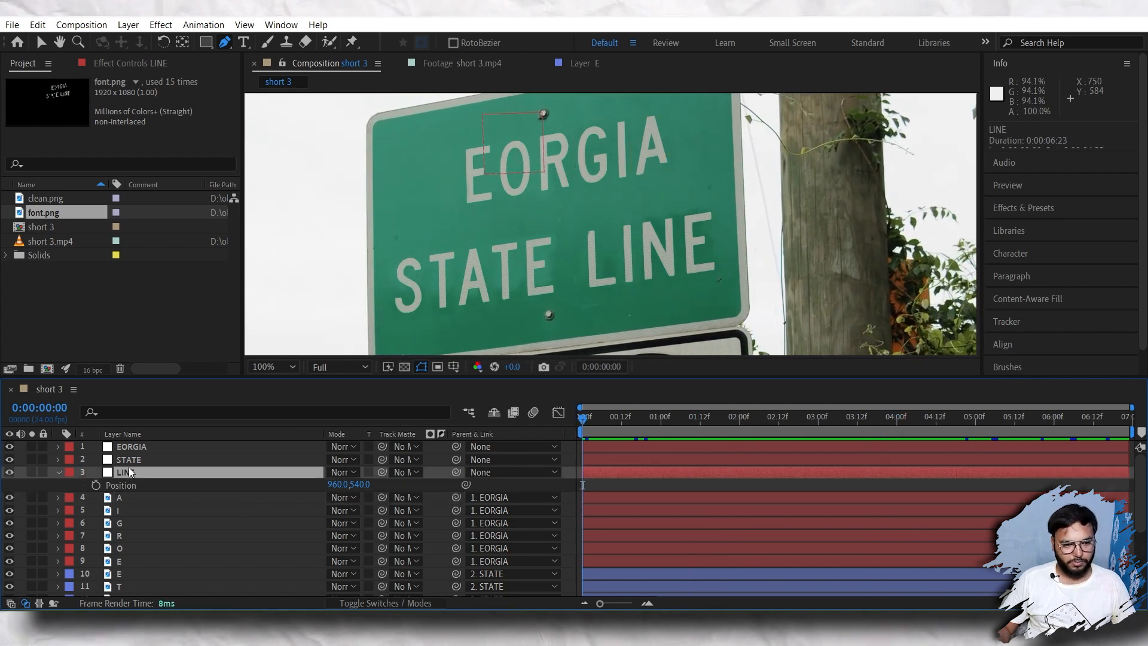
{"action": "left_click", "coordinate": [129, 460], "text": "shift"}
{"action": "left_click", "coordinate": [133, 438]}
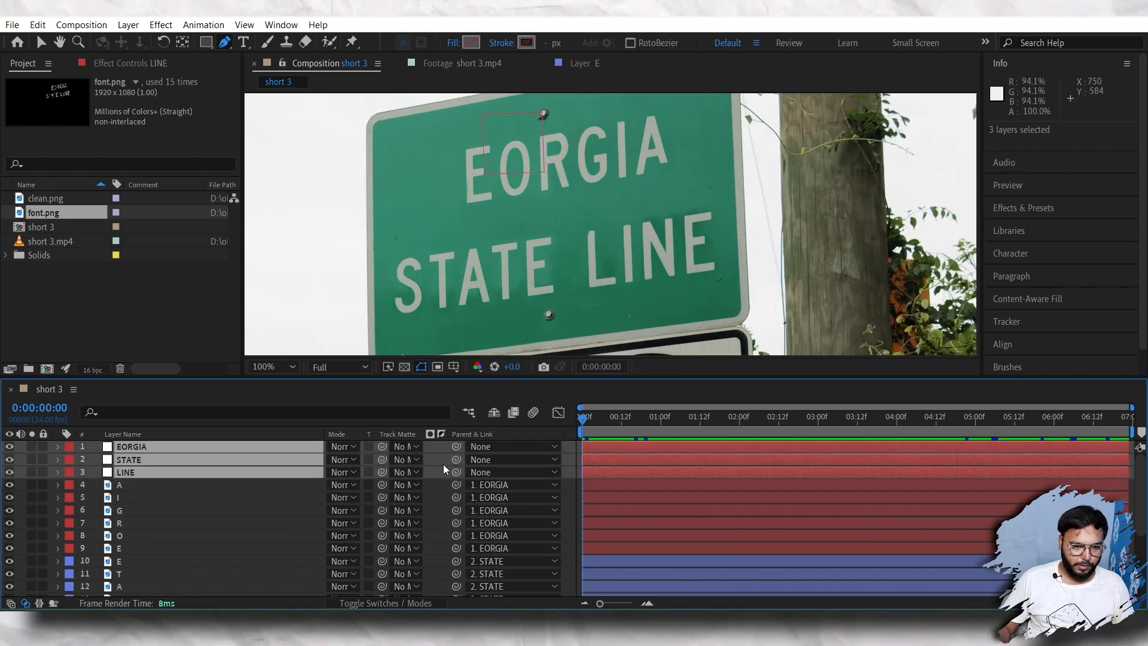
{"action": "left_click_drag", "start_coordinate": [457, 461], "coordinate": [137, 589]}
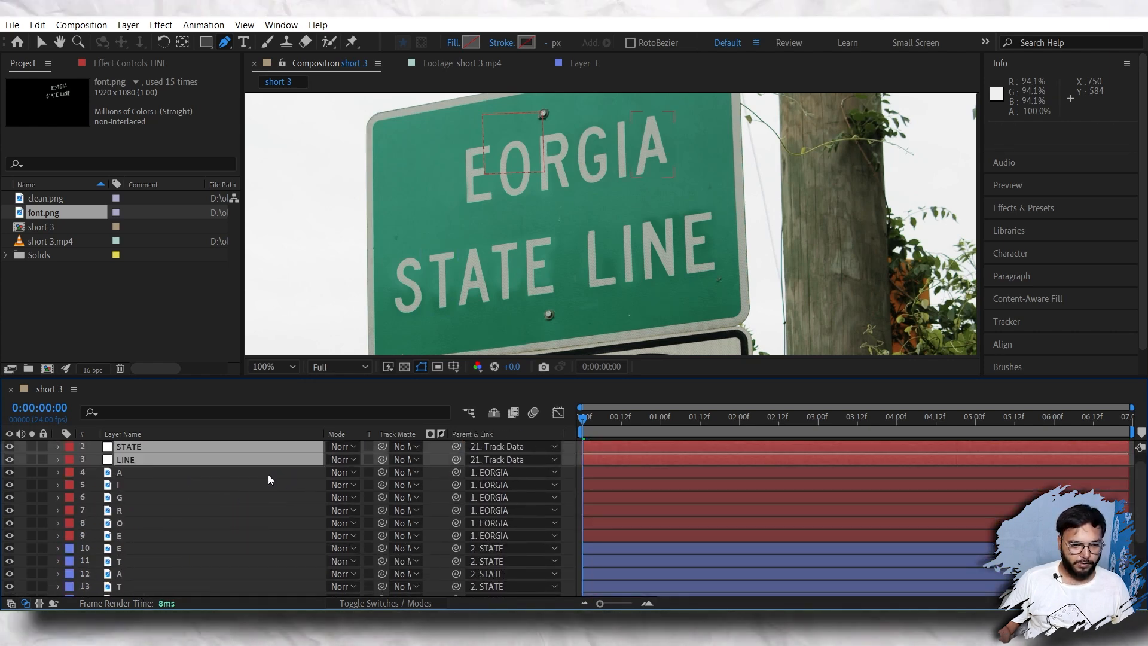
Step: Scrub the timeline between 0 and about 3 seconds to check how the parented lettering follows the sign
{"action": "scroll", "coordinate": [287, 472], "scroll_direction": "up", "scroll_amount": 1}
{"action": "left_click_drag", "start_coordinate": [587, 418], "coordinate": [632, 418]}
{"action": "left_click_drag", "start_coordinate": [612, 458], "coordinate": [610, 458]}
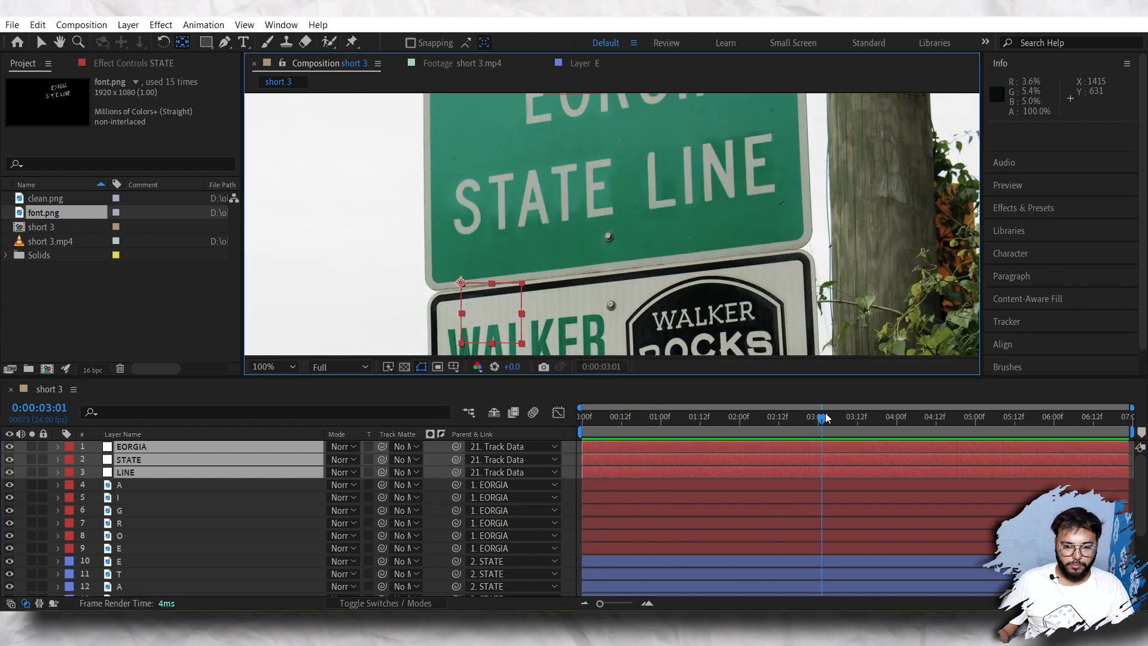
{"action": "left_click_drag", "start_coordinate": [823, 418], "coordinate": [807, 418]}
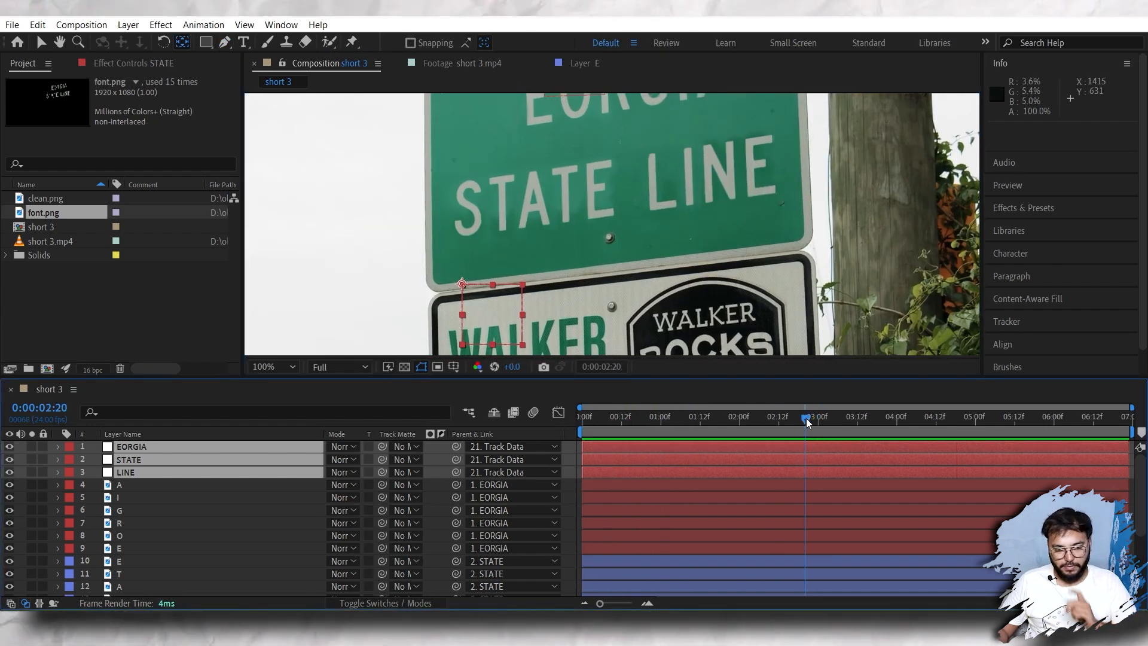
Step: Try rotating the EORGIA null at 0:00:02:20 through its Rotation value to test its pivot
{"action": "key", "text": "h"}
{"action": "left_click_drag", "start_coordinate": [605, 238], "coordinate": [592, 302]}
{"action": "key", "text": "v"}
{"action": "left_click", "coordinate": [157, 510]}
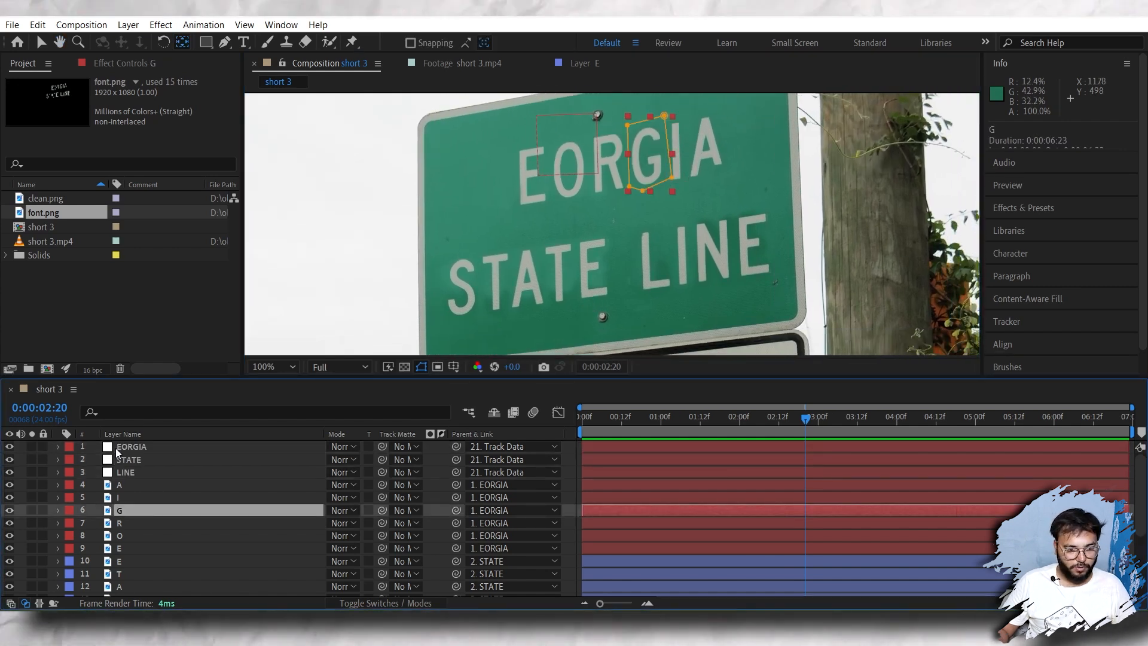
{"action": "left_click", "coordinate": [121, 447]}
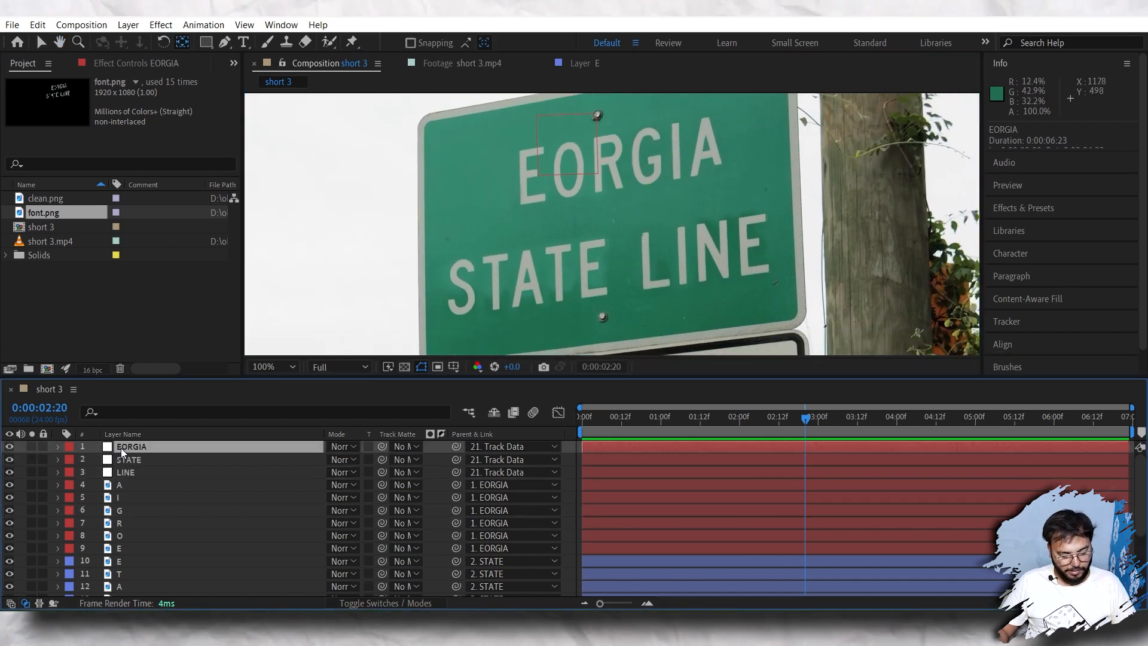
{"action": "key", "text": "r"}
{"action": "mouse_move", "coordinate": [344, 459]}
{"action": "left_mouse_down"}
{"action": "mouse_move", "coordinate": [383, 459]}
{"action": "mouse_move", "coordinate": [335, 460]}
{"action": "mouse_move", "coordinate": [350, 461]}
{"action": "left_mouse_up"}
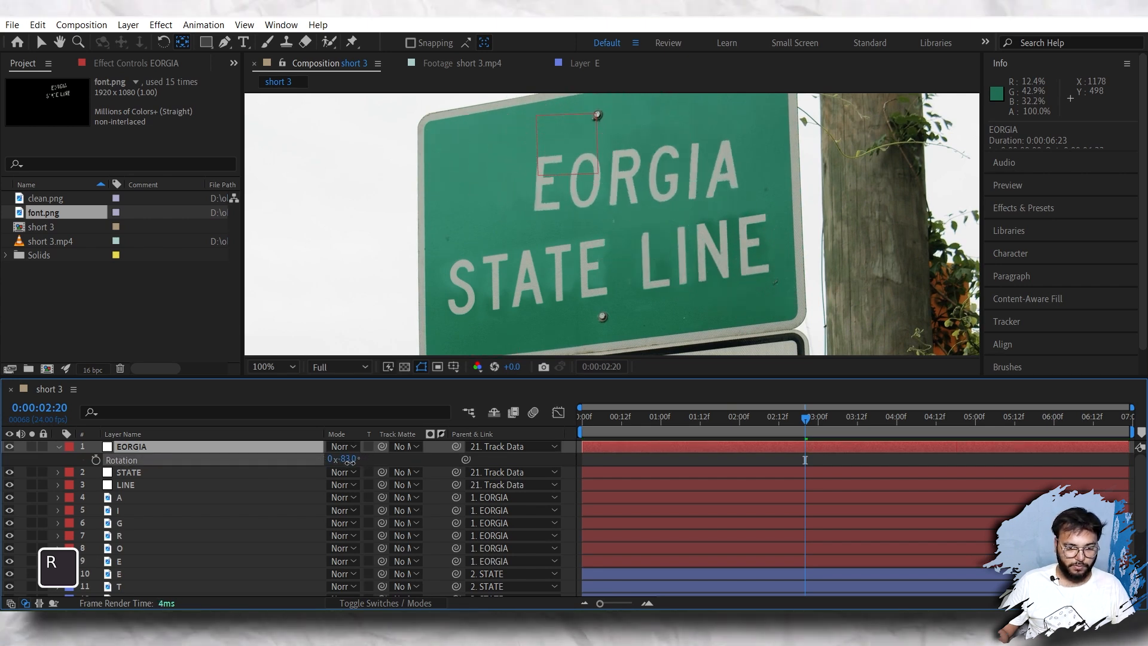
{"action": "left_click_drag", "start_coordinate": [497, 287], "coordinate": [481, 161]}
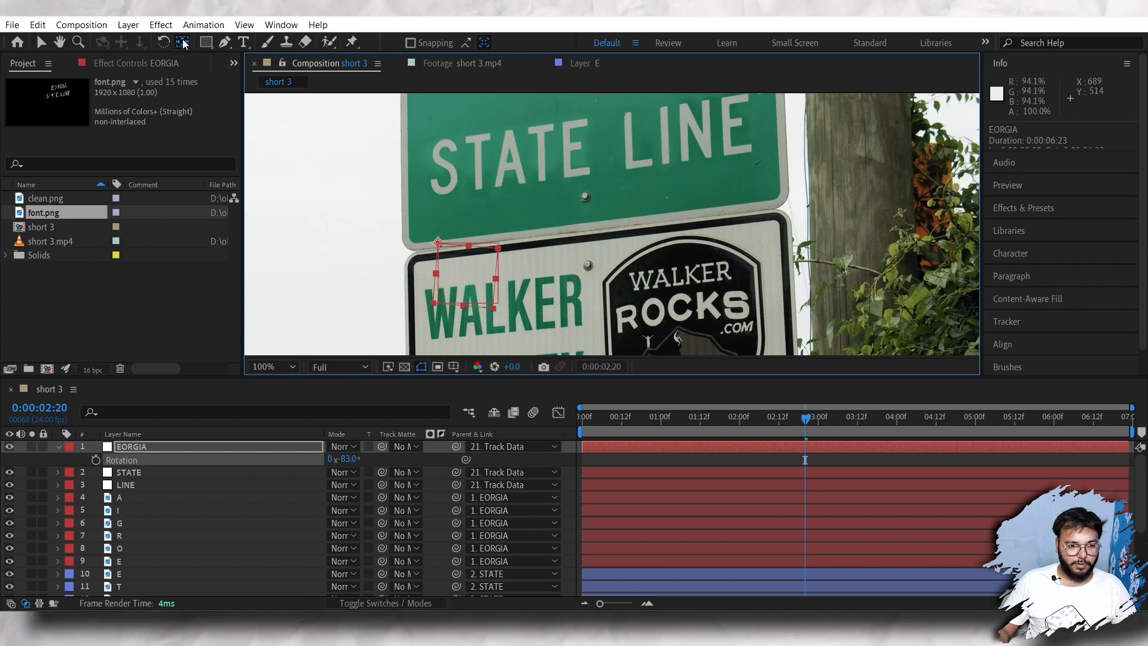
Step: Move the anchor points of the EORGIA, STATE and LINE nulls to the centre of their respective words on the sign
{"action": "scroll", "coordinate": [393, 257], "scroll_direction": "up", "scroll_amount": 2}
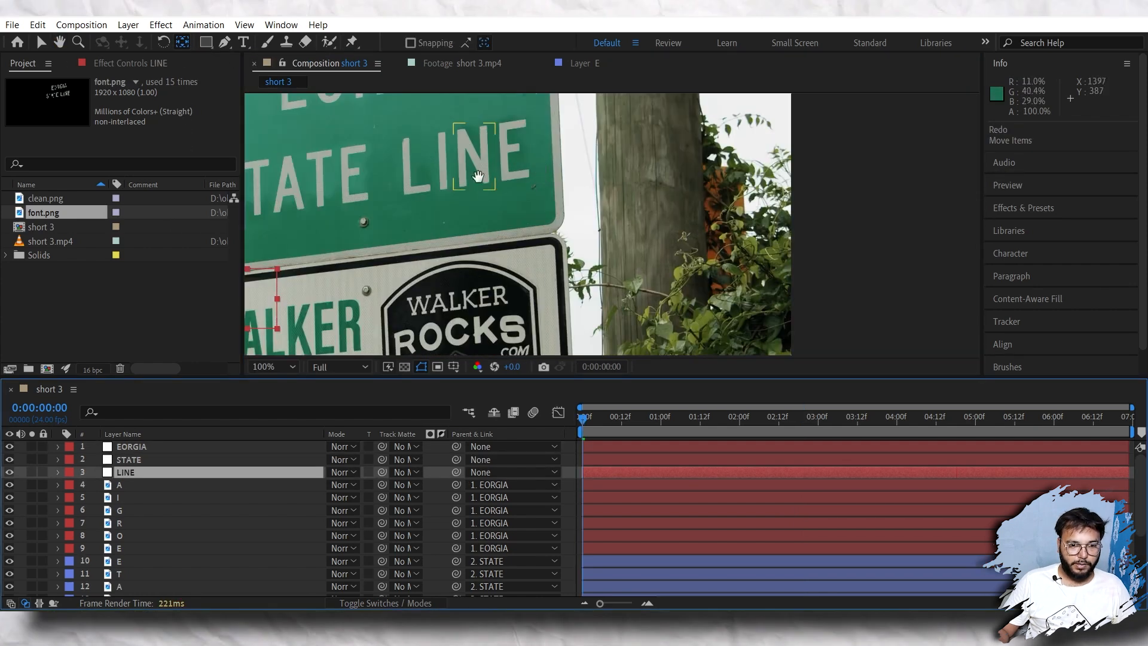
{"action": "left_click_drag", "start_coordinate": [479, 176], "coordinate": [643, 276]}
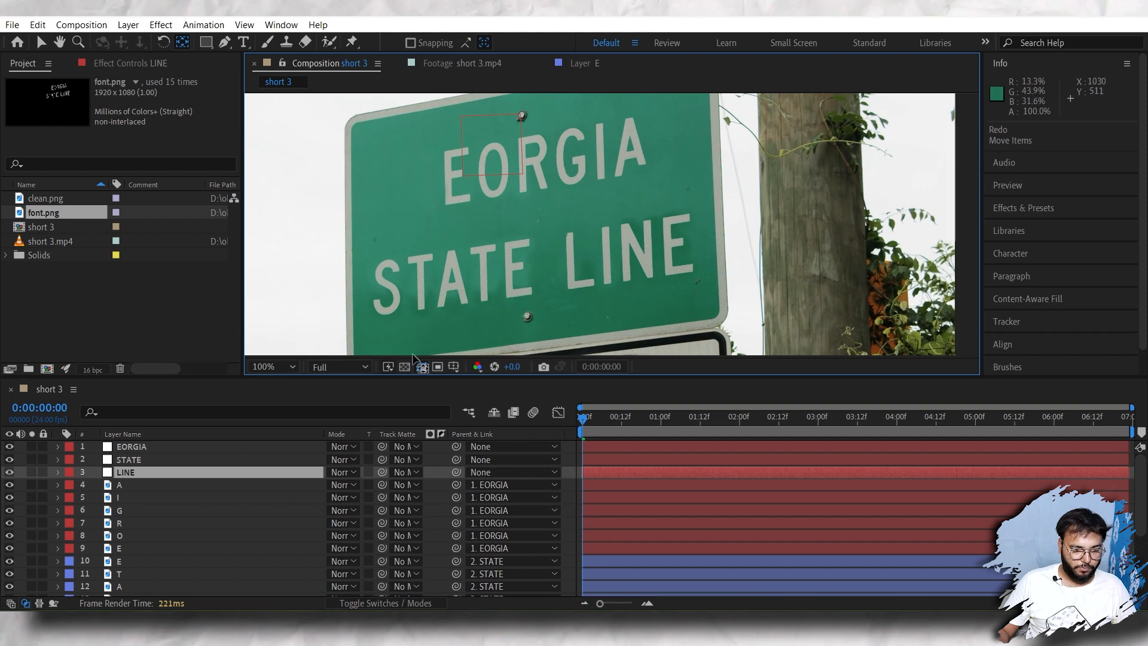
{"action": "left_click", "coordinate": [138, 447]}
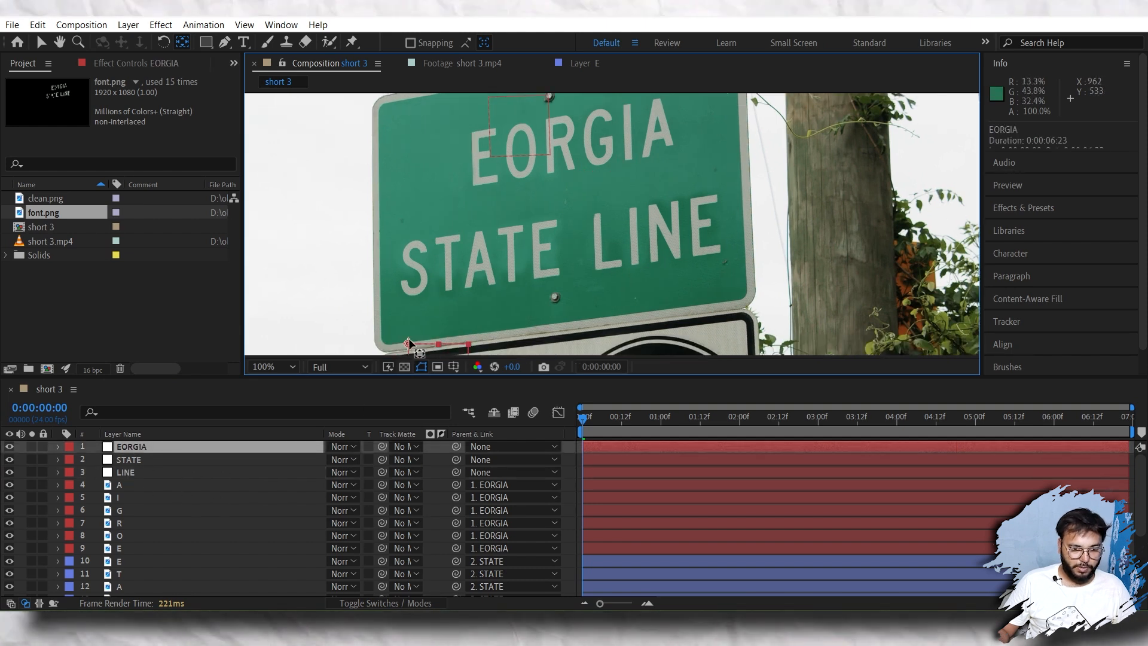
{"action": "left_click_drag", "start_coordinate": [410, 345], "coordinate": [552, 151]}
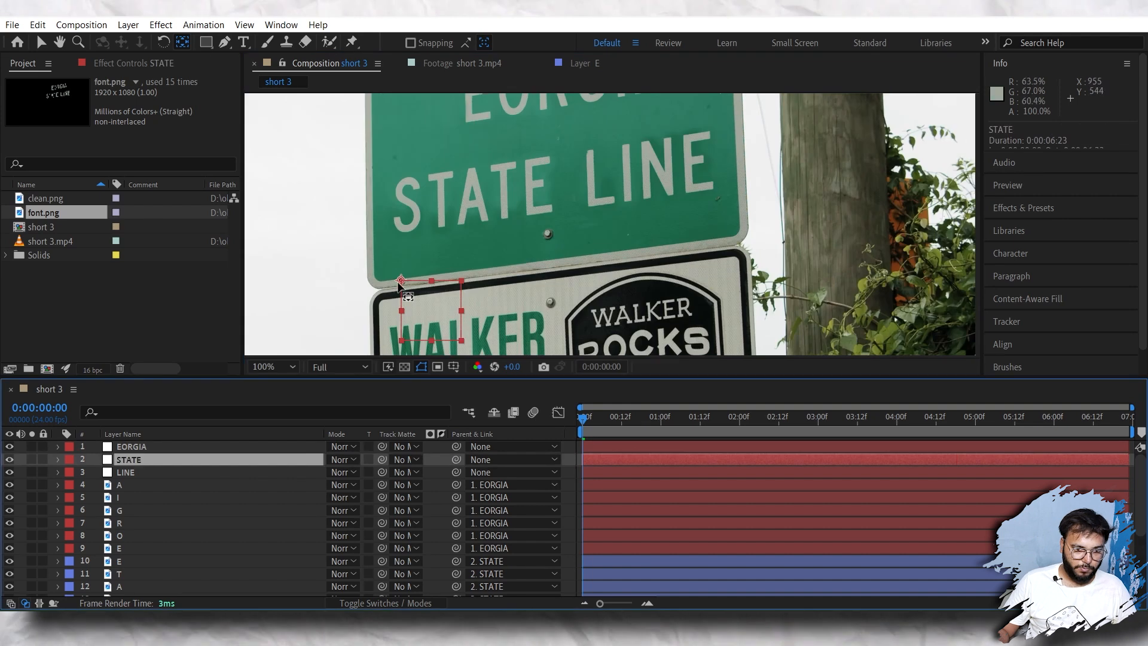
{"action": "left_click_drag", "start_coordinate": [400, 281], "coordinate": [469, 199]}
{"action": "key", "text": "ctrl+Down"}
{"action": "left_click_drag", "start_coordinate": [400, 281], "coordinate": [662, 175]}
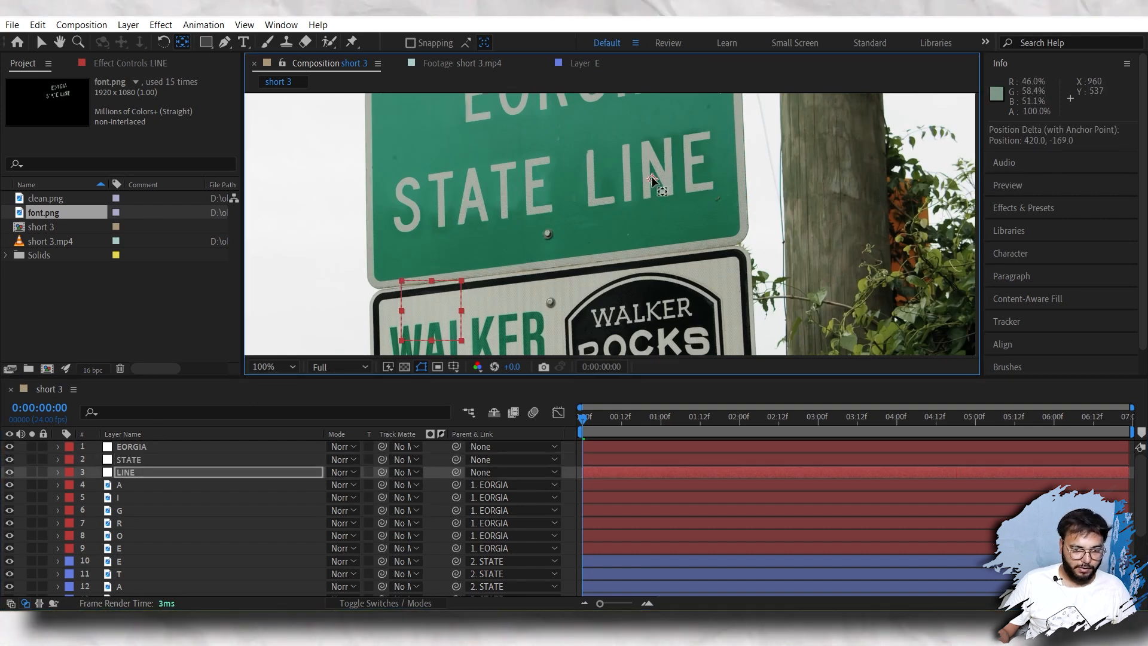
Step: Try rotating the EORGIA null about its repositioned anchor point through its Rotation value
{"action": "left_click", "coordinate": [149, 446]}
{"action": "key", "text": "p"}
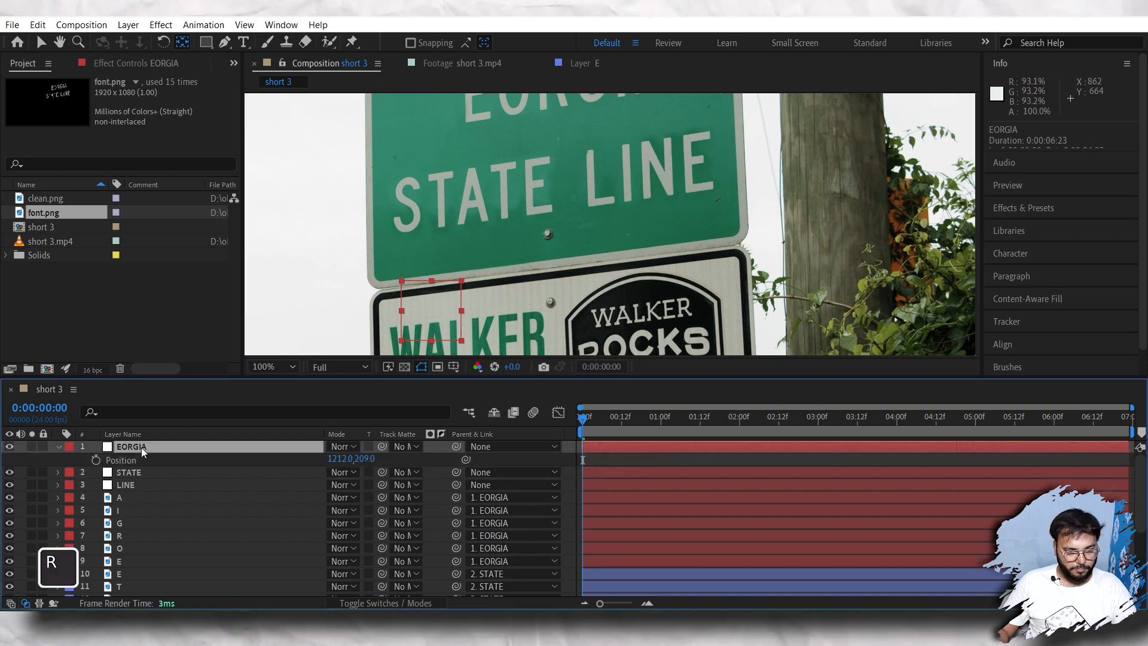
{"action": "key", "text": "r"}
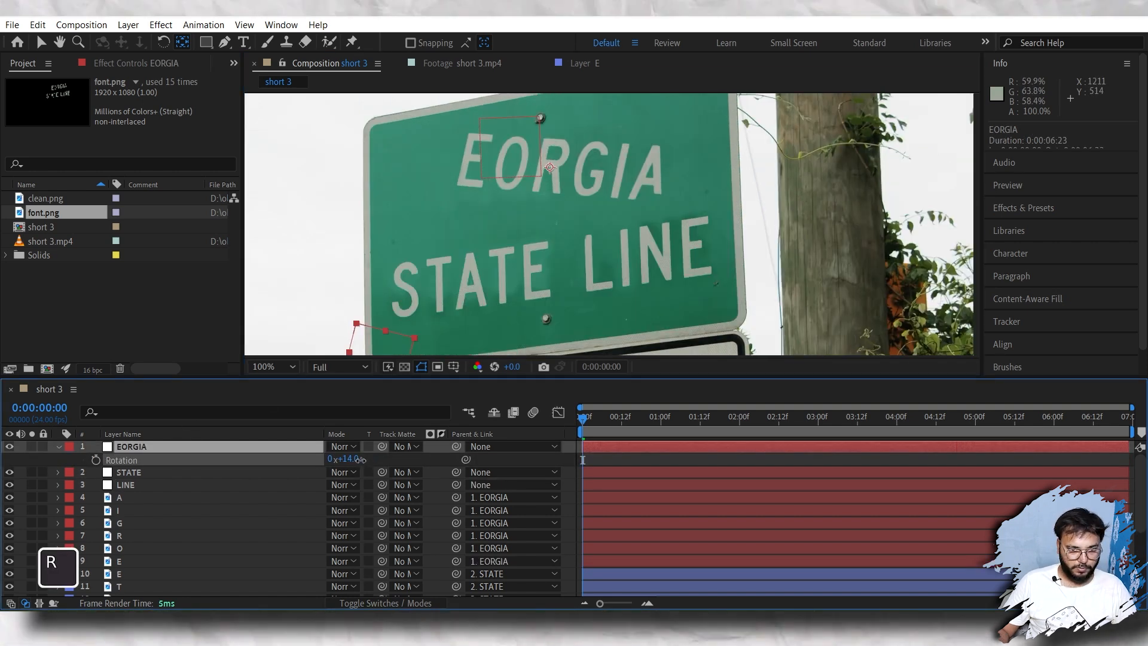
{"action": "left_click_drag", "start_coordinate": [333, 458], "coordinate": [339, 456]}
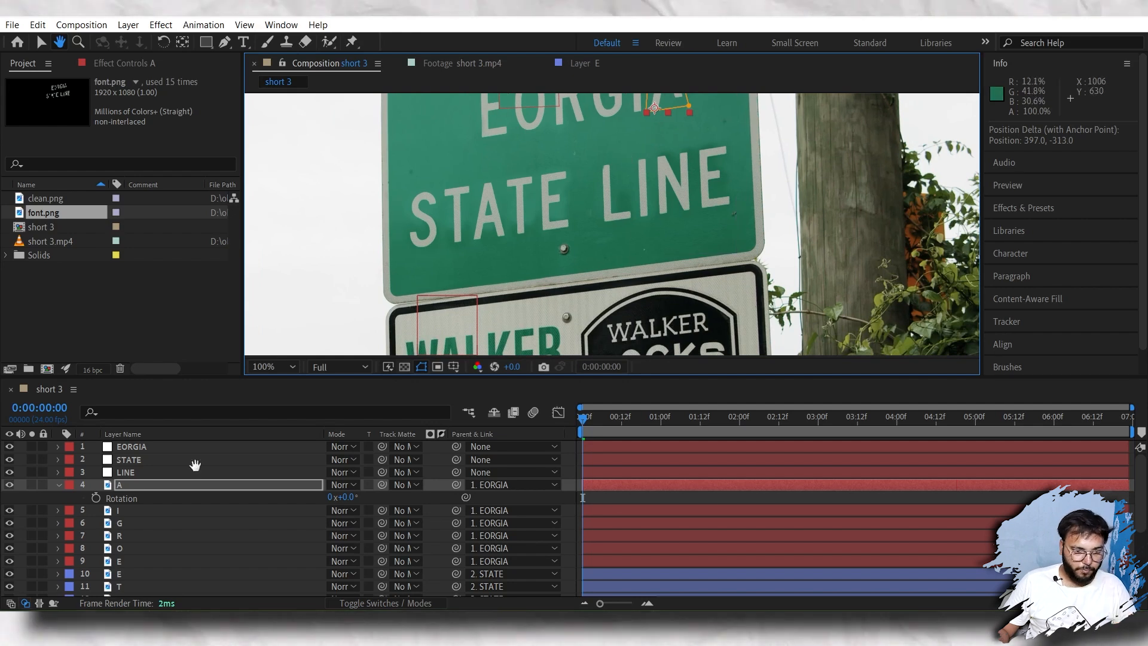
Step: Collapse layer A's properties and move the anchor points of the remaining EORGIA letter layers to the base of each letter
{"action": "left_click", "coordinate": [182, 42]}
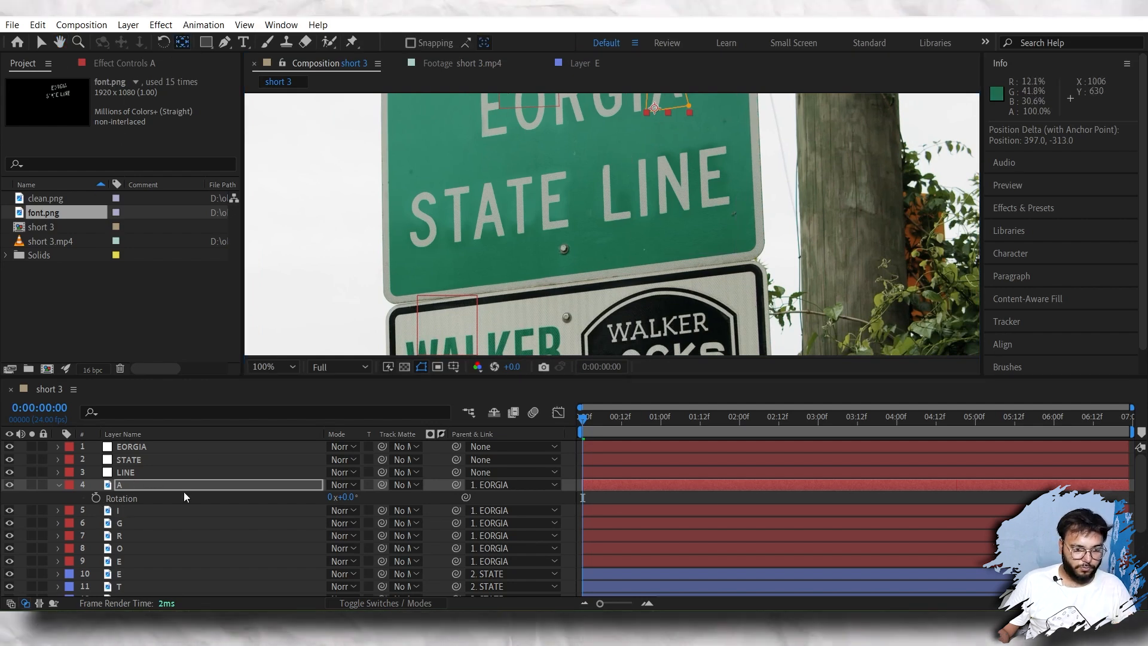
{"action": "left_click_drag", "start_coordinate": [563, 172], "coordinate": [546, 256]}
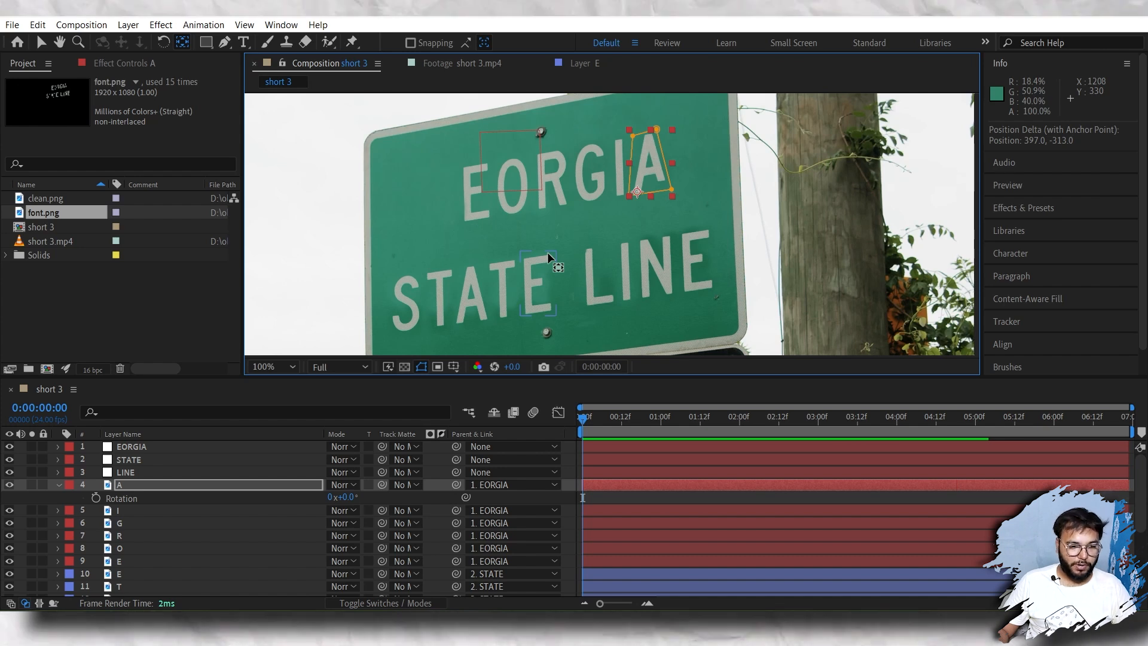
{"action": "left_click", "coordinate": [58, 485]}
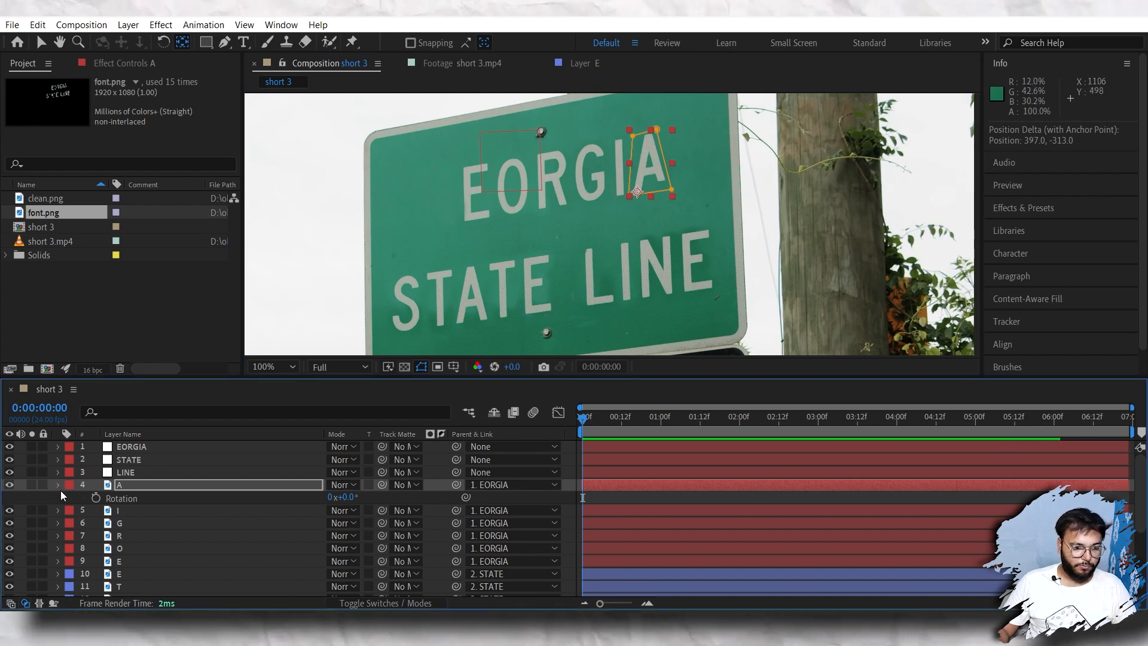
{"action": "left_click", "coordinate": [128, 497]}
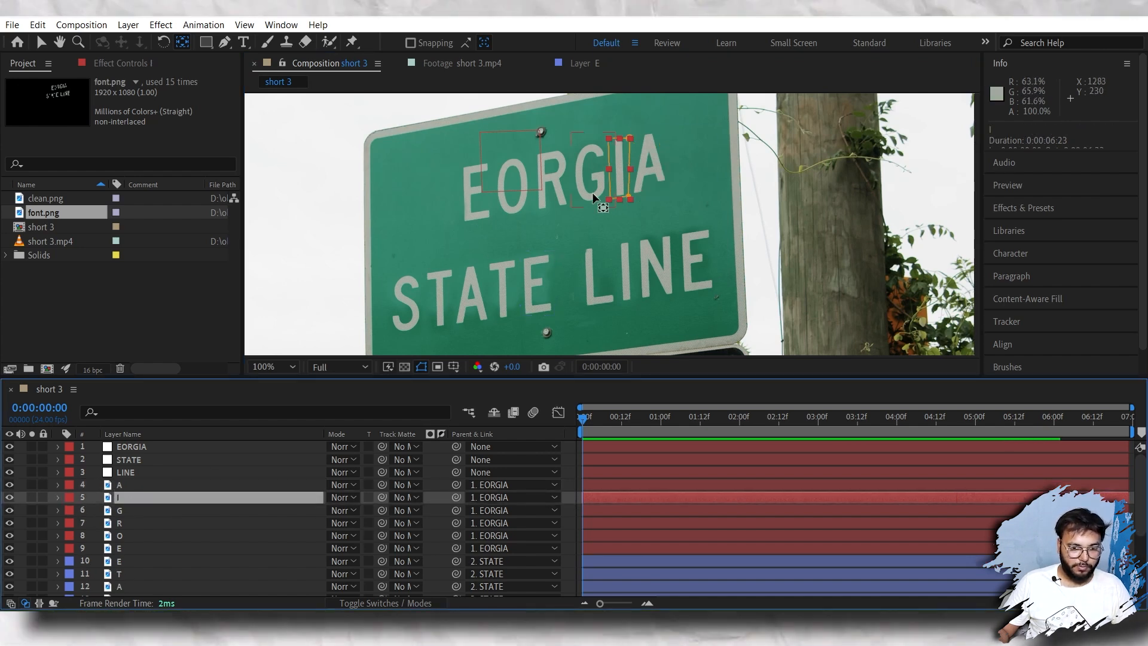
{"action": "left_click_drag", "start_coordinate": [517, 288], "coordinate": [526, 232]}
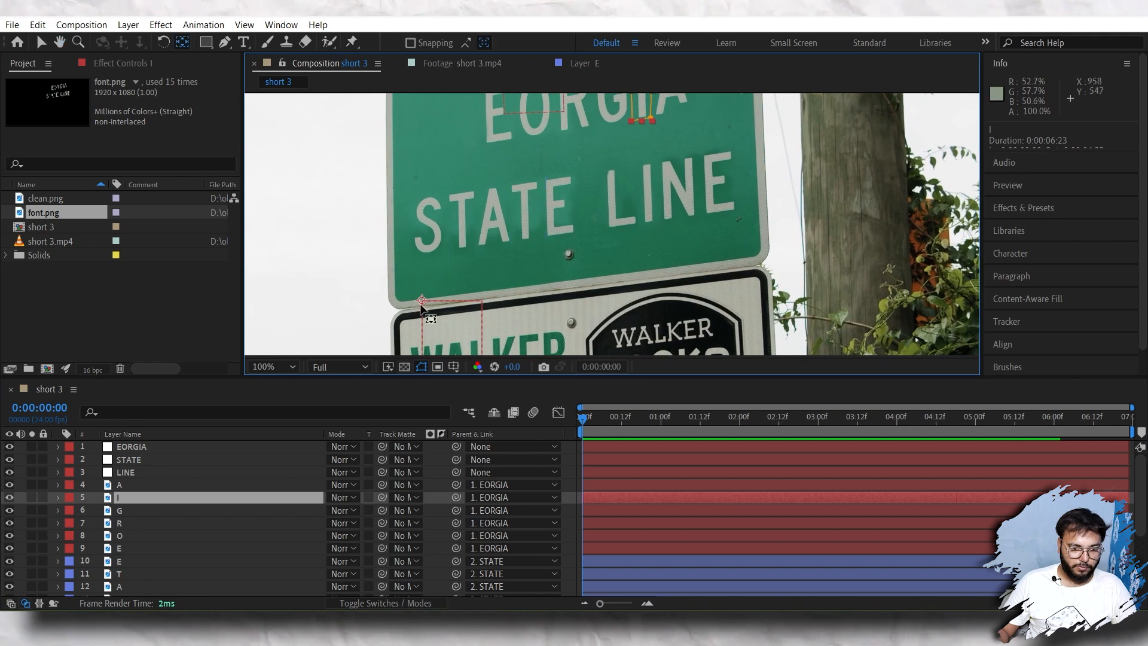
{"action": "left_click_drag", "start_coordinate": [425, 304], "coordinate": [500, 245]}
{"action": "left_click_drag", "start_coordinate": [644, 120], "coordinate": [575, 224]}
{"action": "left_click", "coordinate": [120, 523]}
{"action": "left_click_drag", "start_coordinate": [463, 277], "coordinate": [454, 169]}
{"action": "left_click", "coordinate": [119, 549]}
{"action": "left_click_drag", "start_coordinate": [361, 219], "coordinate": [325, 236]}
Step: Move the anchor points of the STATE and LINE letter layers to each letter's base, then return to the Selection tool
{"action": "scroll", "coordinate": [120, 538], "scroll_direction": "down", "scroll_amount": 3}
{"action": "left_click", "coordinate": [119, 462]}
{"action": "left_click_drag", "start_coordinate": [326, 305], "coordinate": [431, 239]}
{"action": "left_click", "coordinate": [120, 513]}
{"action": "left_click", "coordinate": [120, 538]}
{"action": "left_click", "coordinate": [120, 551]}
{"action": "scroll", "coordinate": [378, 493], "scroll_direction": "up", "scroll_amount": 3}
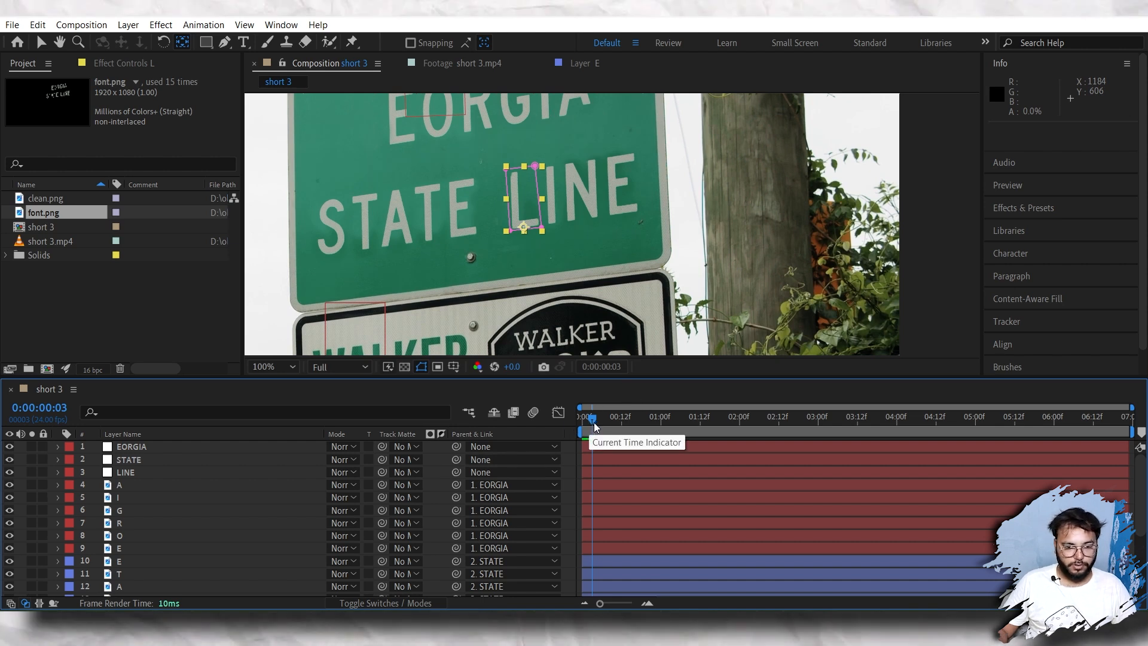
{"action": "left_click_drag", "start_coordinate": [508, 209], "coordinate": [586, 282]}
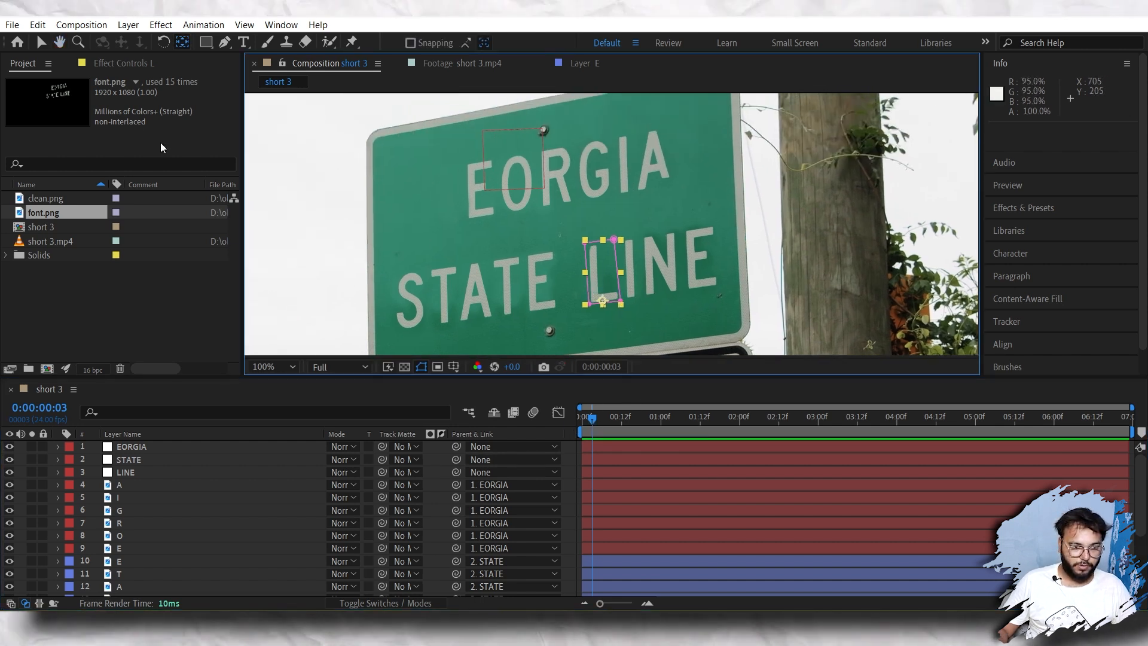
{"action": "key", "text": "v"}
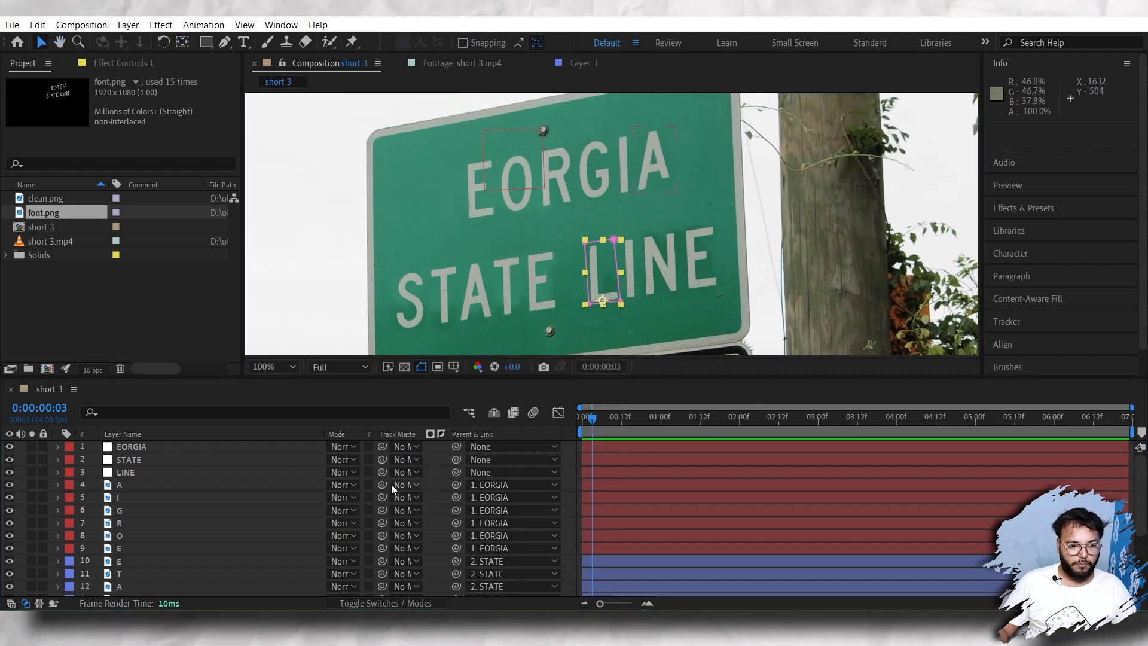
Step: Start Position keyframes at 0:00:00:00 on the EORGIA, STATE and LINE nulls and parent all three to Track Data
{"action": "left_click", "coordinate": [138, 446]}
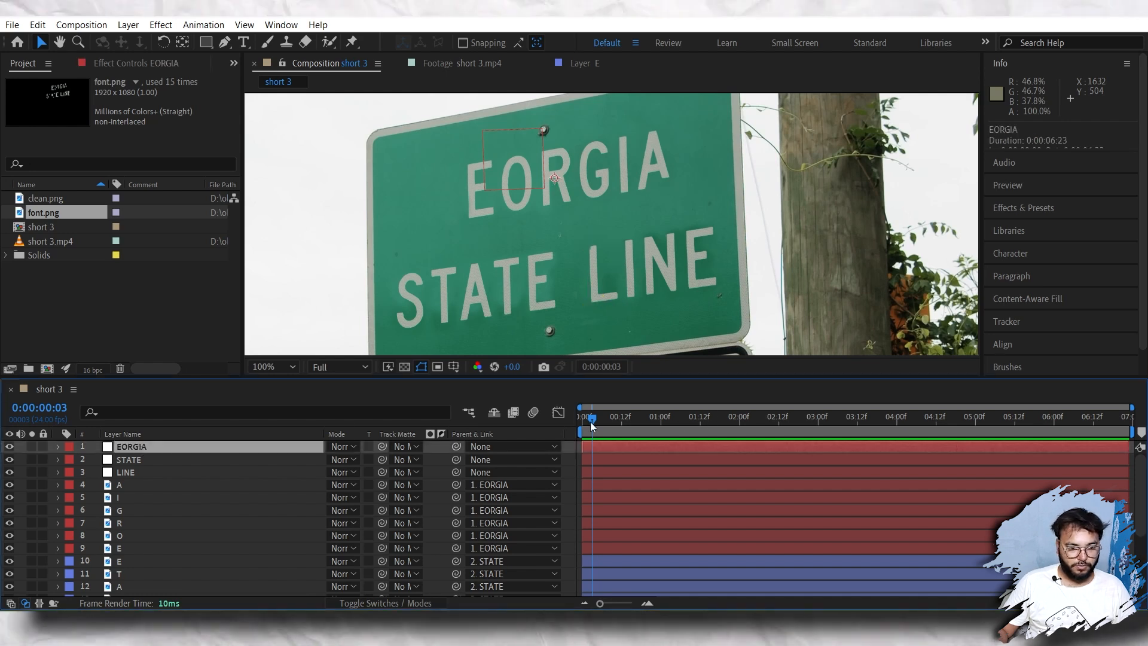
{"action": "left_click_drag", "start_coordinate": [591, 424], "coordinate": [572, 431]}
{"action": "key", "text": "h"}
{"action": "left_click_drag", "start_coordinate": [507, 249], "coordinate": [556, 257]}
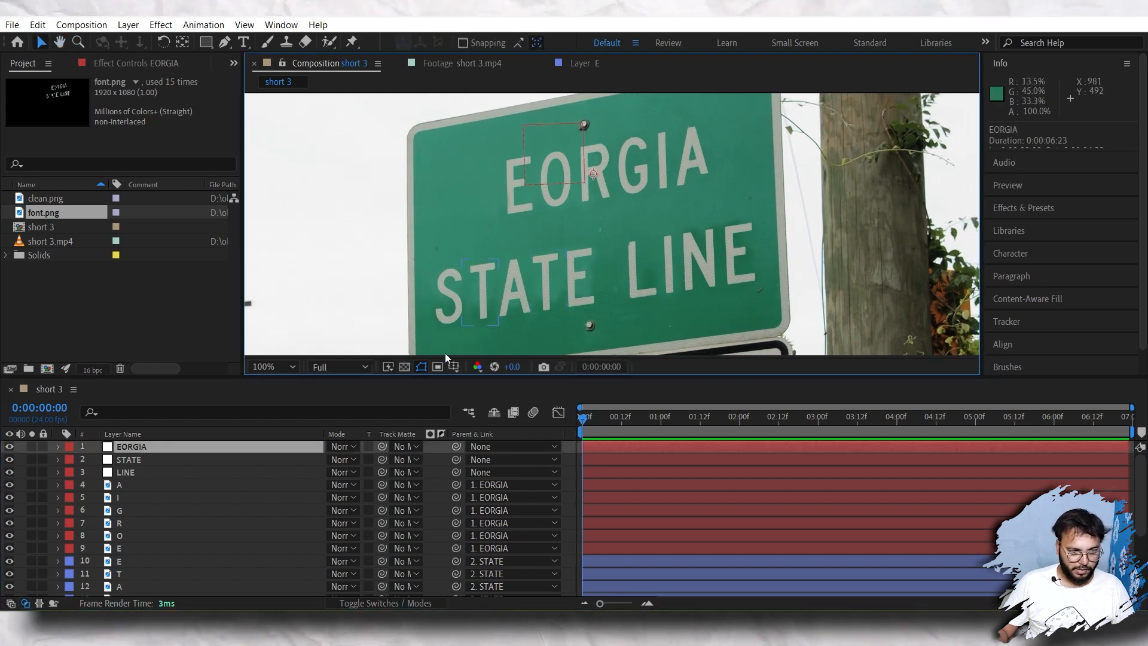
{"action": "left_click", "coordinate": [133, 459], "text": "ctrl"}
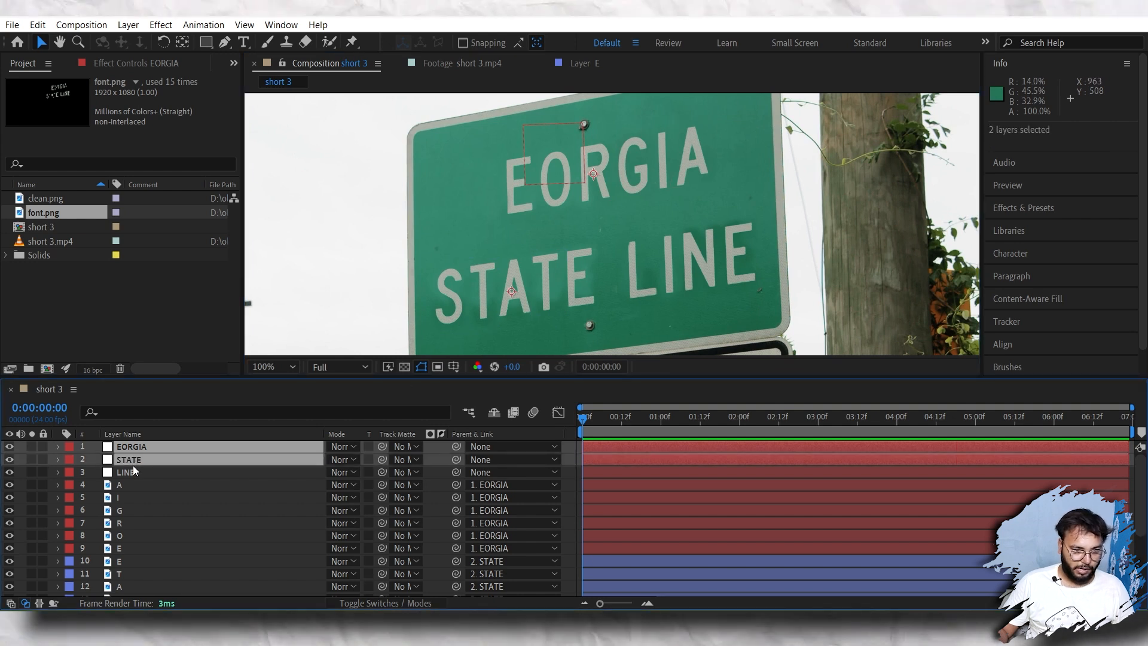
{"action": "left_click", "coordinate": [133, 473], "text": "ctrl"}
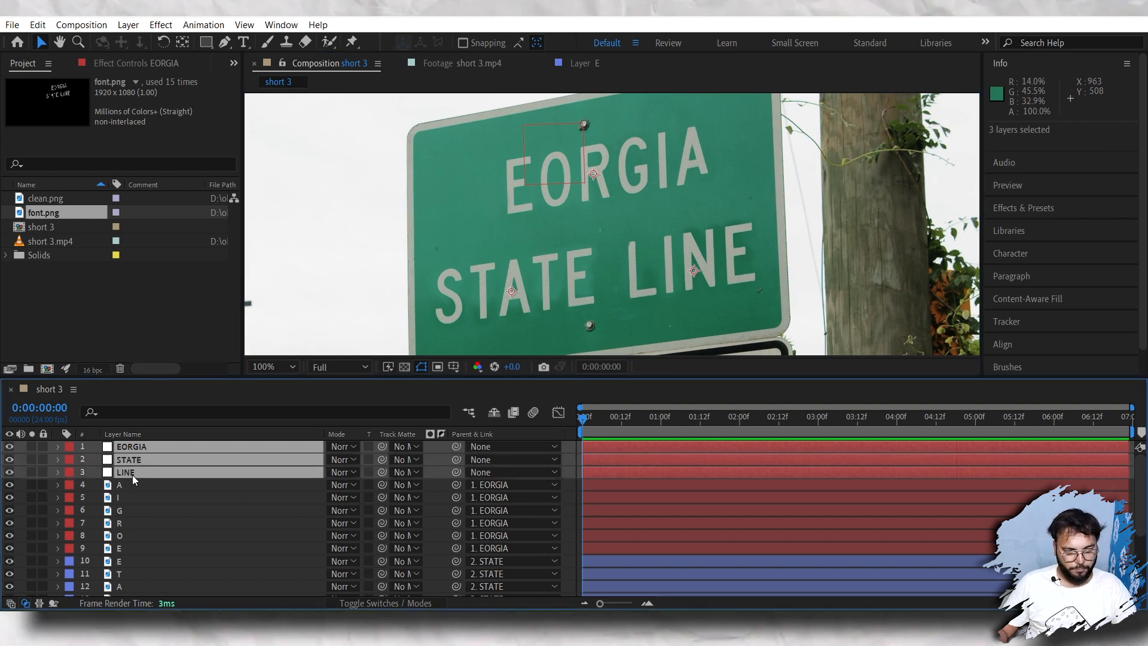
{"action": "key", "text": "p"}
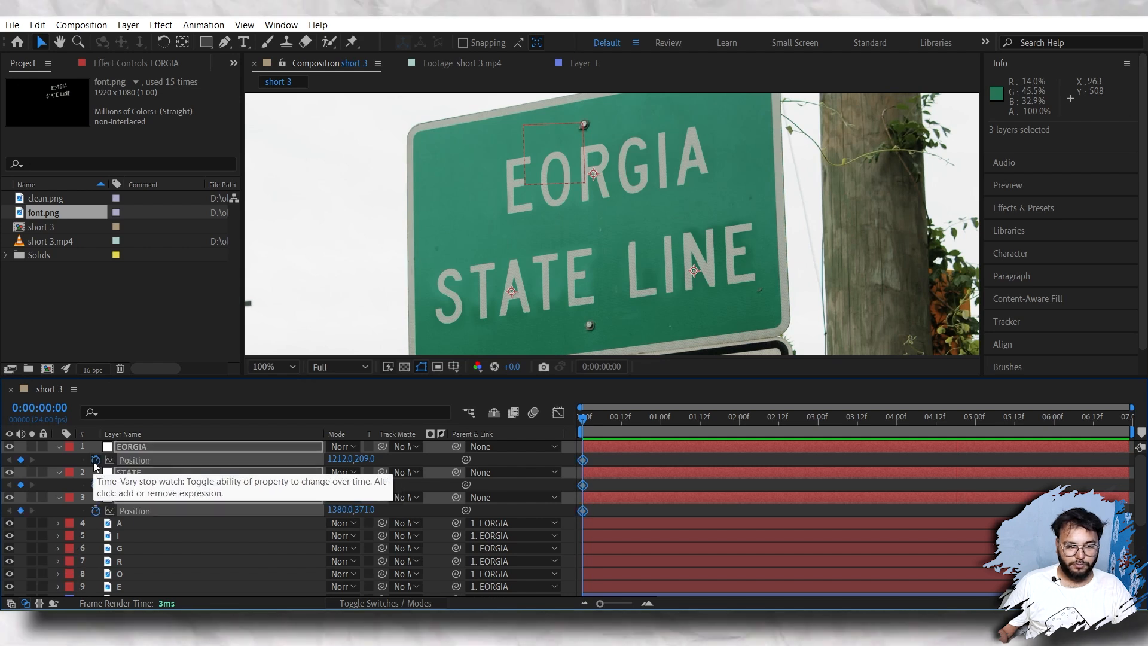
{"action": "left_click", "coordinate": [95, 460]}
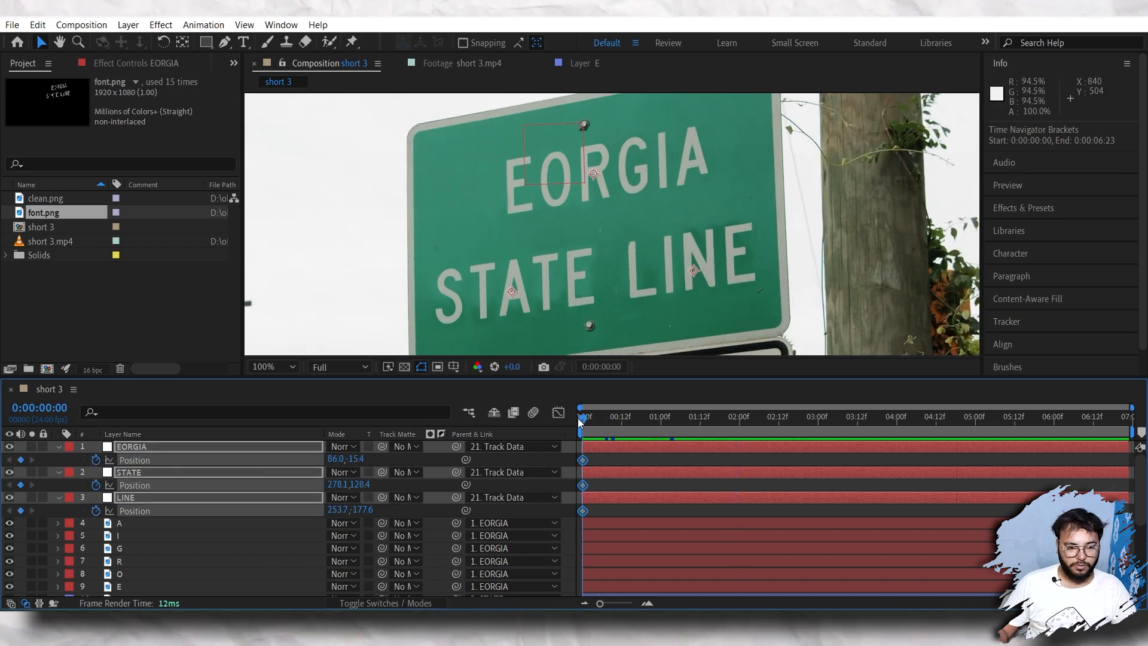
Step: Add Position keyframes at 0:00:03:00 on the STATE and LINE nulls, keeping their current positions
{"action": "left_click_drag", "start_coordinate": [580, 419], "coordinate": [854, 445]}
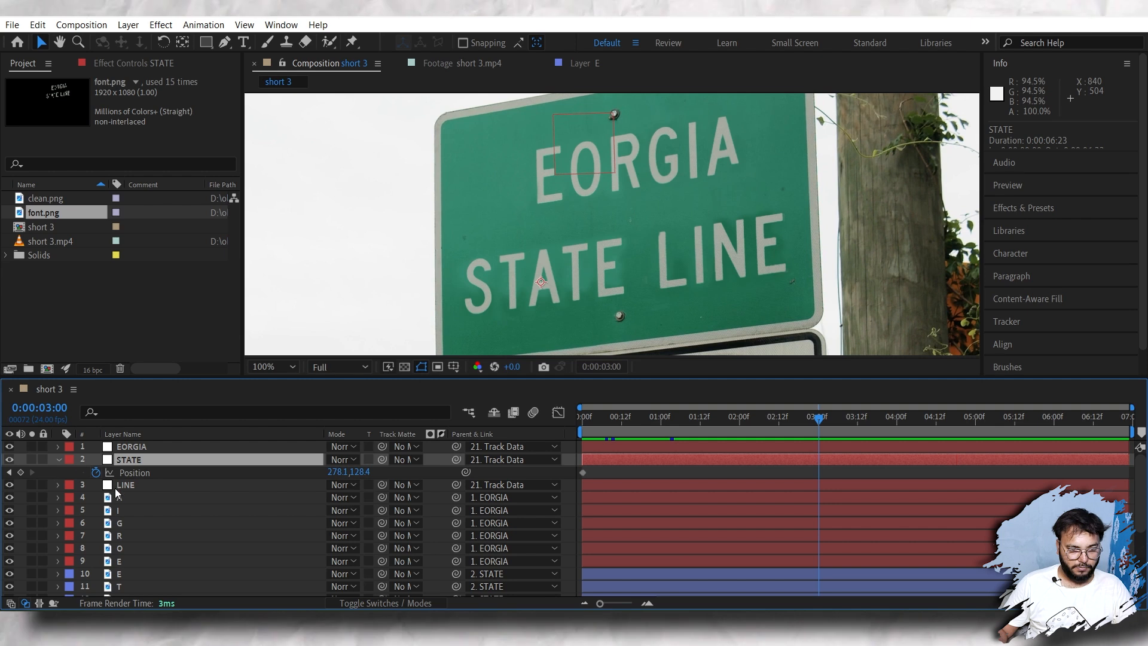
{"action": "left_click", "coordinate": [116, 488]}
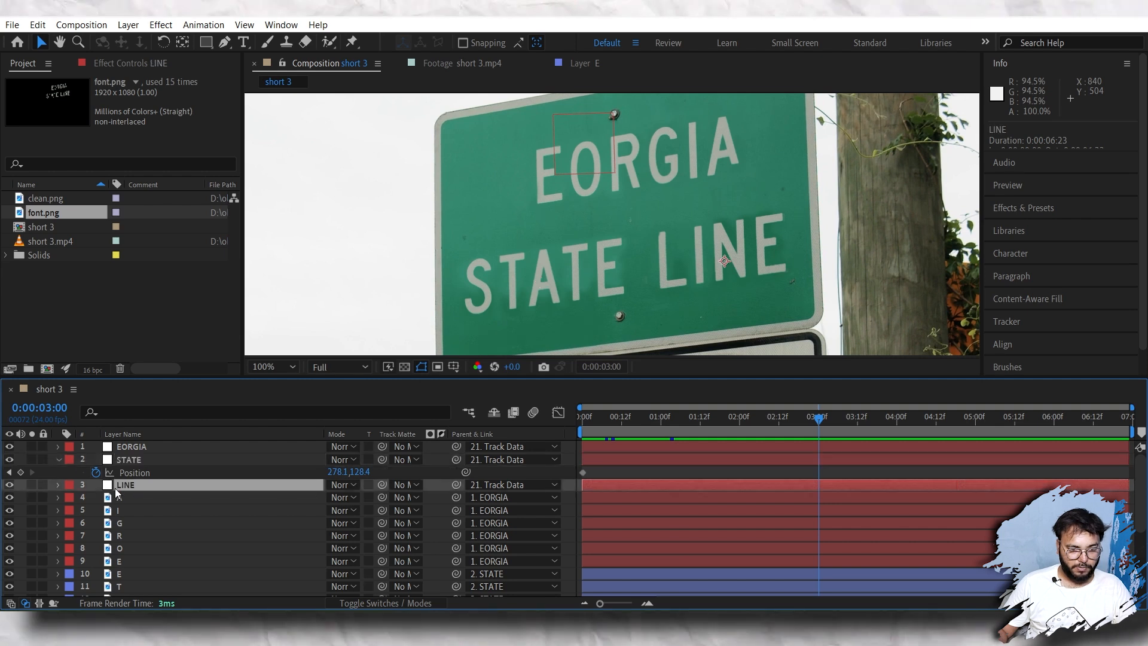
{"action": "key", "text": "p"}
{"action": "key", "text": "ctrl+z"}
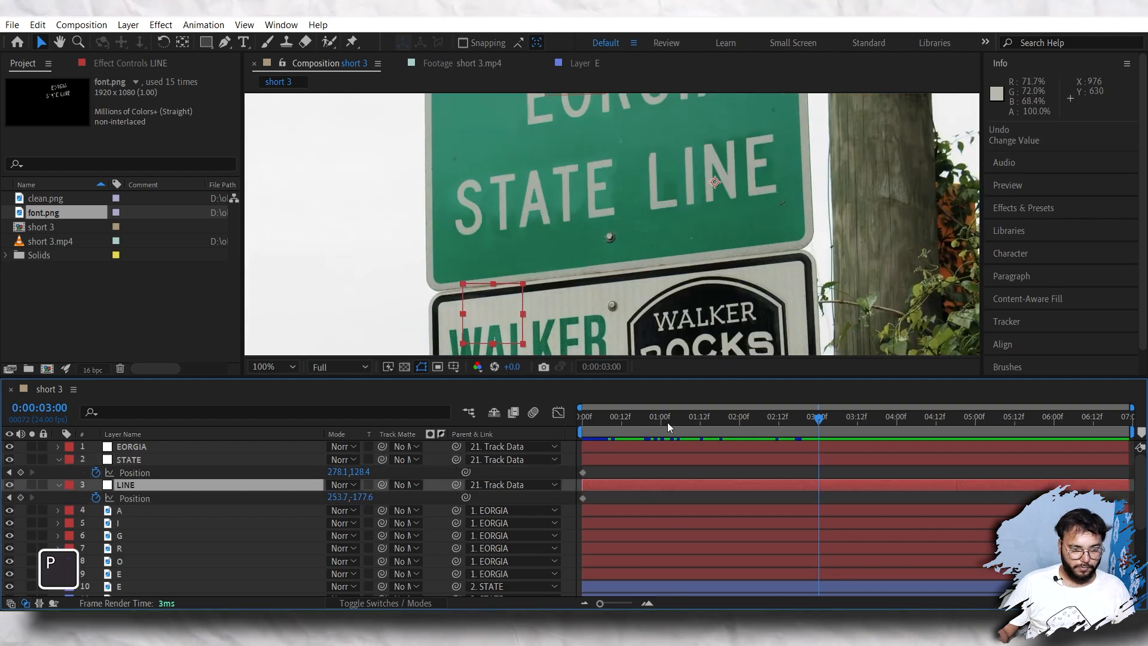
{"action": "left_click", "coordinate": [21, 473]}
{"action": "left_click", "coordinate": [21, 498]}
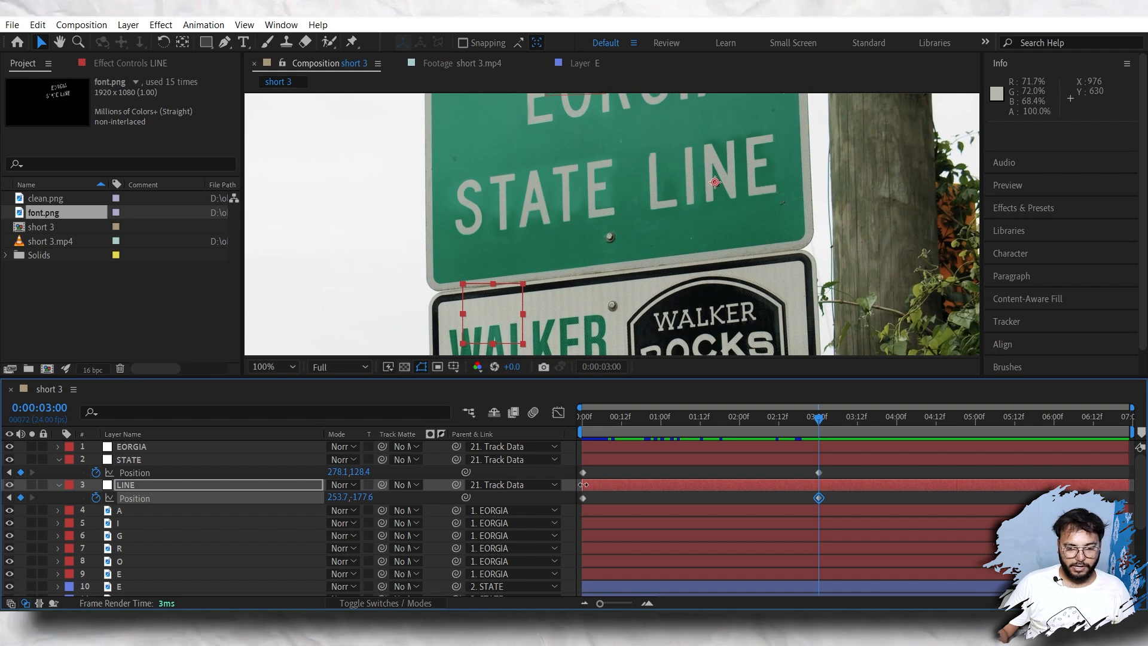
Step: At 0:00:03:10, lower the LINE null to Position X 335.7 and the STATE null to Position X 354.1, and preview the drop
{"action": "left_click_drag", "start_coordinate": [776, 423], "coordinate": [754, 463]}
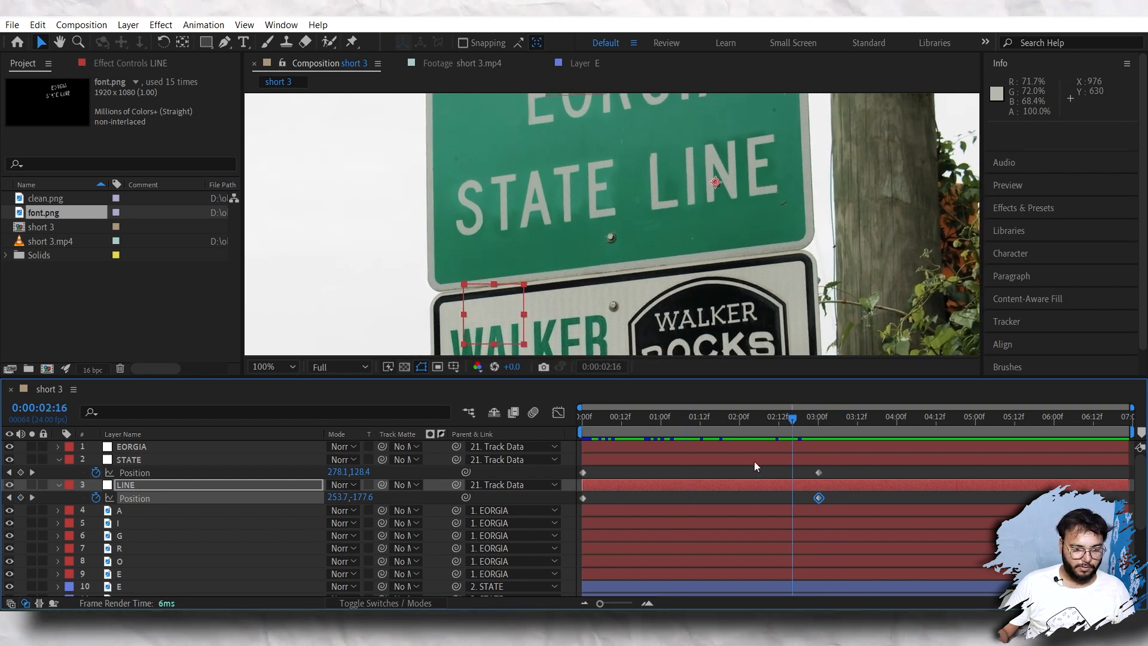
{"action": "left_click", "coordinate": [28, 497]}
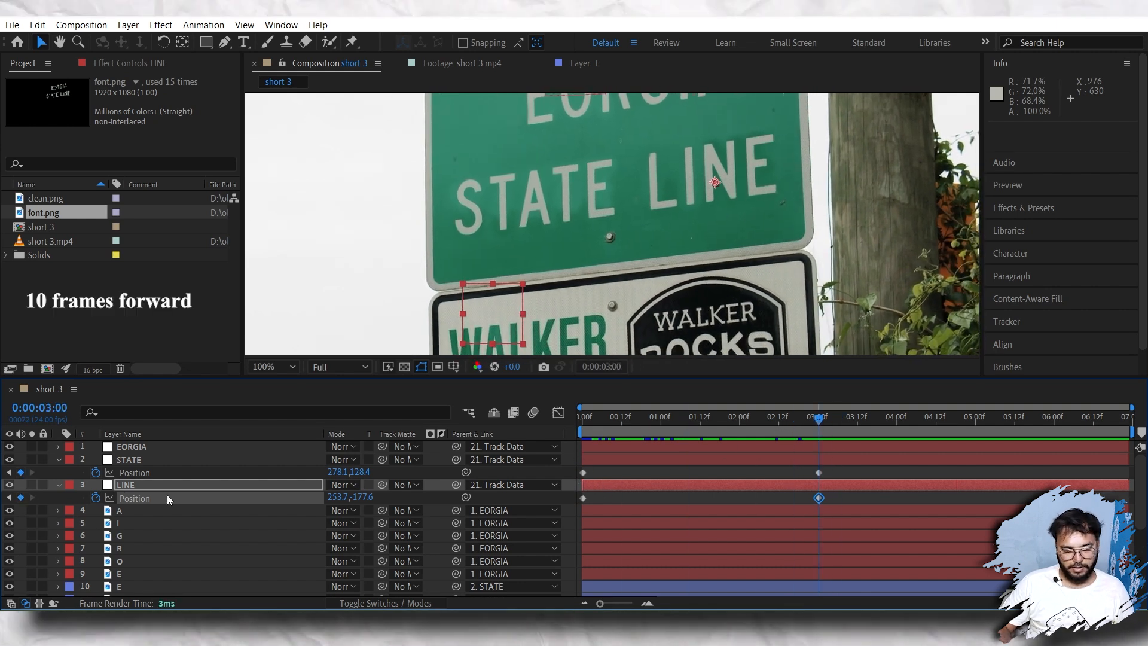
{"action": "key", "text": "shift+Page_Down"}
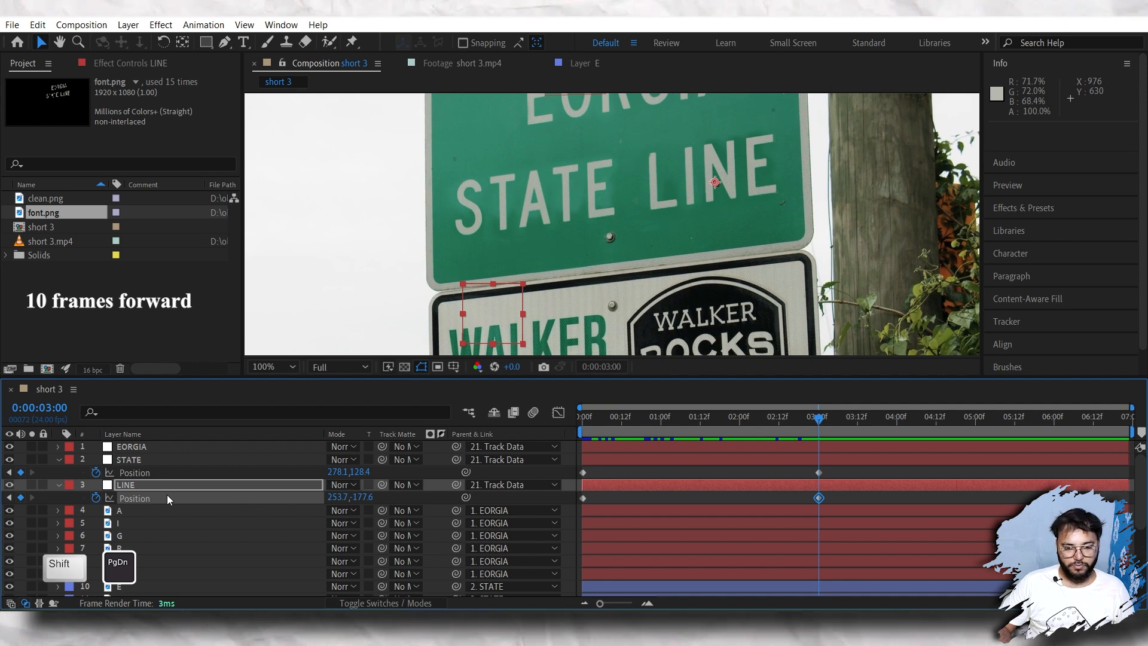
{"action": "key", "text": "shift+Page_Down"}
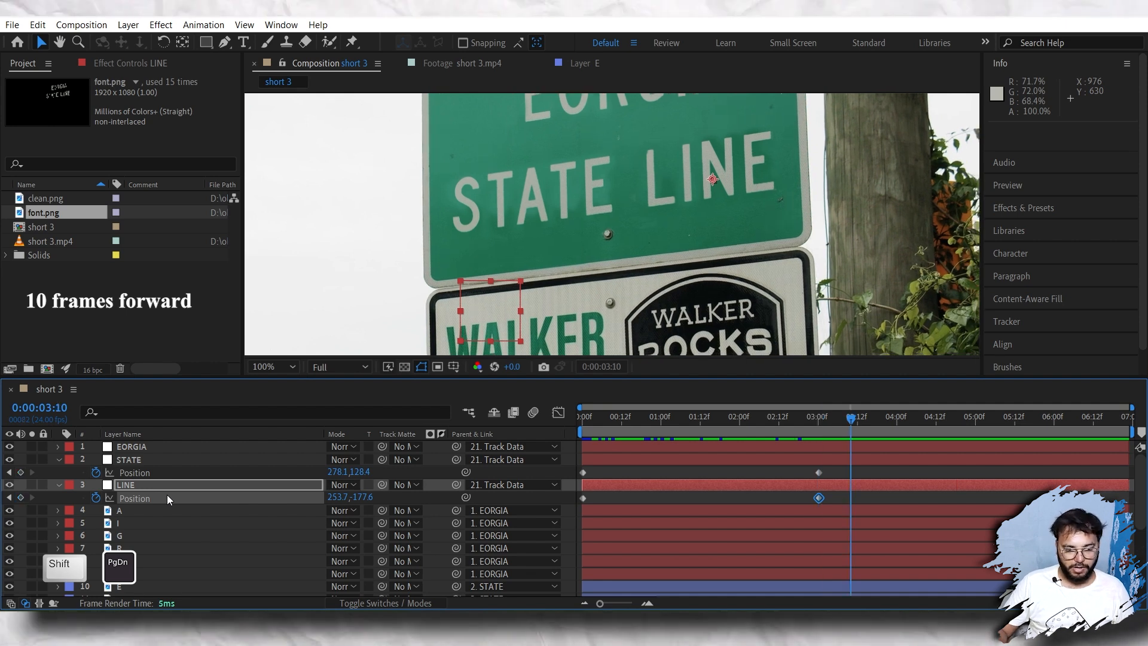
{"action": "left_click", "coordinate": [147, 484]}
{"action": "left_click_drag", "start_coordinate": [338, 497], "coordinate": [380, 491]}
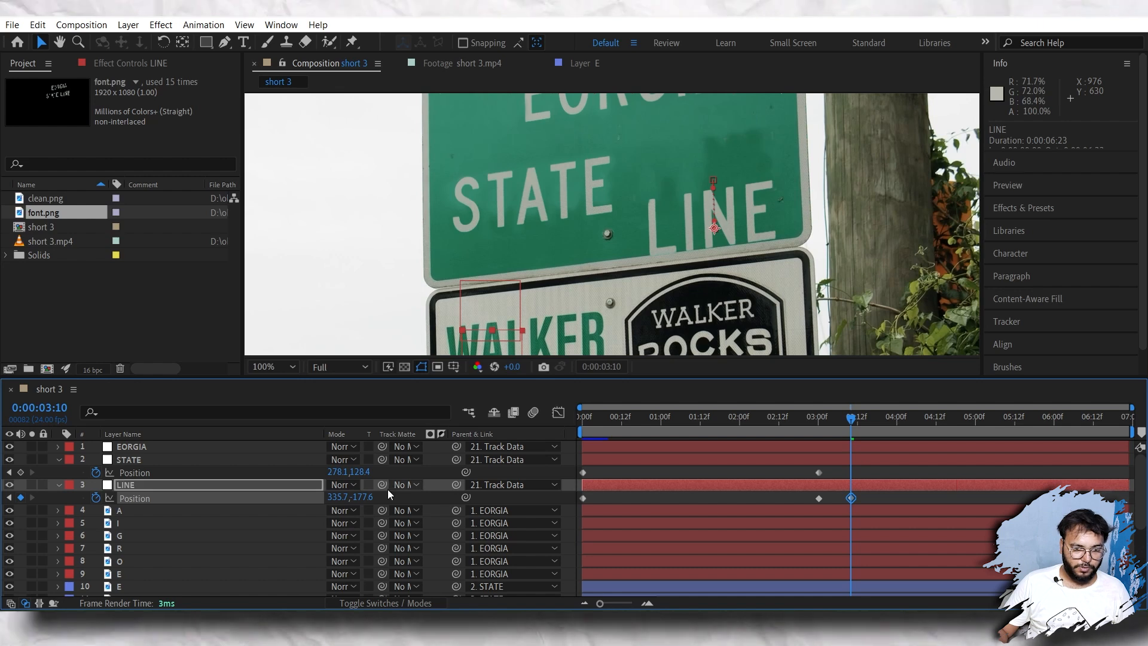
{"action": "left_click_drag", "start_coordinate": [334, 473], "coordinate": [384, 471]}
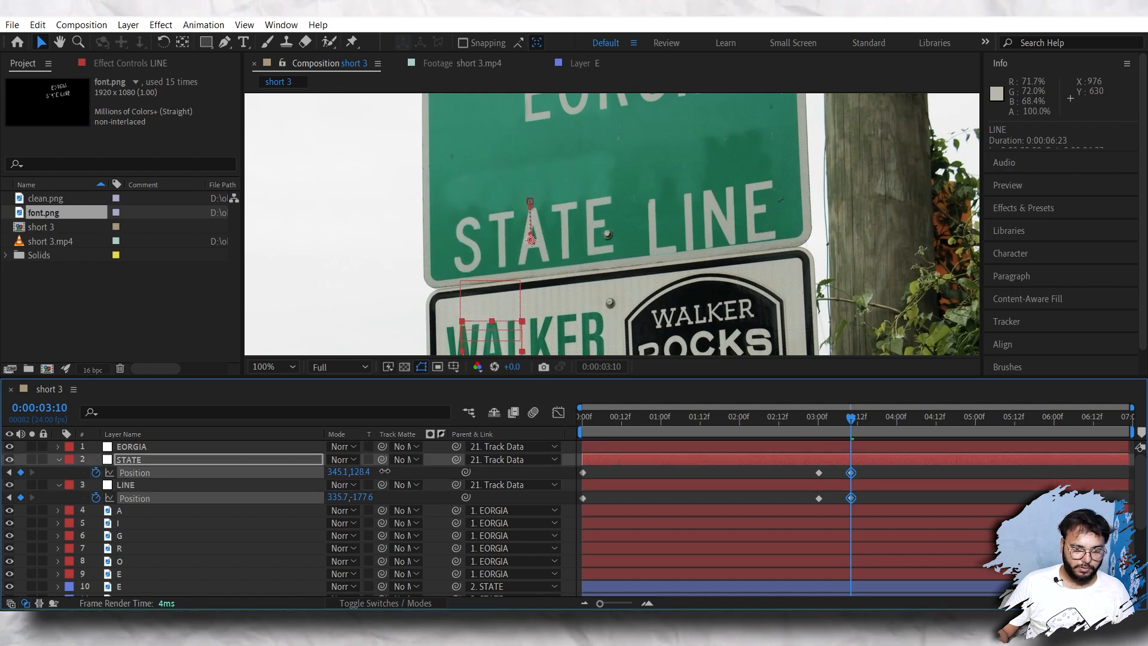
{"action": "key", "text": "space"}
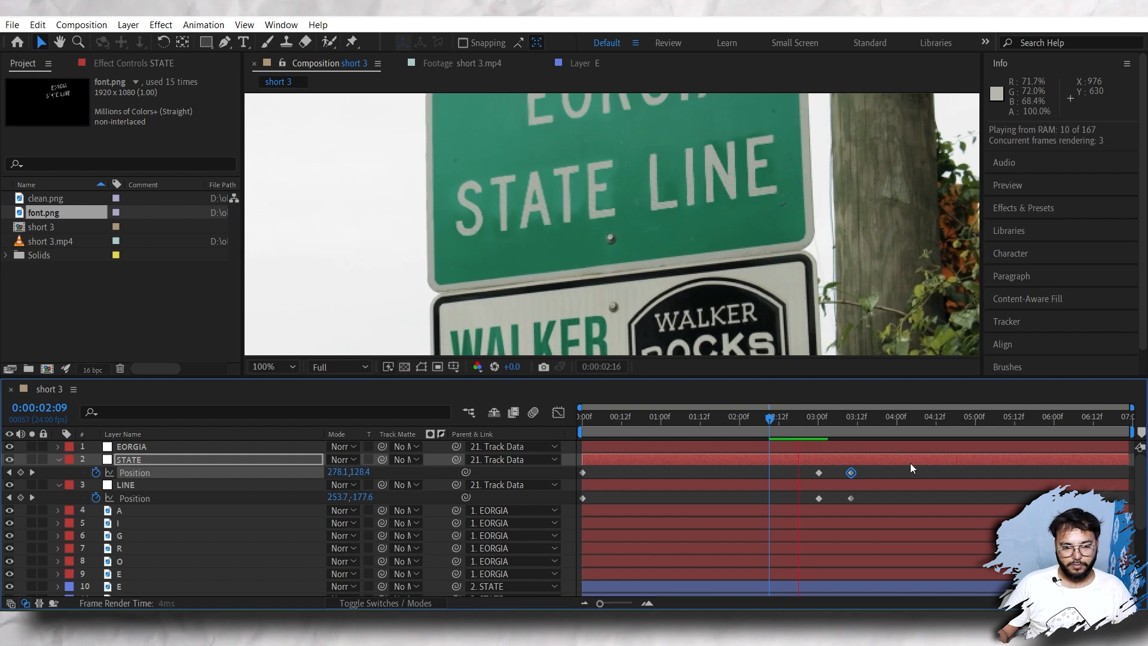
Step: Apply Easy Ease to the STATE and LINE Position keyframes at 0:00:03:00 and 0:00:03:10
{"action": "key", "text": "k"}
{"action": "left_click_drag", "start_coordinate": [808, 469], "coordinate": [881, 504]}
{"action": "key", "text": "F9"}
{"action": "key", "text": "ctrl+z"}
{"action": "key", "text": "F9"}
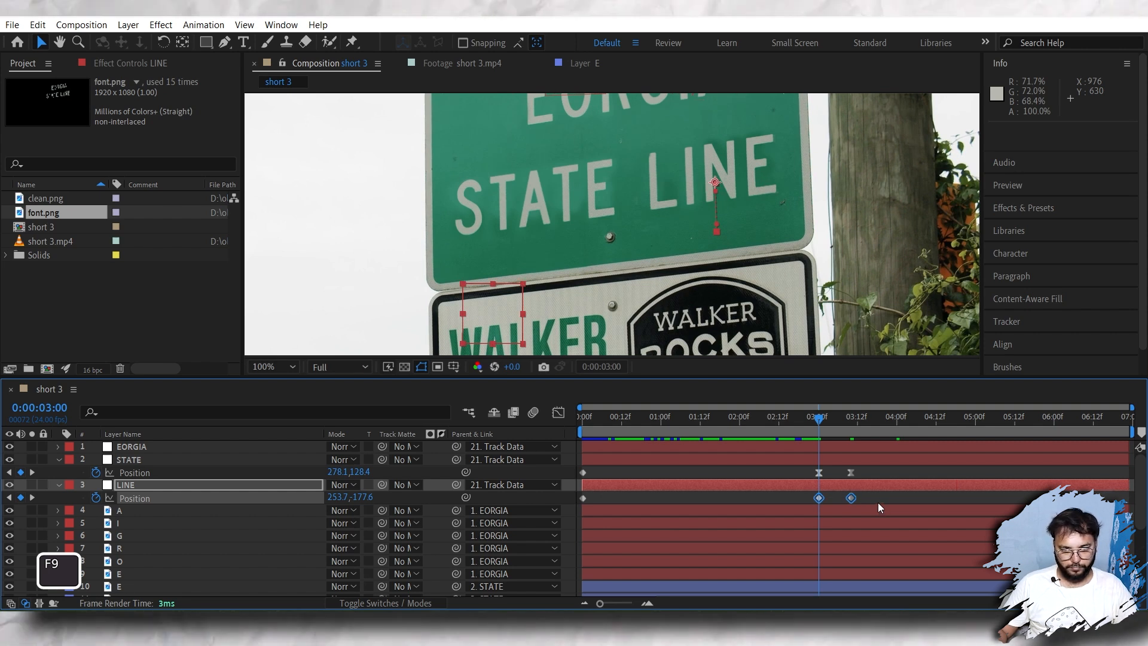
{"action": "left_click", "coordinate": [749, 469]}
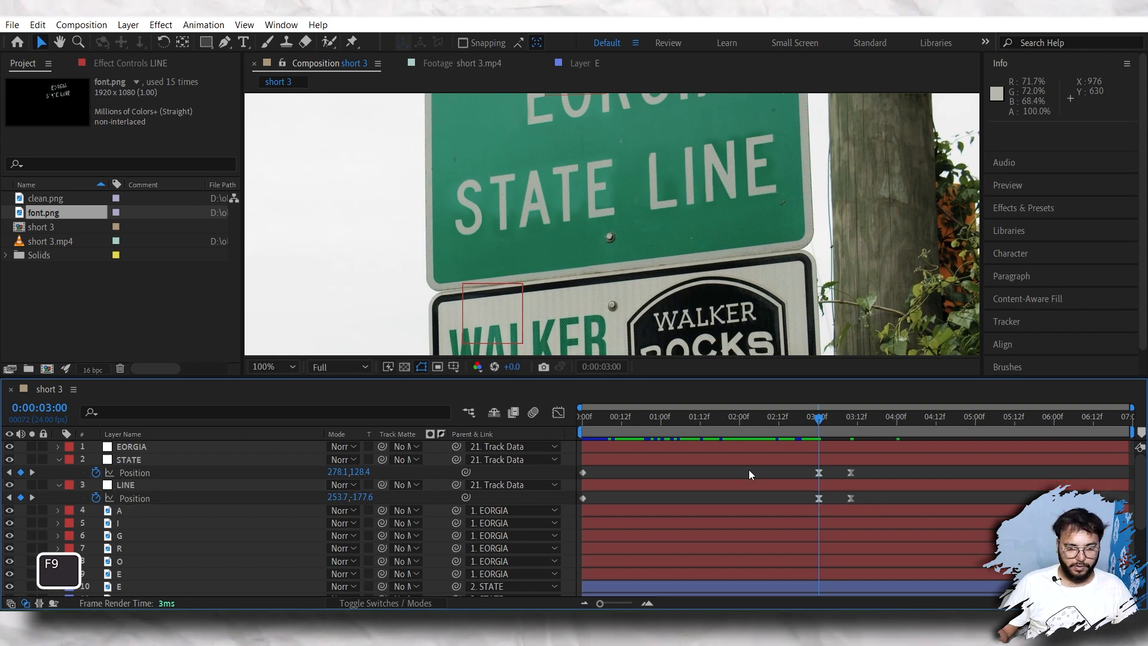
Step: Reshape the speed curve of the STATE and LINE drops to peak soon after 0:00:03:00 and slow gradually, then return to the keyframe view
{"action": "left_click", "coordinate": [559, 414]}
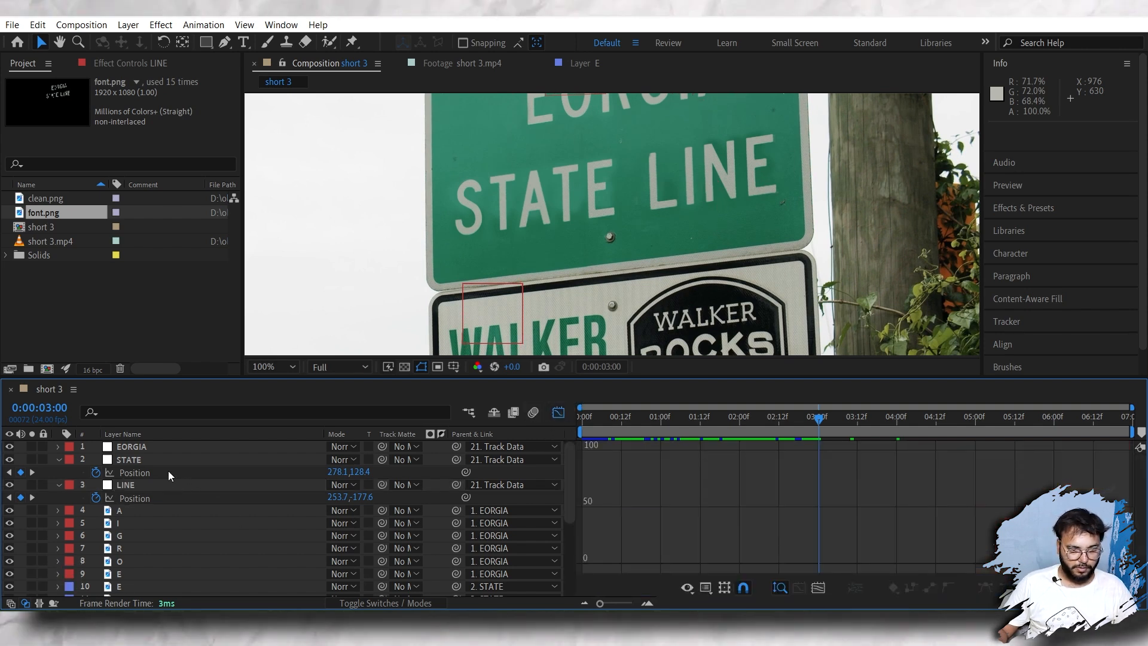
{"action": "left_click", "coordinate": [134, 472]}
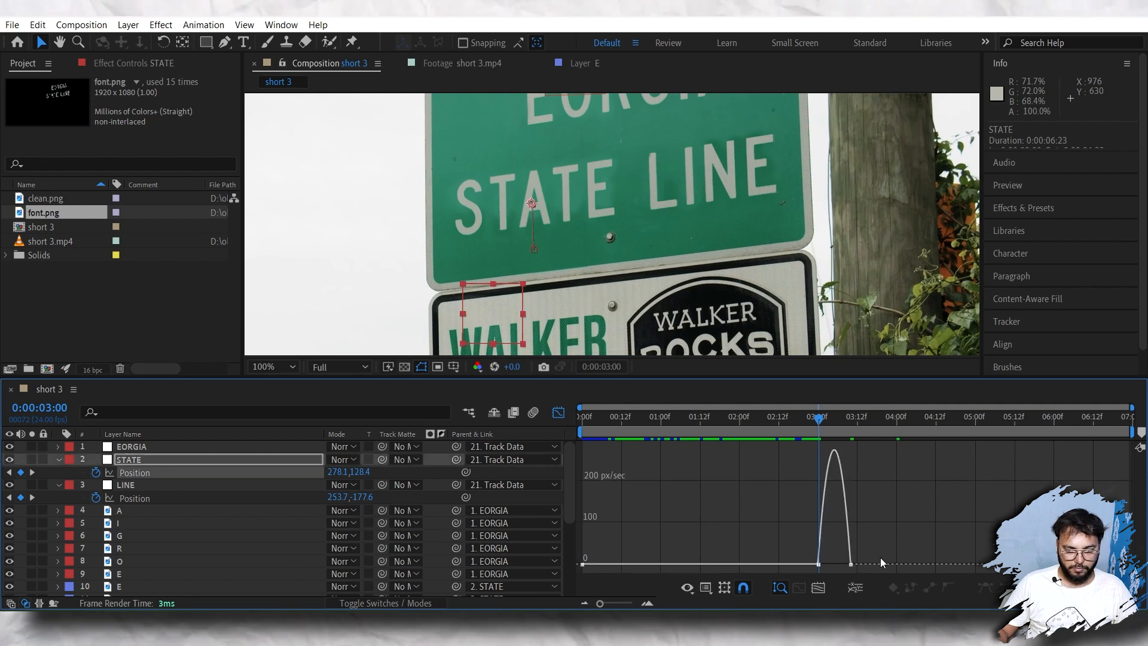
{"action": "left_click", "coordinate": [850, 564]}
{"action": "left_click_drag", "start_coordinate": [845, 564], "coordinate": [836, 564]}
{"action": "left_click", "coordinate": [784, 421]}
{"action": "key", "text": "space"}
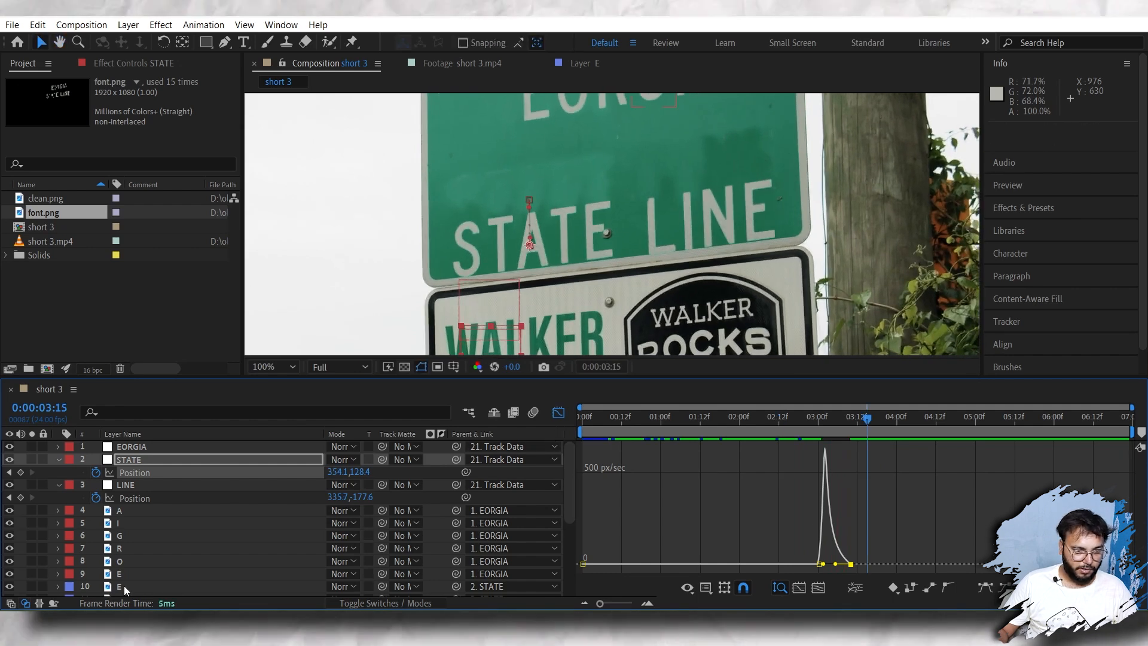
{"action": "left_click", "coordinate": [121, 496]}
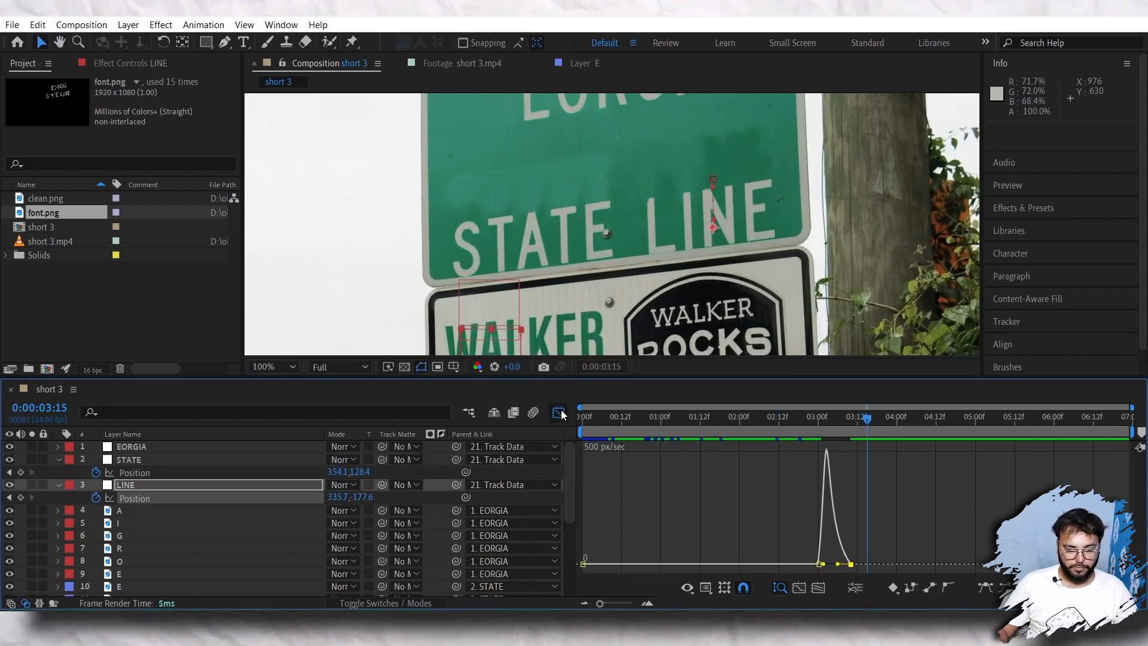
{"action": "left_click", "coordinate": [560, 412]}
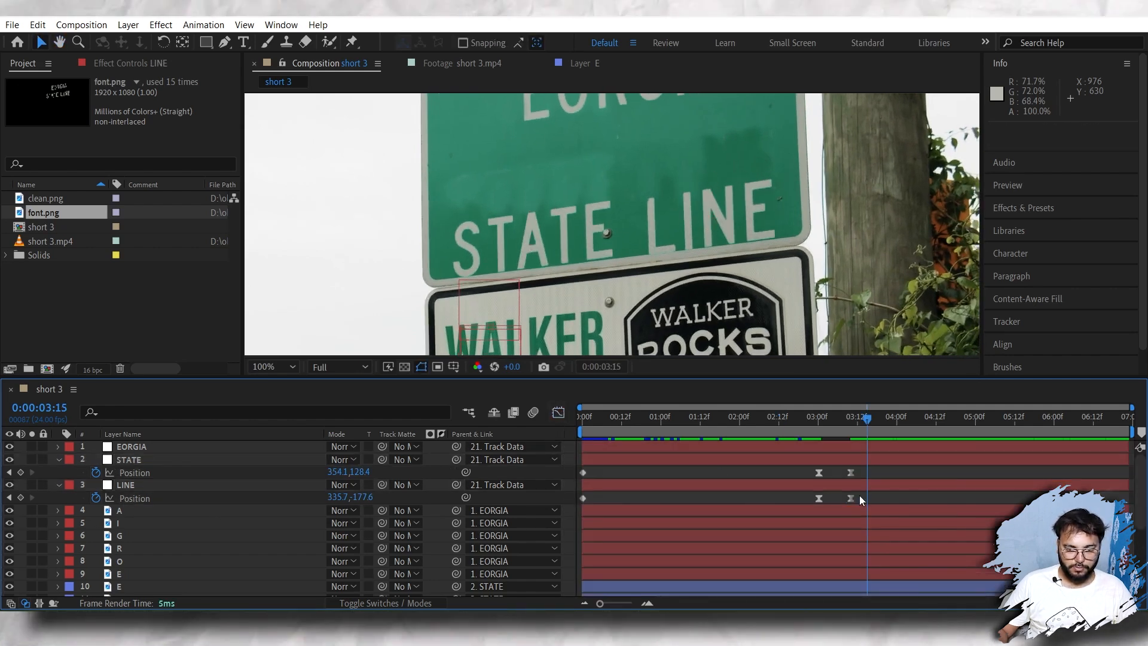
Step: Delay the LINE null's two eased Position keyframes so the drop starts at 0:00:03:03, and preview the offset
{"action": "mouse_move", "coordinate": [851, 498]}
{"action": "left_mouse_down"}
{"action": "mouse_move", "coordinate": [861, 499]}
{"action": "mouse_move", "coordinate": [829, 498]}
{"action": "left_mouse_up"}
{"action": "left_click", "coordinate": [790, 418]}
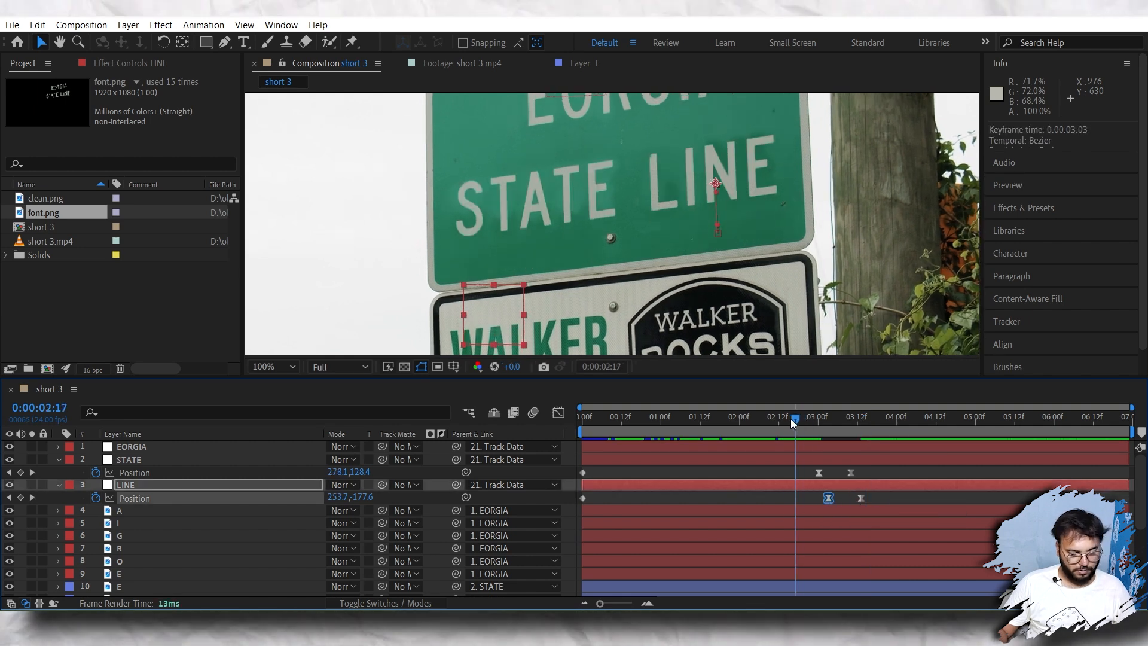
{"action": "key", "text": "space"}
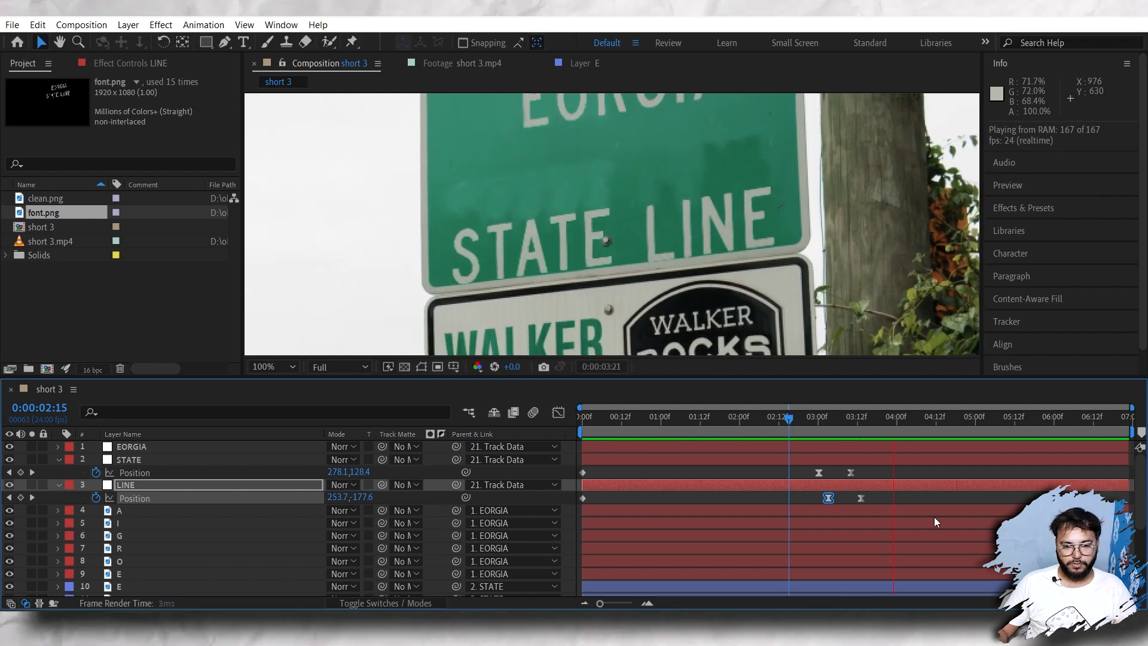
{"action": "key", "text": "space"}
Step: Reveal the EORGIA null's transform properties and add a Position keyframe at 0:00:03:09 with its current position
{"action": "left_click", "coordinate": [810, 419]}
{"action": "left_click_drag", "start_coordinate": [813, 431], "coordinate": [852, 443]}
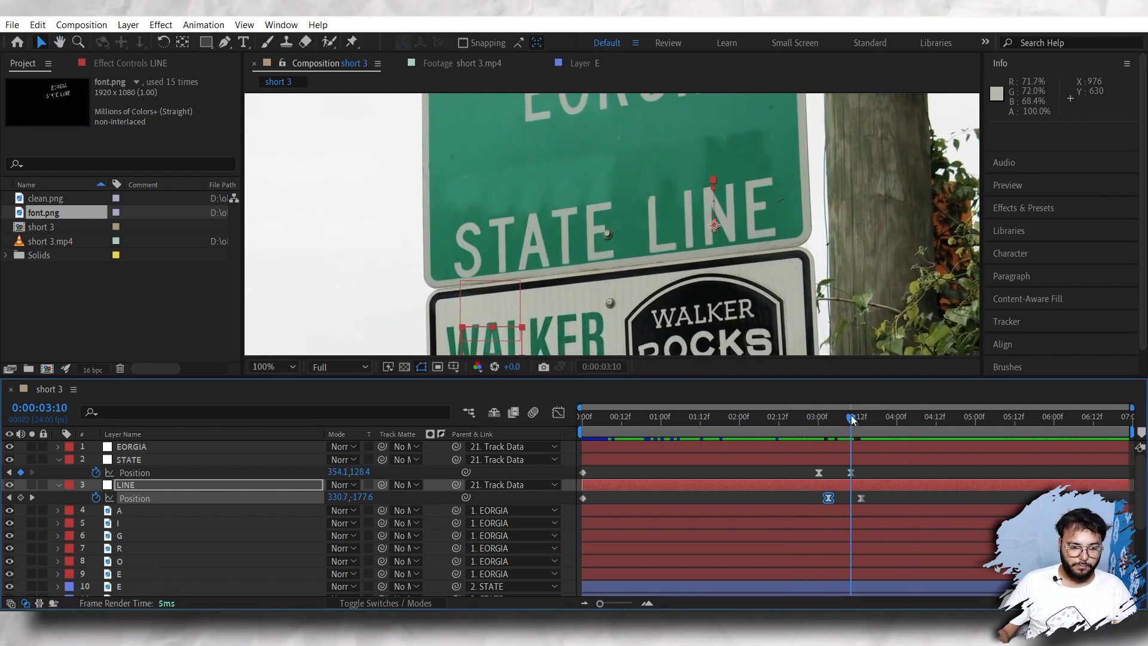
{"action": "left_click_drag", "start_coordinate": [852, 415], "coordinate": [858, 416]}
{"action": "left_click", "coordinate": [166, 446]}
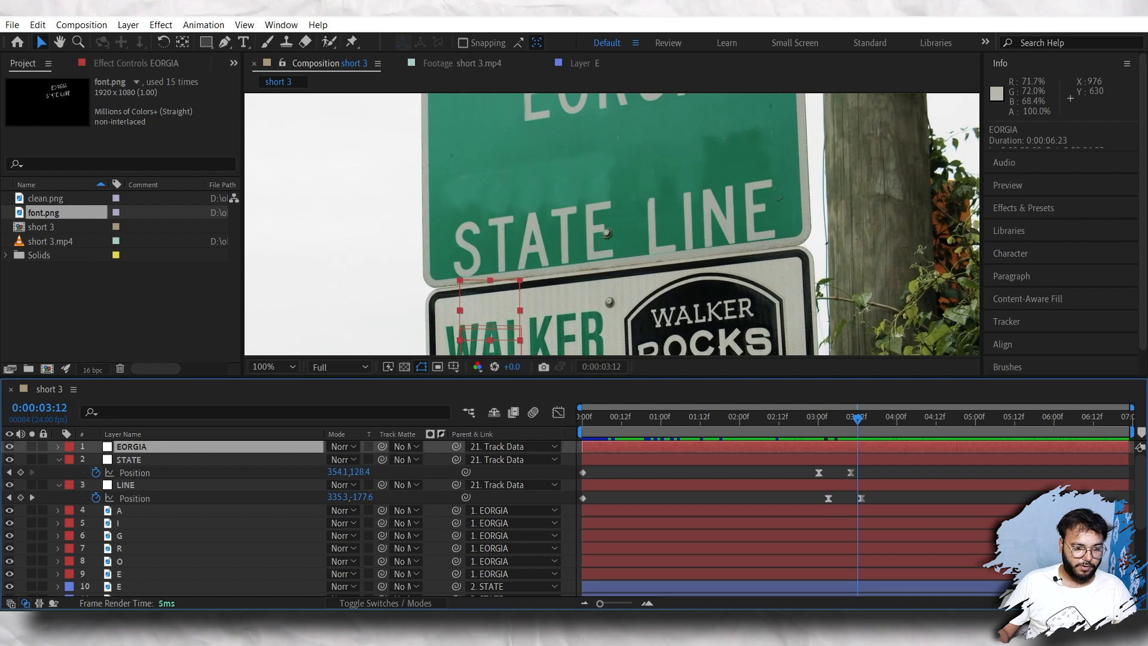
{"action": "left_click", "coordinate": [58, 447]}
{"action": "mouse_move", "coordinate": [838, 425]}
{"action": "left_mouse_down"}
{"action": "mouse_move", "coordinate": [823, 425]}
{"action": "mouse_move", "coordinate": [845, 428]}
{"action": "left_mouse_up"}
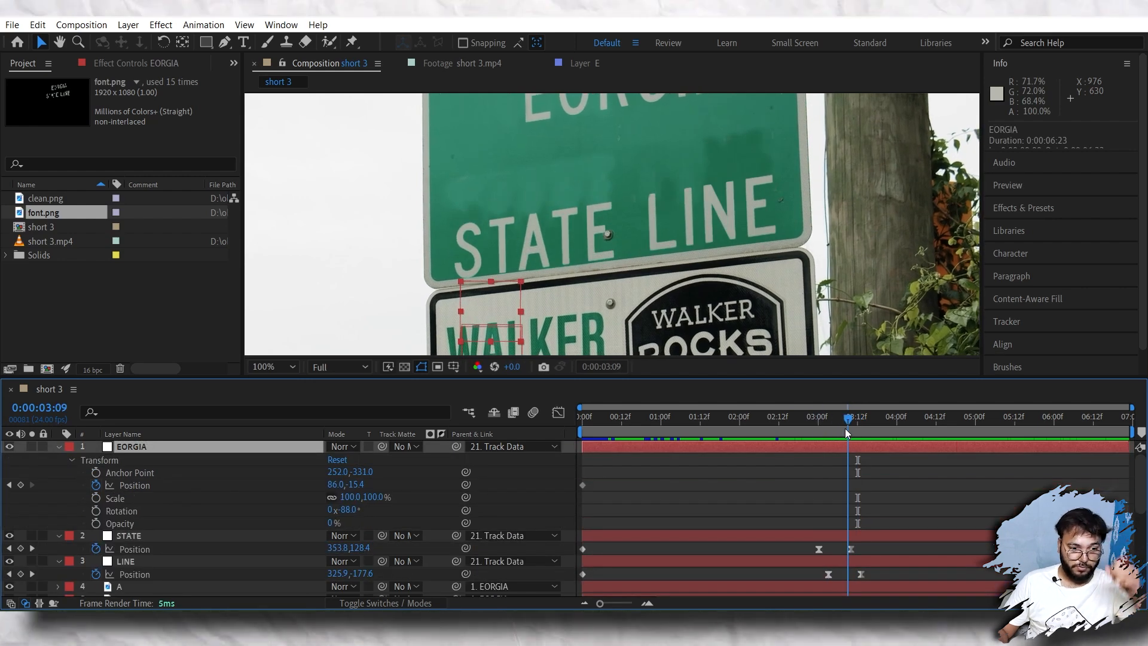
{"action": "key", "text": "alt+shift+p"}
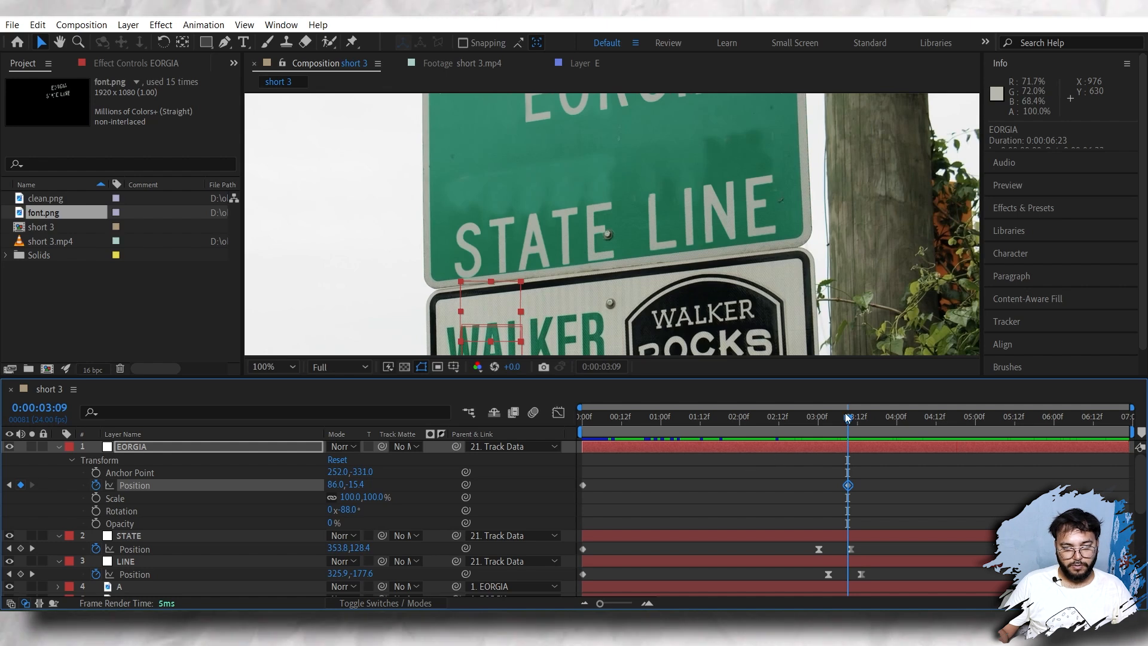
Step: At 0:00:03:19, lower the EORGIA null so its letters land on STATE LINE, collapse its properties and preview
{"action": "key", "text": "shift+Page_Down"}
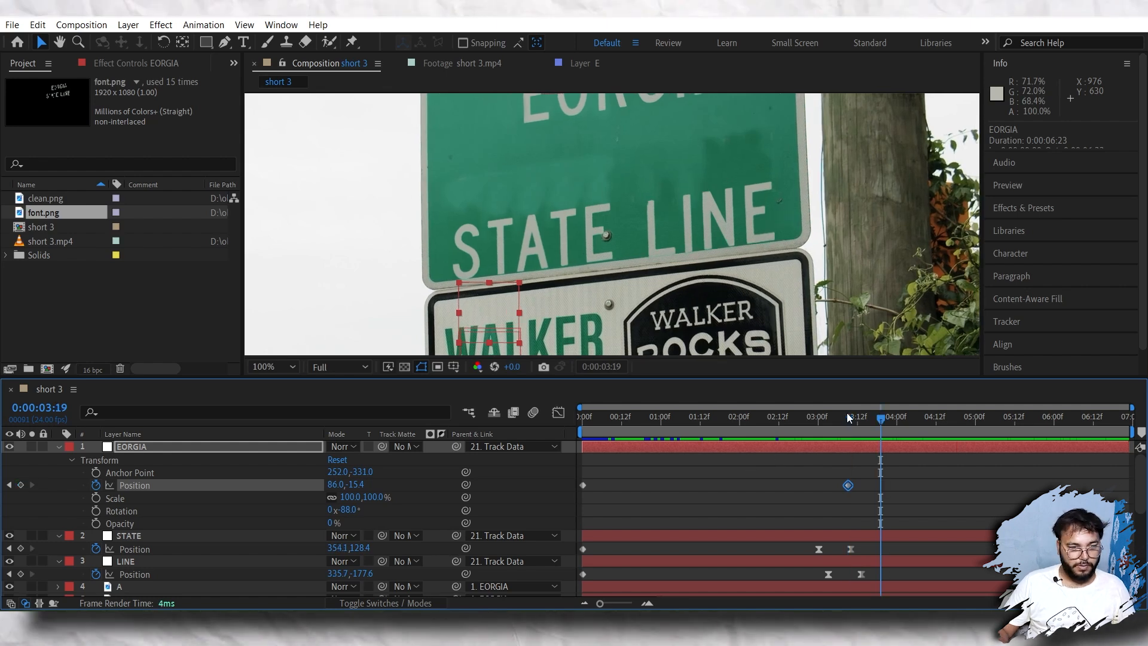
{"action": "left_click_drag", "start_coordinate": [335, 485], "coordinate": [448, 482]}
{"action": "left_click", "coordinate": [59, 447]}
{"action": "key", "text": "space"}
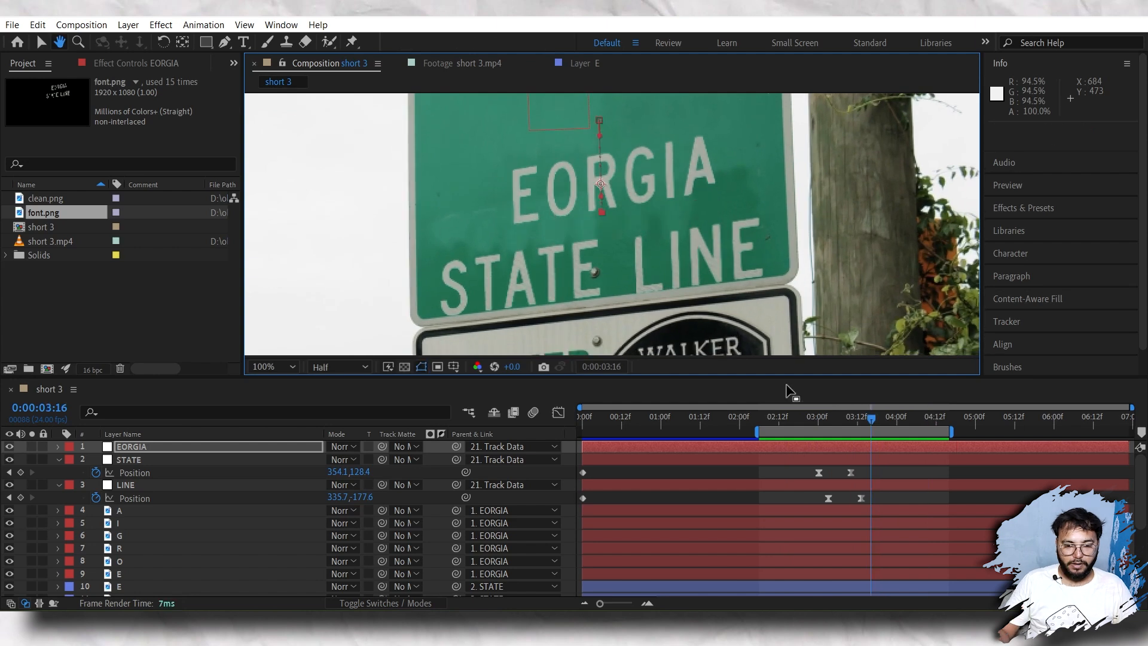
Step: Hold the LINE null's Position with a keyframe at 0:00:03:19, shift it sideways to Y -121.6 at 0:00:04:05, and preview
{"action": "left_click", "coordinate": [137, 487]}
{"action": "left_click", "coordinate": [137, 487]}
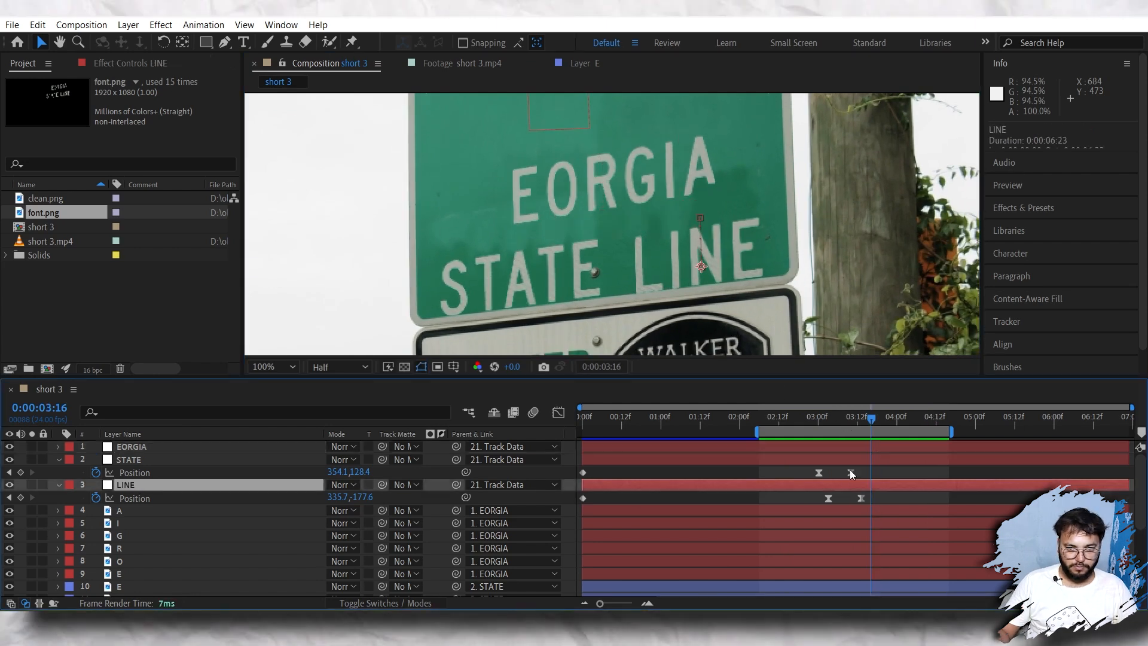
{"action": "left_click_drag", "start_coordinate": [872, 422], "coordinate": [880, 422]}
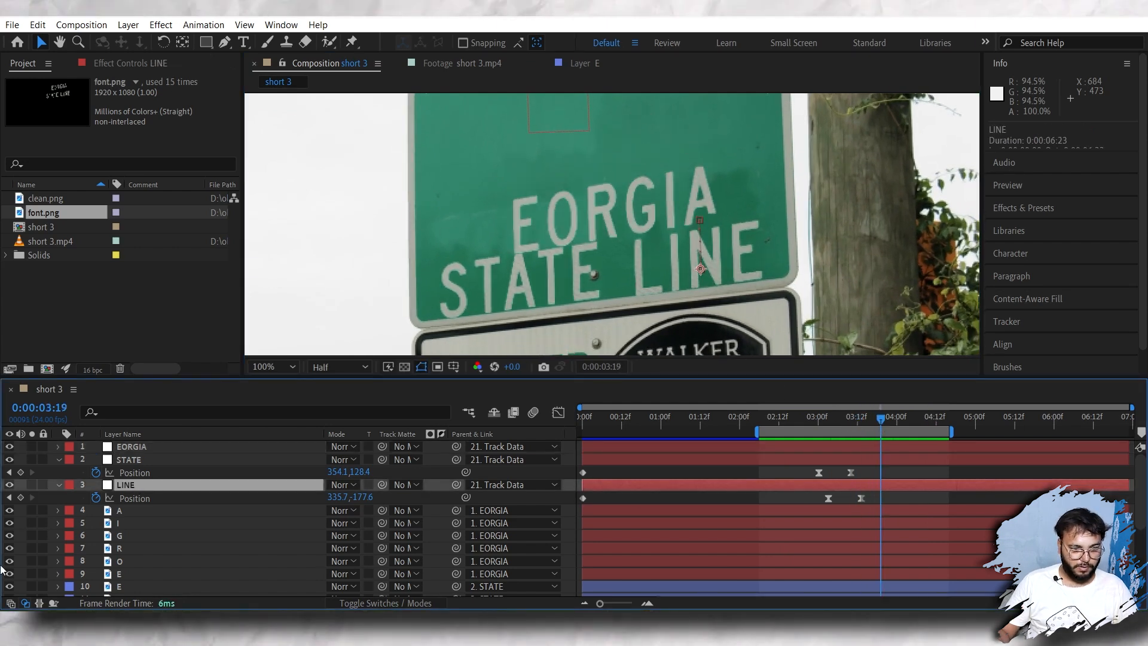
{"action": "left_click", "coordinate": [21, 497]}
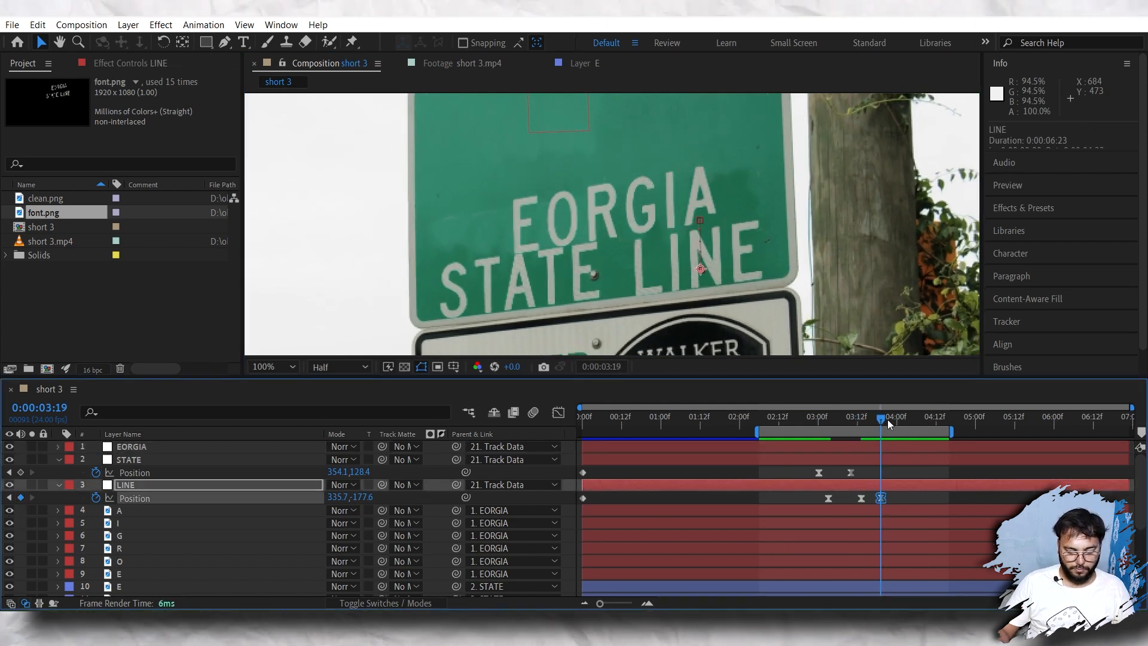
{"action": "key", "text": "shift+Page_Down"}
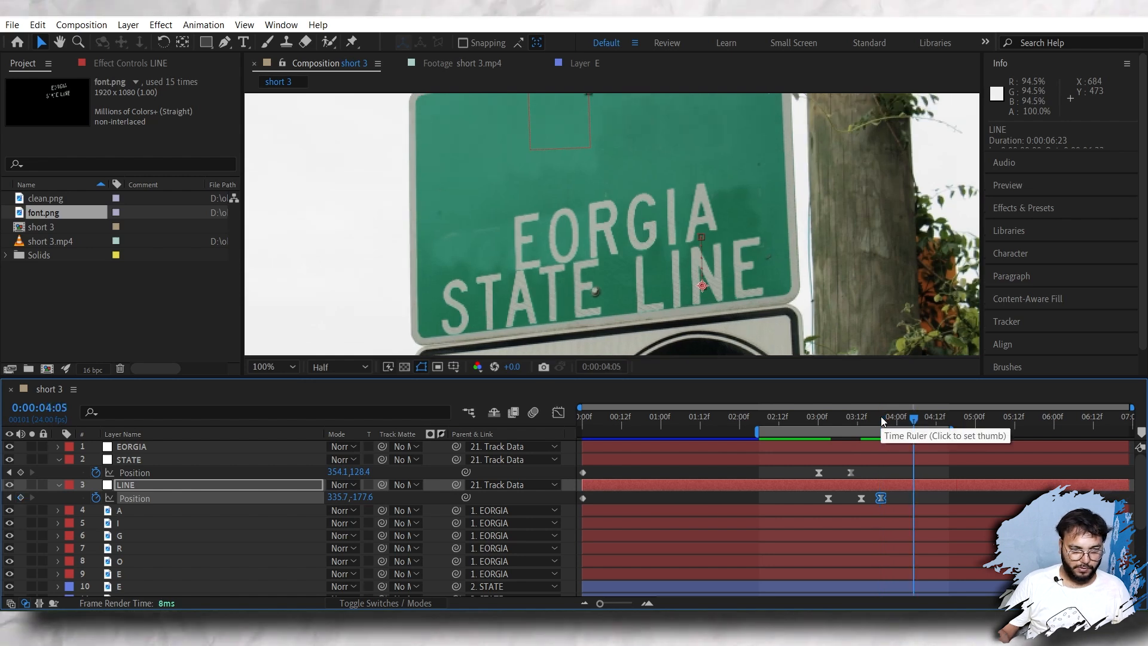
{"action": "left_click_drag", "start_coordinate": [359, 497], "coordinate": [392, 504]}
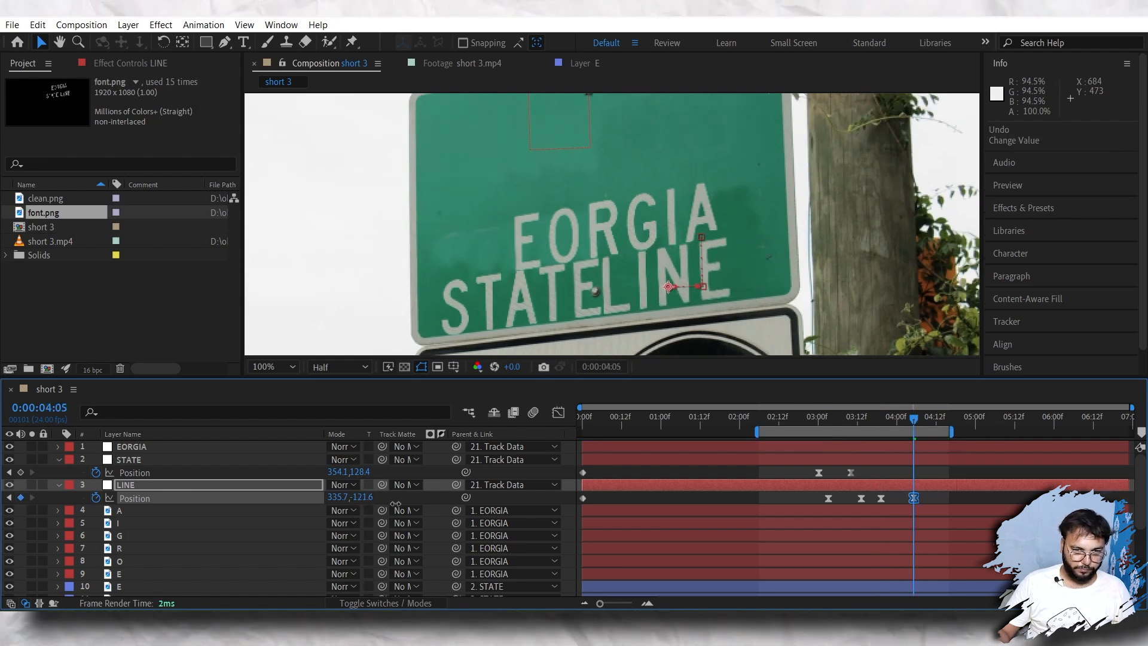
{"action": "left_click", "coordinate": [810, 422]}
{"action": "key", "text": "space"}
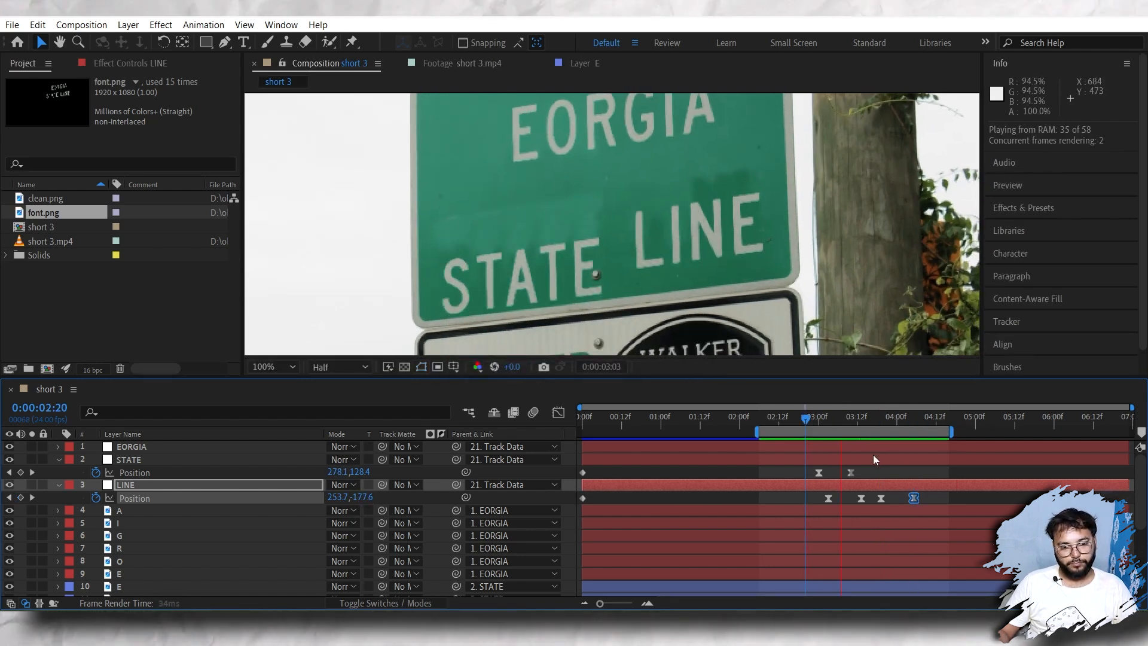
{"action": "key", "text": "space"}
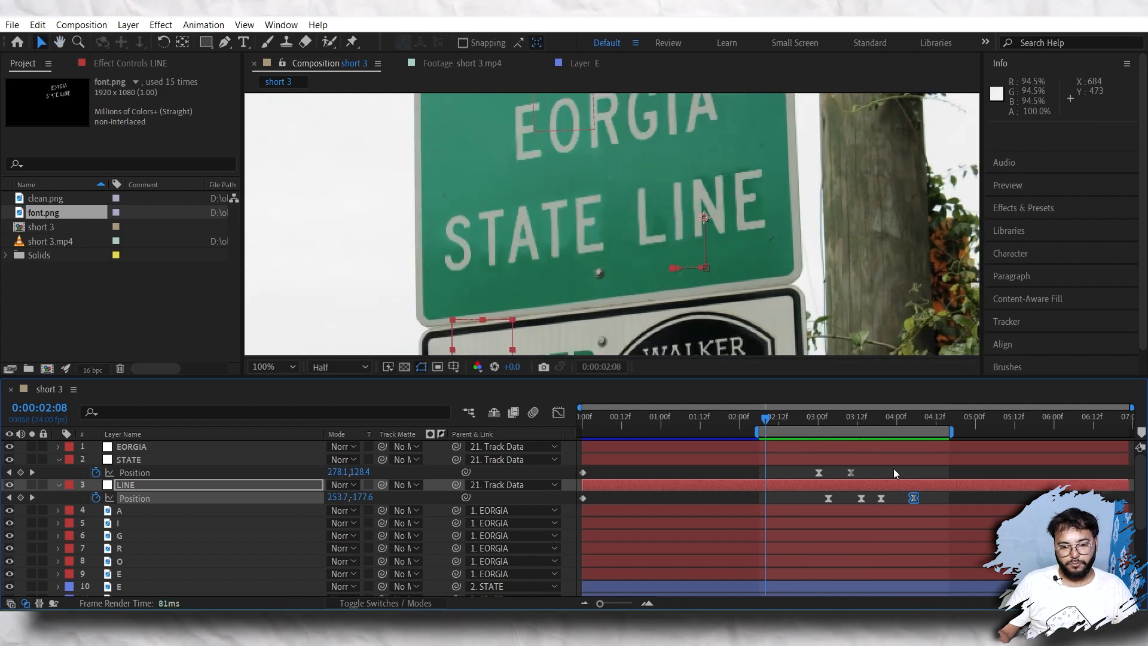
Step: Collapse the LINE null's properties and, at 0:00:03:19, reveal Position and Rotation of the EORGIA letter layer A
{"action": "left_click", "coordinate": [874, 417]}
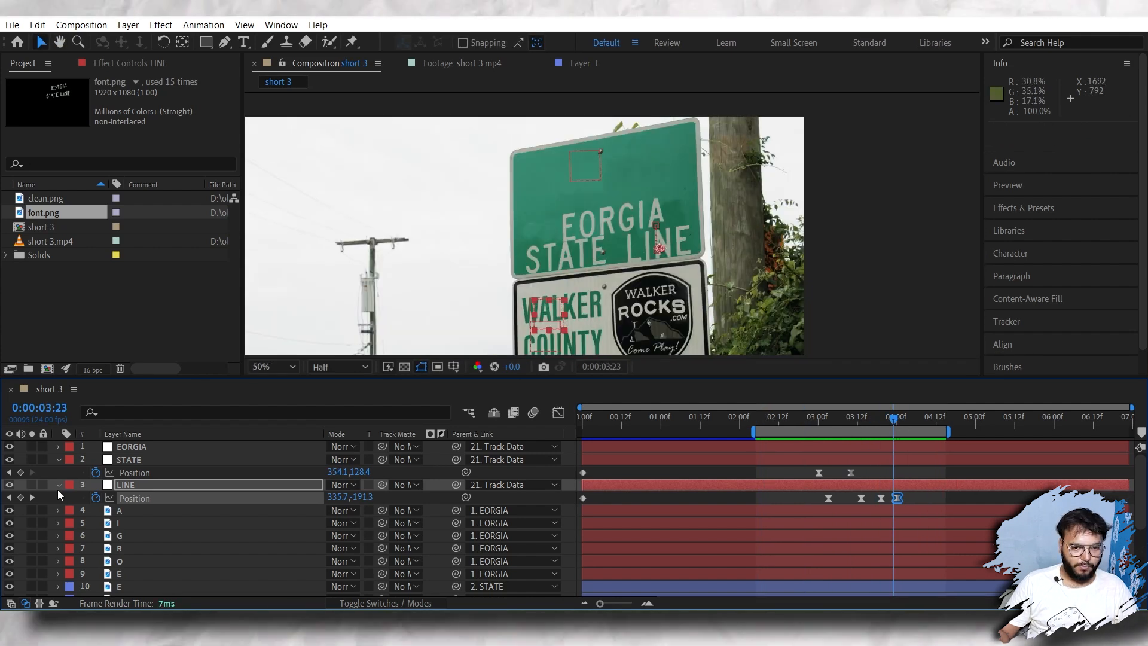
{"action": "left_click", "coordinate": [59, 485]}
{"action": "left_click_drag", "start_coordinate": [536, 265], "coordinate": [561, 226]}
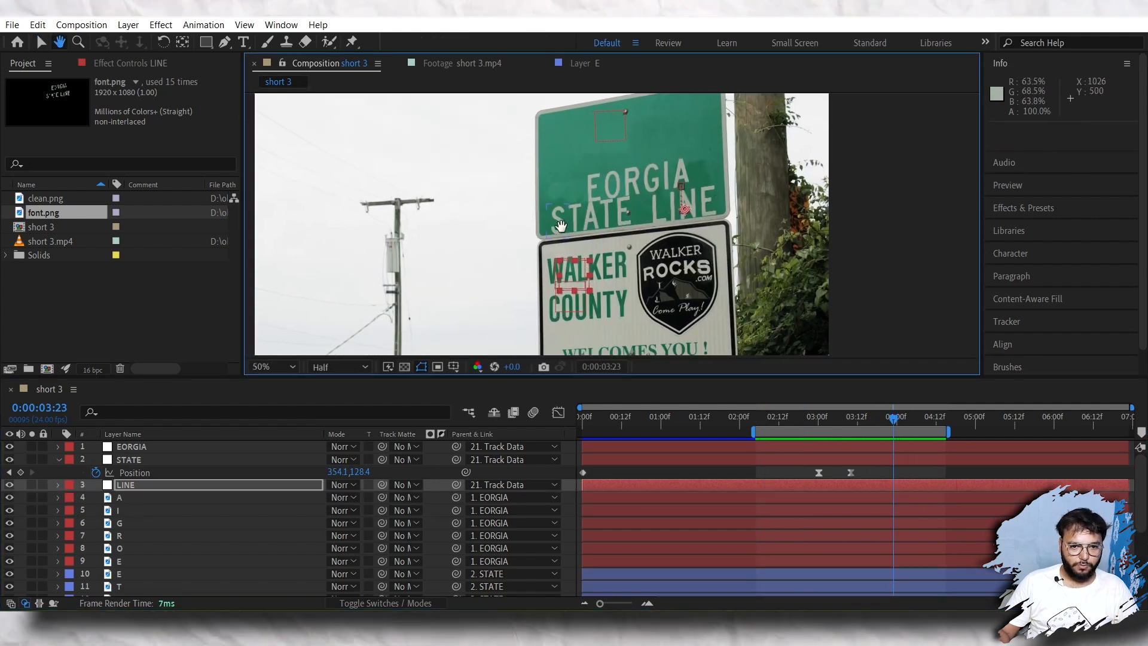
{"action": "scroll", "coordinate": [561, 226], "scroll_direction": "up", "scroll_amount": 2}
{"action": "left_click", "coordinate": [108, 499]}
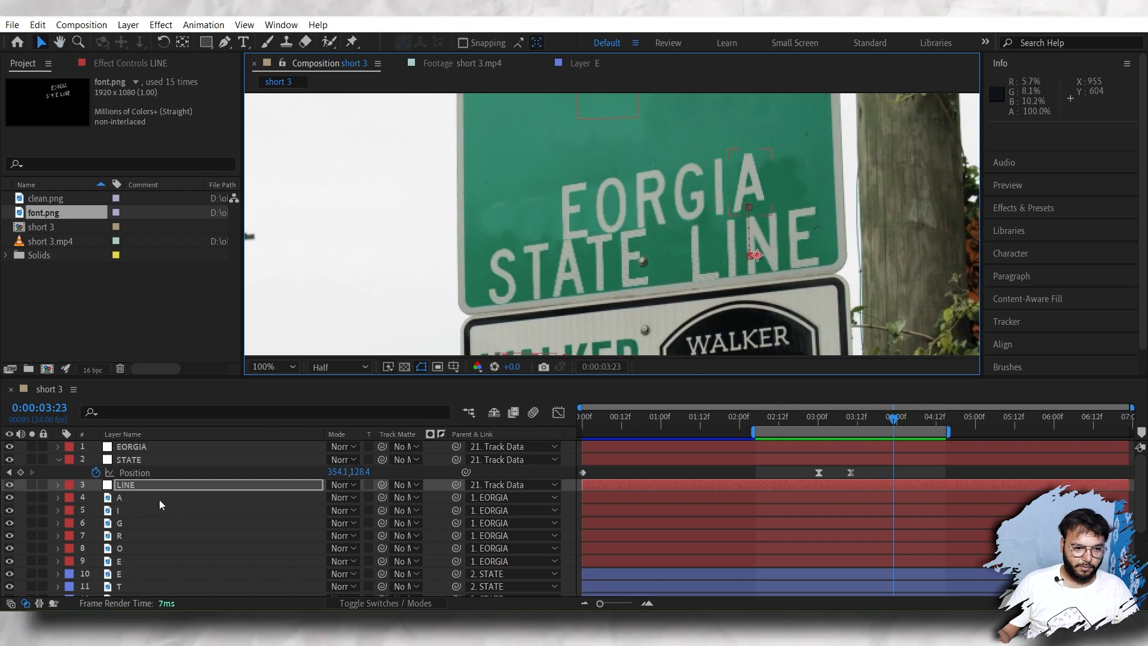
{"action": "mouse_move", "coordinate": [871, 419]}
{"action": "left_mouse_down"}
{"action": "mouse_move", "coordinate": [859, 424]}
{"action": "mouse_move", "coordinate": [881, 425]}
{"action": "left_mouse_up"}
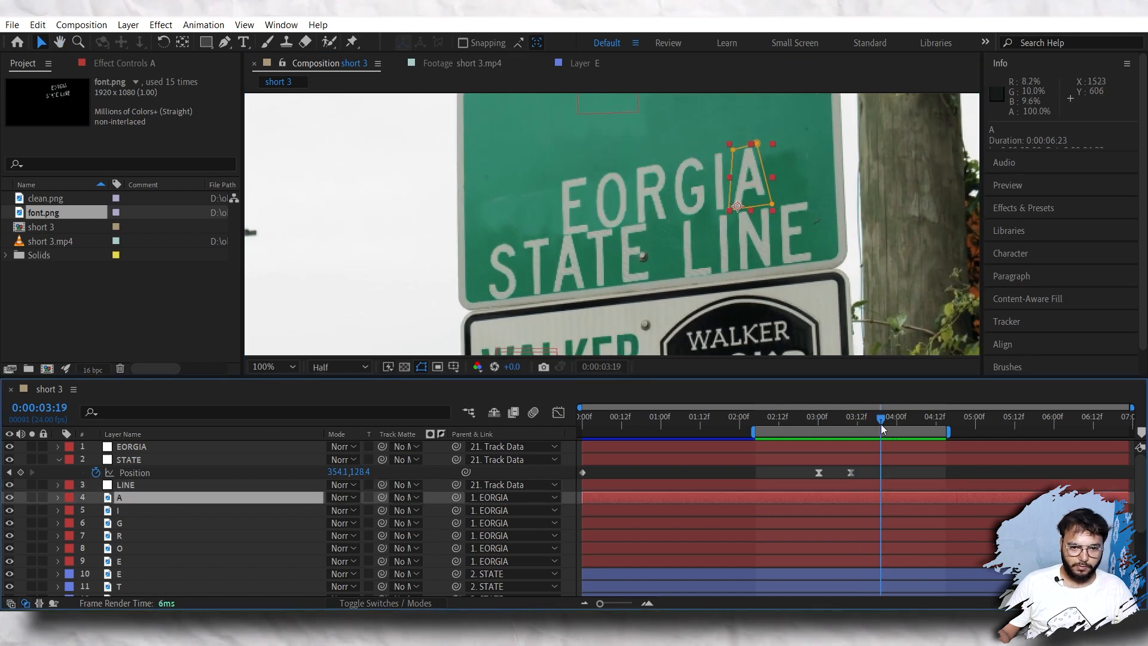
{"action": "key", "text": "p"}
{"action": "key", "text": "shift+r"}
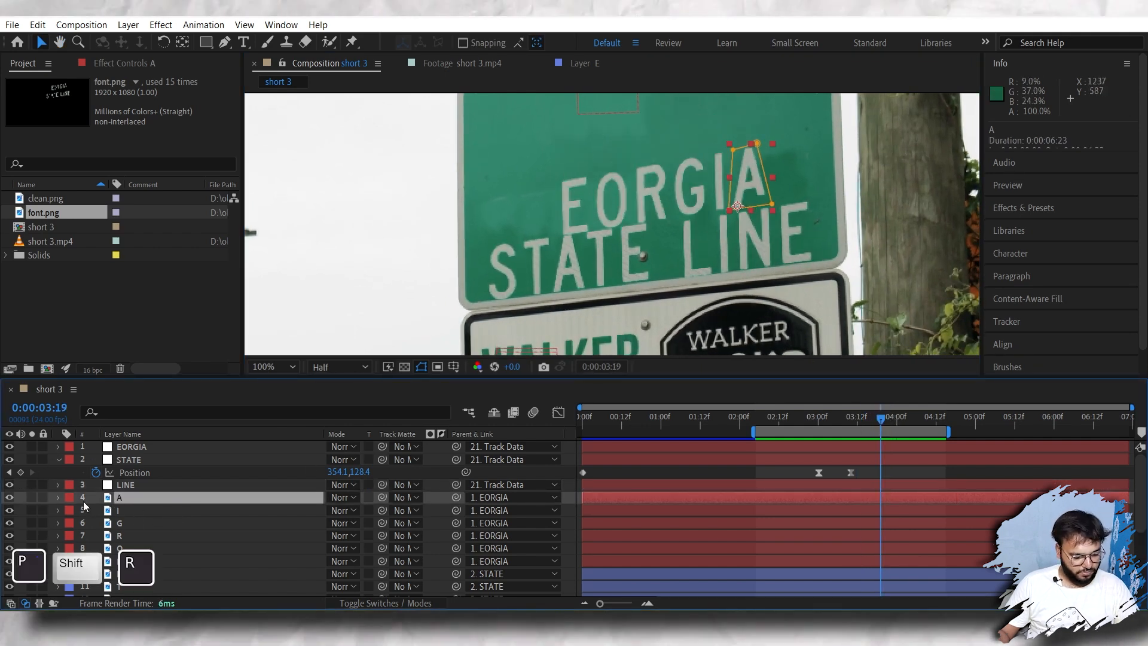
{"action": "key", "text": "p"}
{"action": "key", "text": "shift+r"}
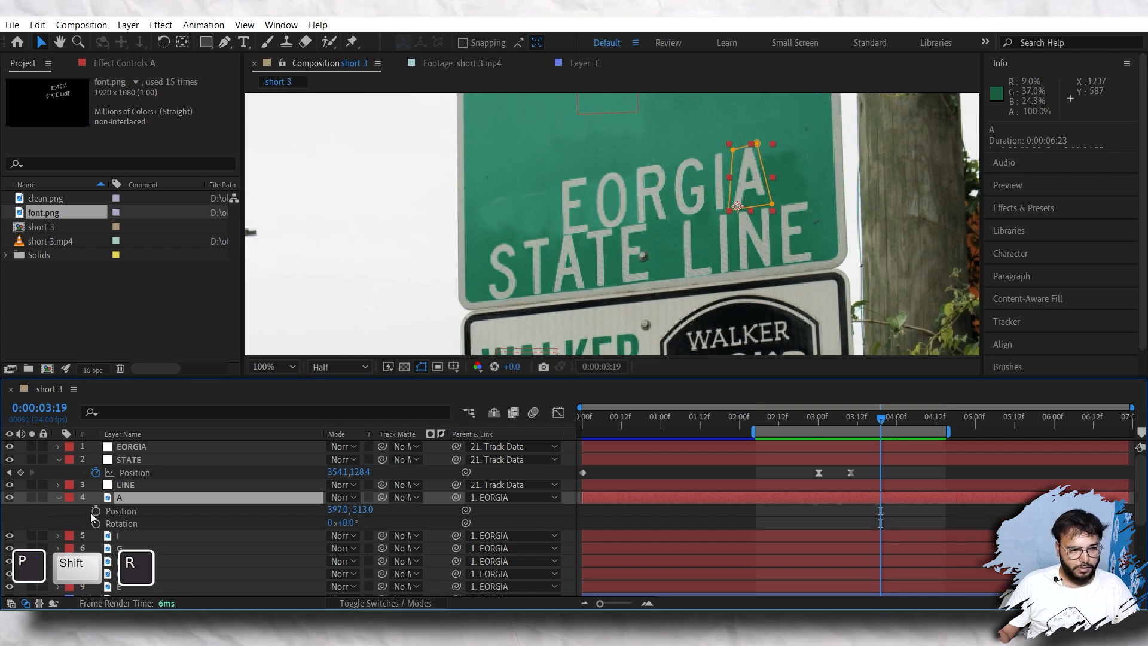
Step: Add Position and Rotation keyframes to EORGIA's letter A at 0:00:03:19 and move the current time to 0:00:03:21
{"action": "left_click", "coordinate": [95, 511]}
{"action": "left_click", "coordinate": [96, 524]}
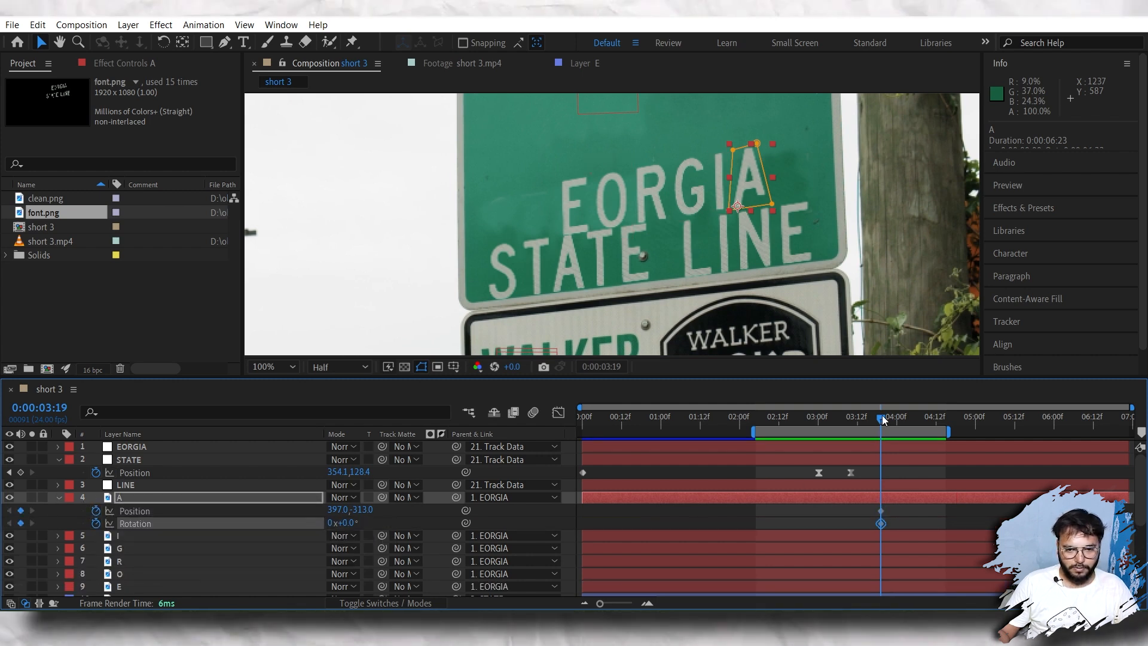
{"action": "left_click_drag", "start_coordinate": [883, 420], "coordinate": [889, 422]}
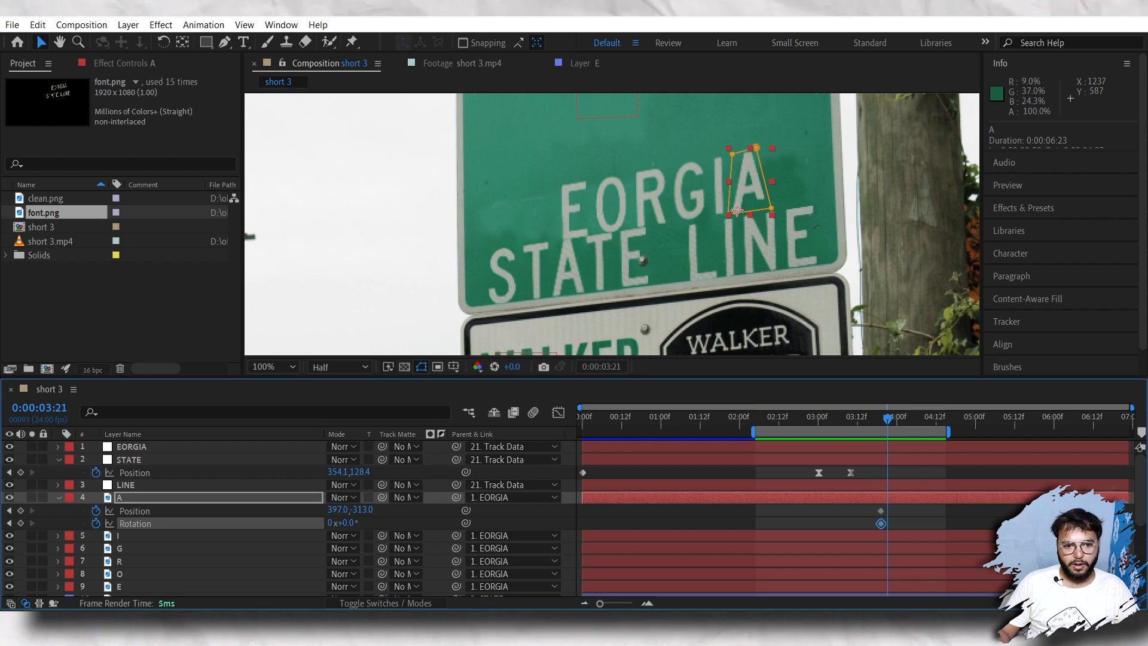
Step: Hide the mask outlines and the layer controls in the composition view
{"action": "left_click", "coordinate": [421, 367]}
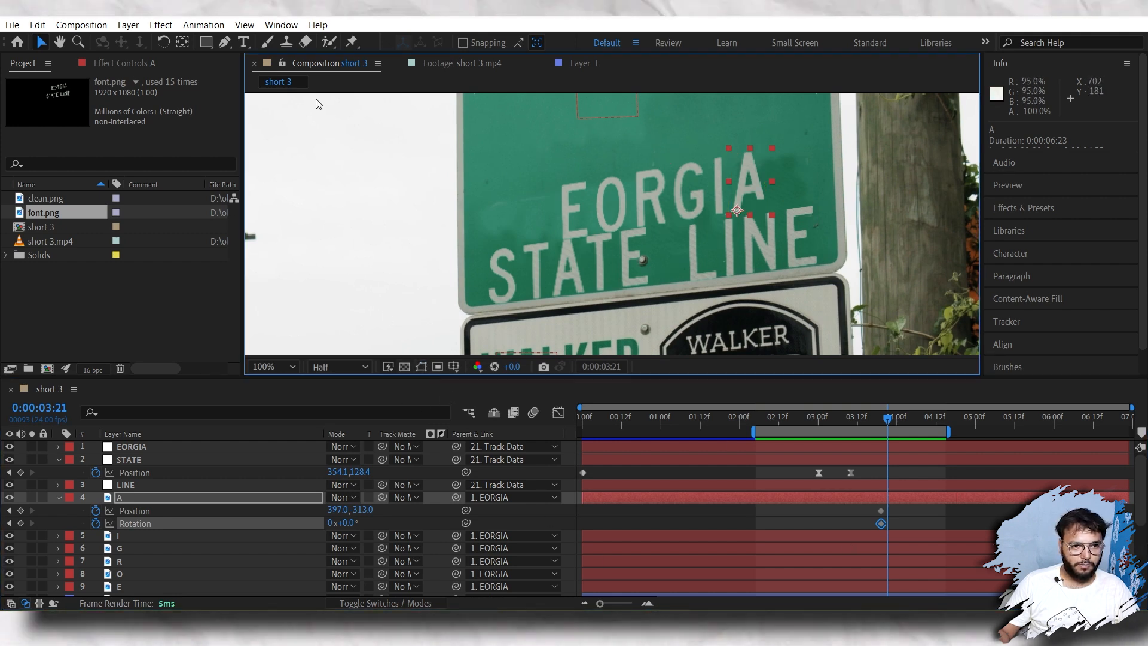
{"action": "left_click", "coordinate": [245, 24]}
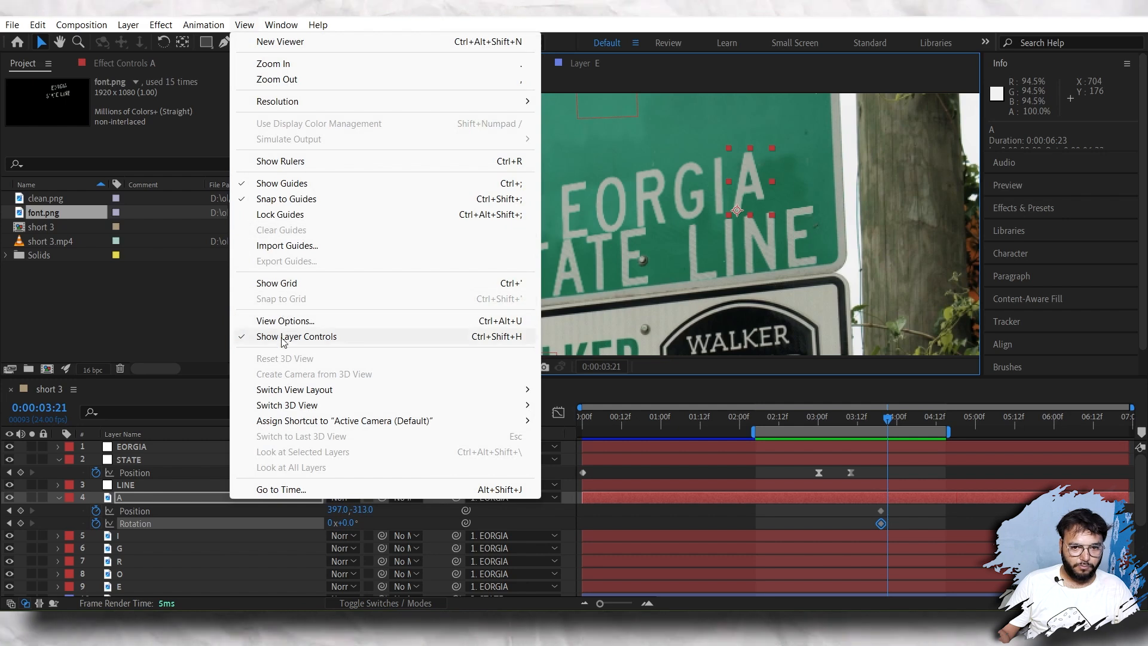
{"action": "left_click", "coordinate": [282, 338]}
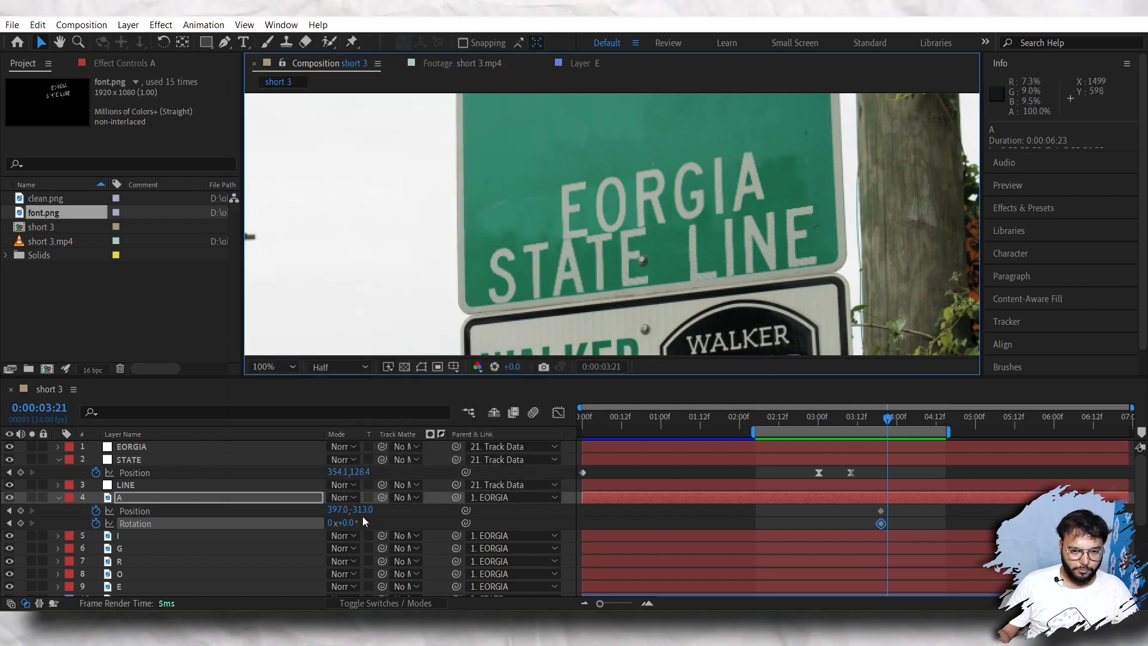
Step: Keyframe the letter A at 0:00:03:21 with Position Y -303 and Rotation 24°, and at 0:00:04:02 with Y -356 and Rotation 98°
{"action": "left_click_drag", "start_coordinate": [359, 510], "coordinate": [392, 507]}
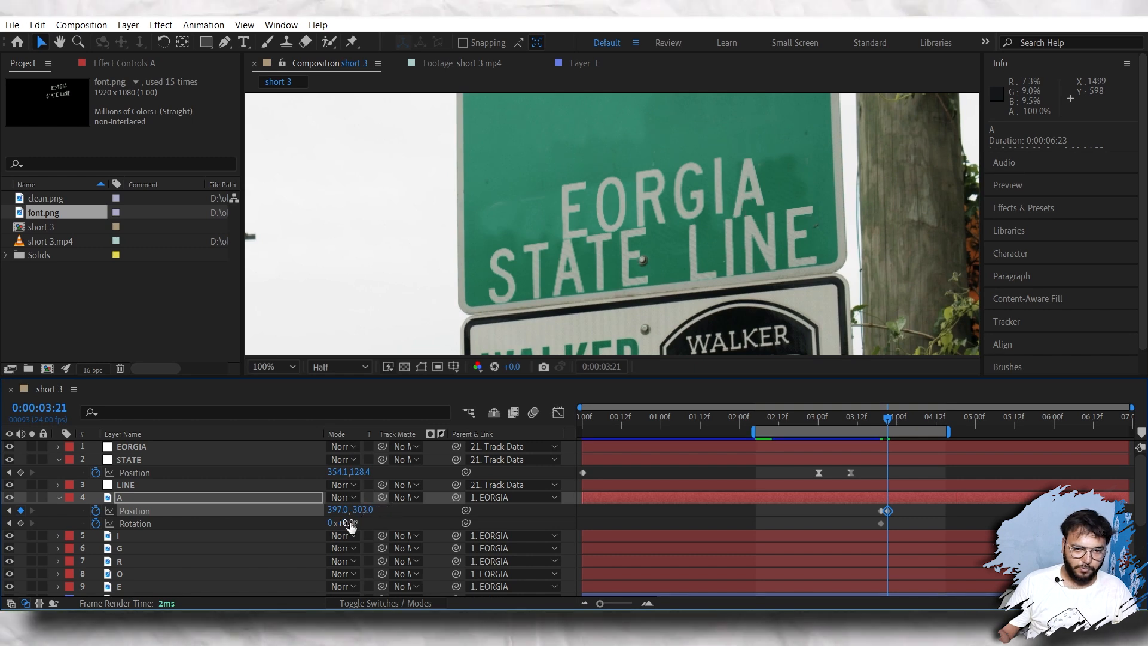
{"action": "left_click_drag", "start_coordinate": [365, 521], "coordinate": [367, 522]}
{"action": "mouse_move", "coordinate": [887, 422]}
{"action": "left_mouse_down"}
{"action": "mouse_move", "coordinate": [872, 418]}
{"action": "mouse_move", "coordinate": [903, 421]}
{"action": "left_mouse_up"}
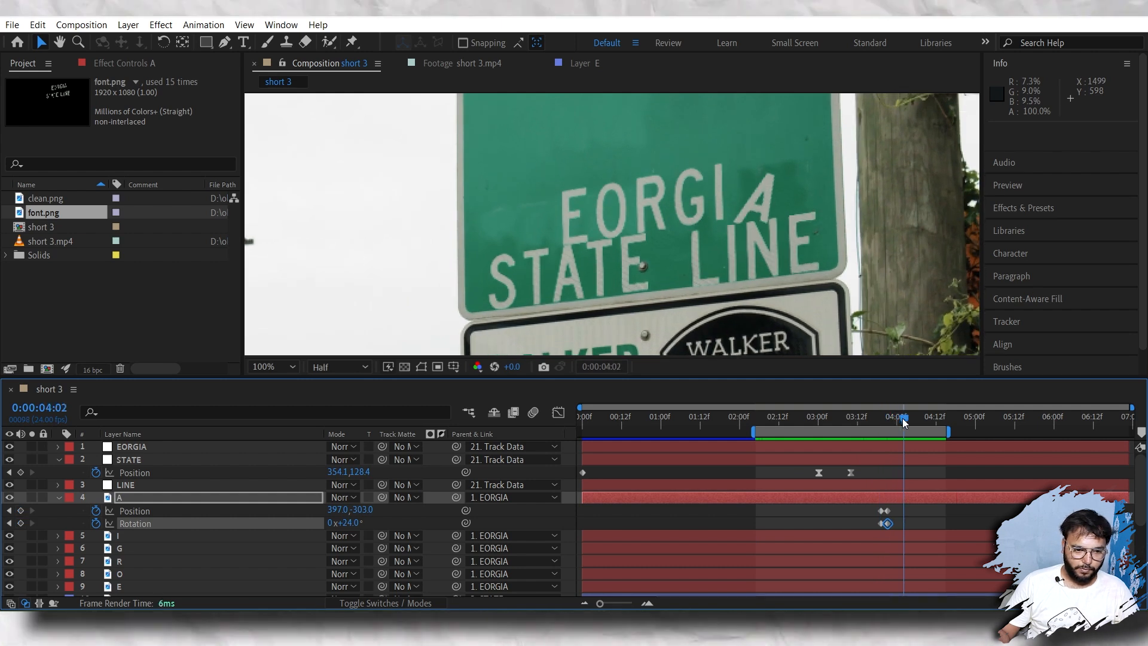
{"action": "mouse_move", "coordinate": [348, 524]}
{"action": "left_mouse_down"}
{"action": "mouse_move", "coordinate": [363, 524]}
{"action": "mouse_move", "coordinate": [346, 512]}
{"action": "mouse_move", "coordinate": [359, 522]}
{"action": "left_mouse_up"}
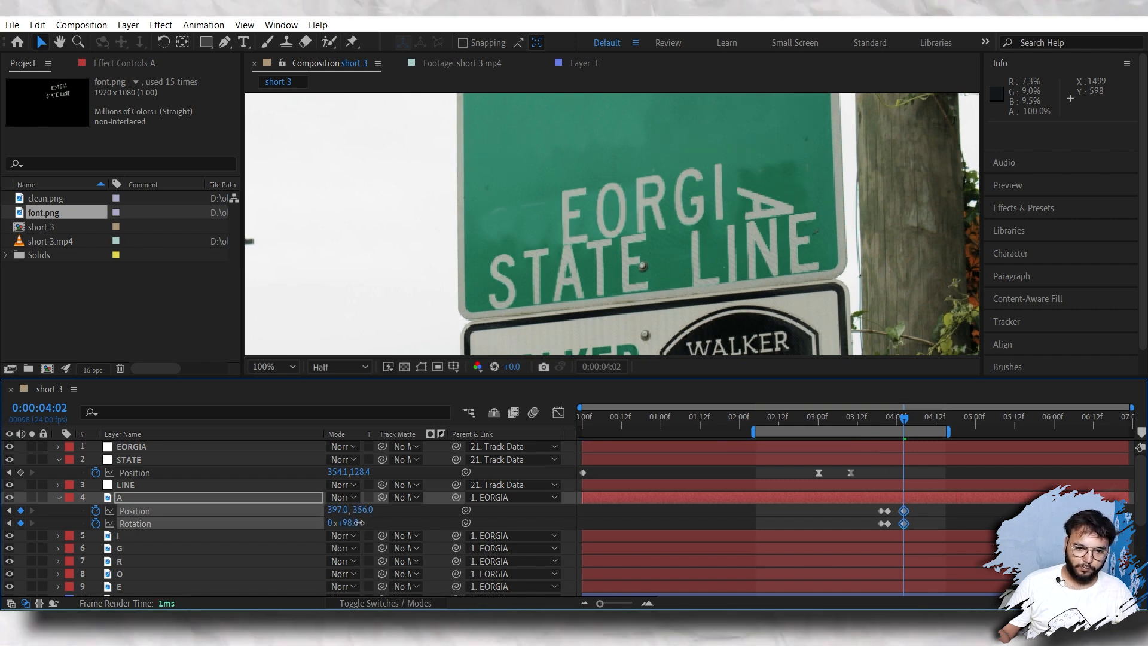
Step: Preview the letter A's fall and retime its keyframes, shifting the middle pair slightly later and the last pair to 0:00:04:04
{"action": "left_click_drag", "start_coordinate": [905, 419], "coordinate": [860, 423]}
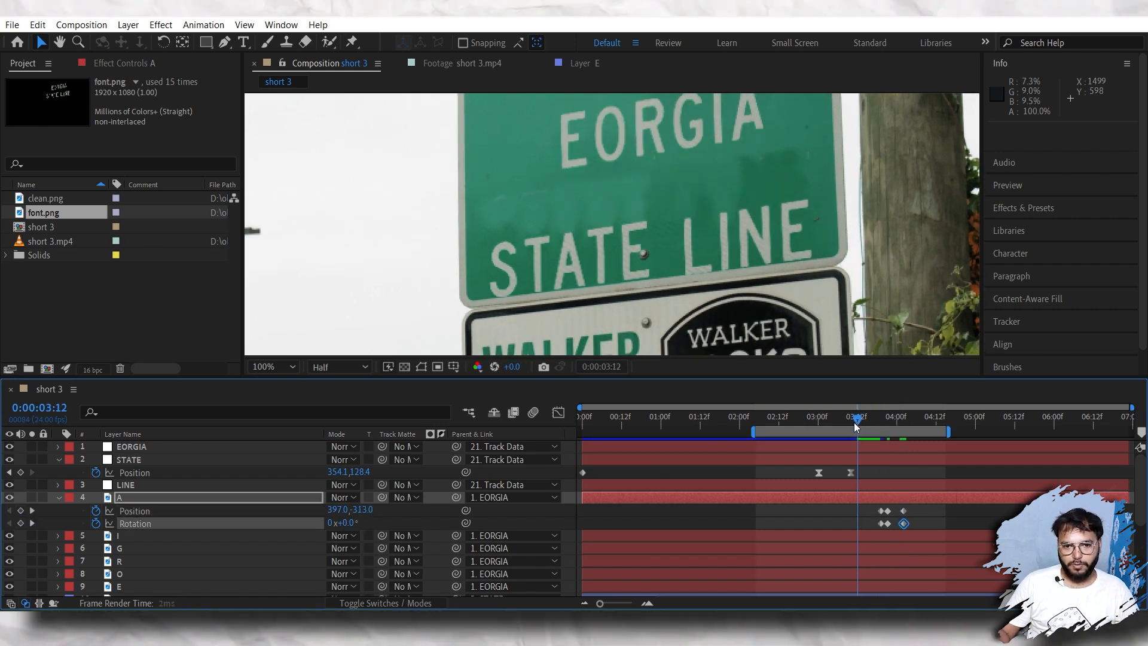
{"action": "key", "text": "space"}
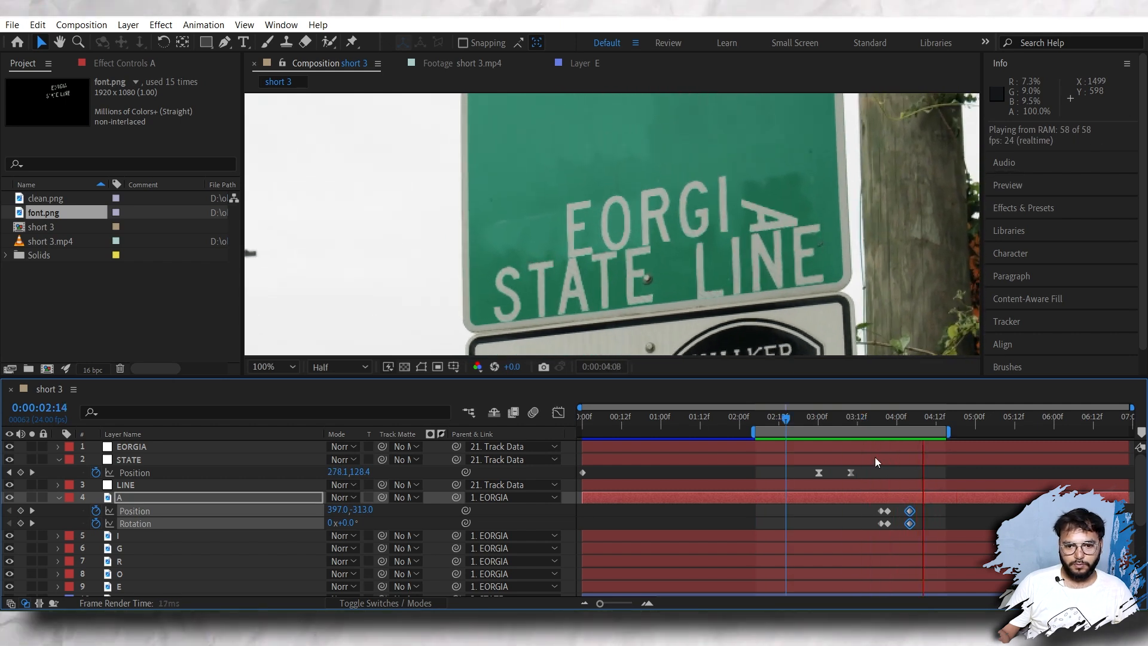
{"action": "key", "text": "space"}
{"action": "left_click_drag", "start_coordinate": [879, 419], "coordinate": [911, 432]}
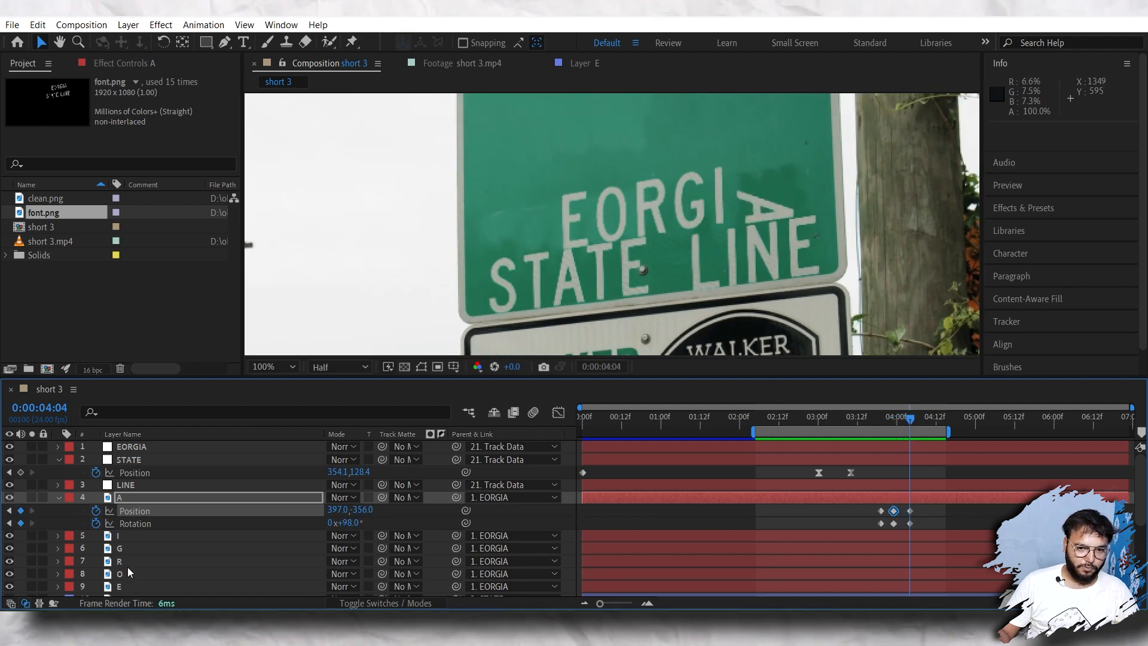
Step: Show the layer controls again and collapse the properties of the EORGIA letter A and the STATE null
{"action": "left_click", "coordinate": [122, 585]}
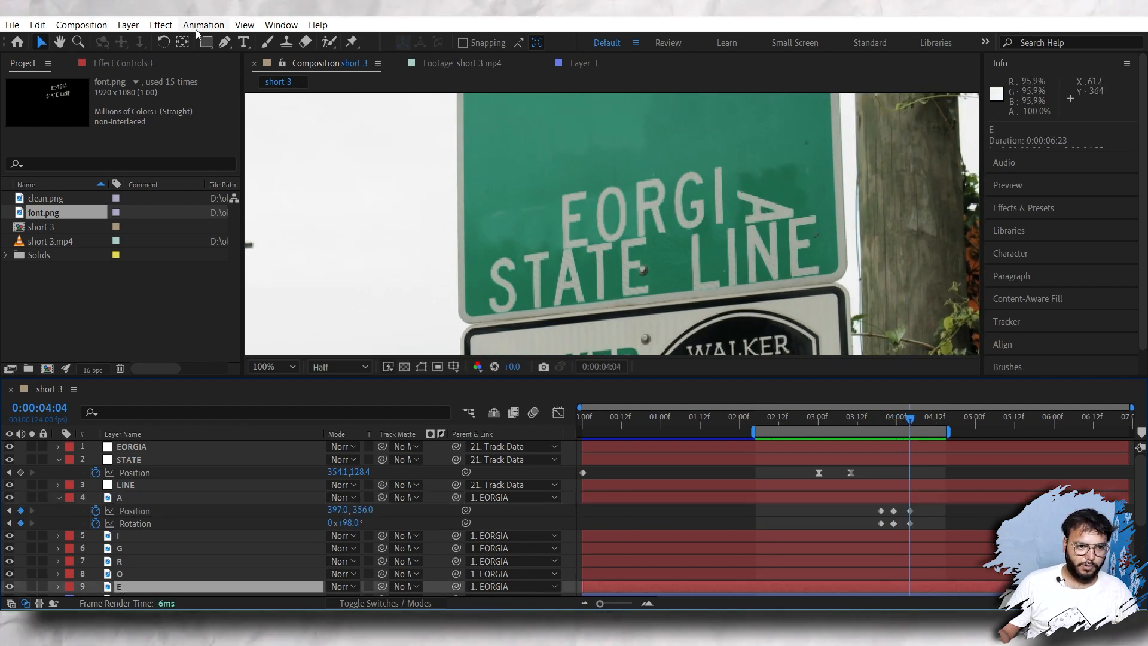
{"action": "left_click", "coordinate": [243, 25]}
{"action": "left_click", "coordinate": [275, 335]}
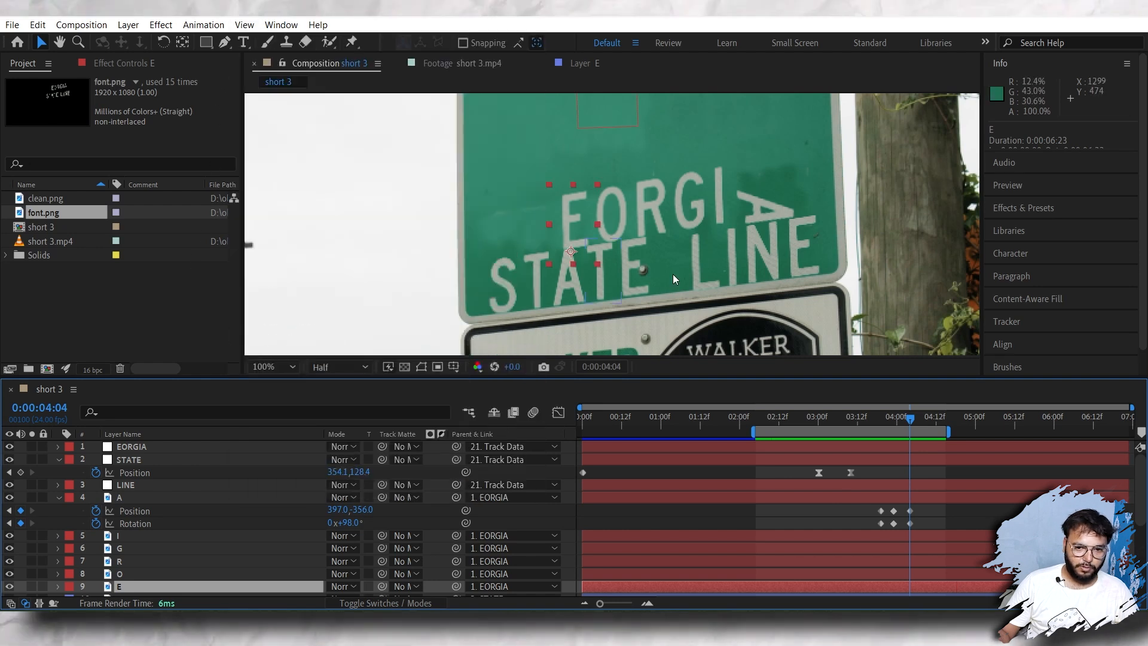
{"action": "left_click", "coordinate": [565, 310]}
{"action": "left_click", "coordinate": [59, 498]}
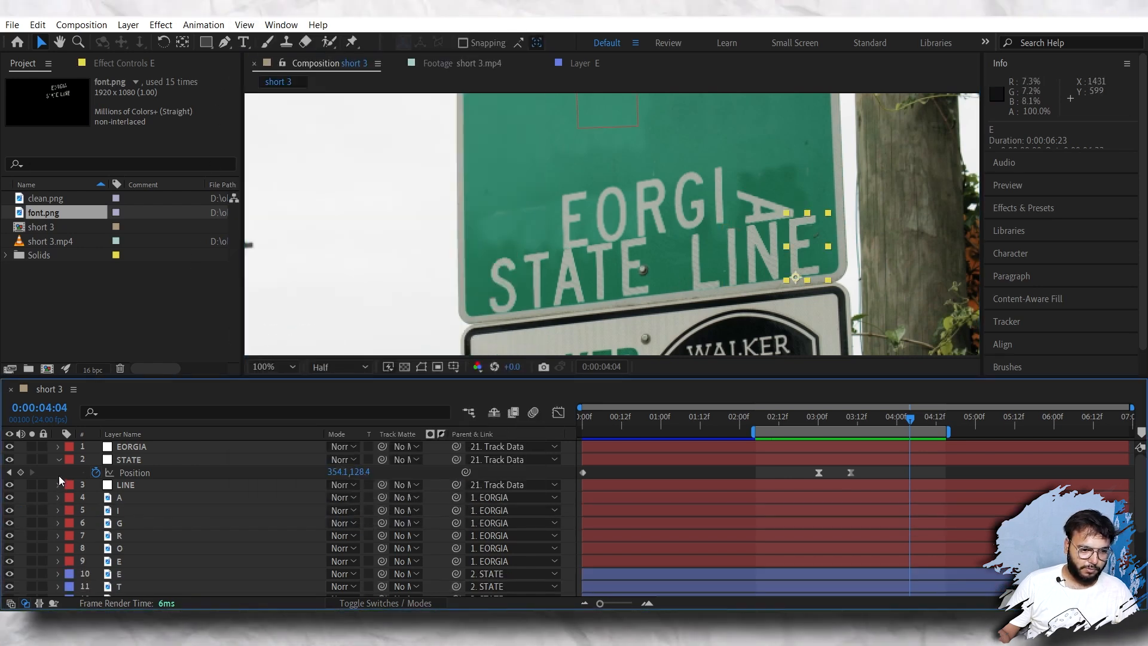
{"action": "left_click", "coordinate": [59, 464]}
Step: Trim the start of LINE's letter E layer to 0:00:04:04 and add Position and Rotation keyframes there
{"action": "scroll", "coordinate": [120, 525], "scroll_direction": "down", "scroll_amount": 5}
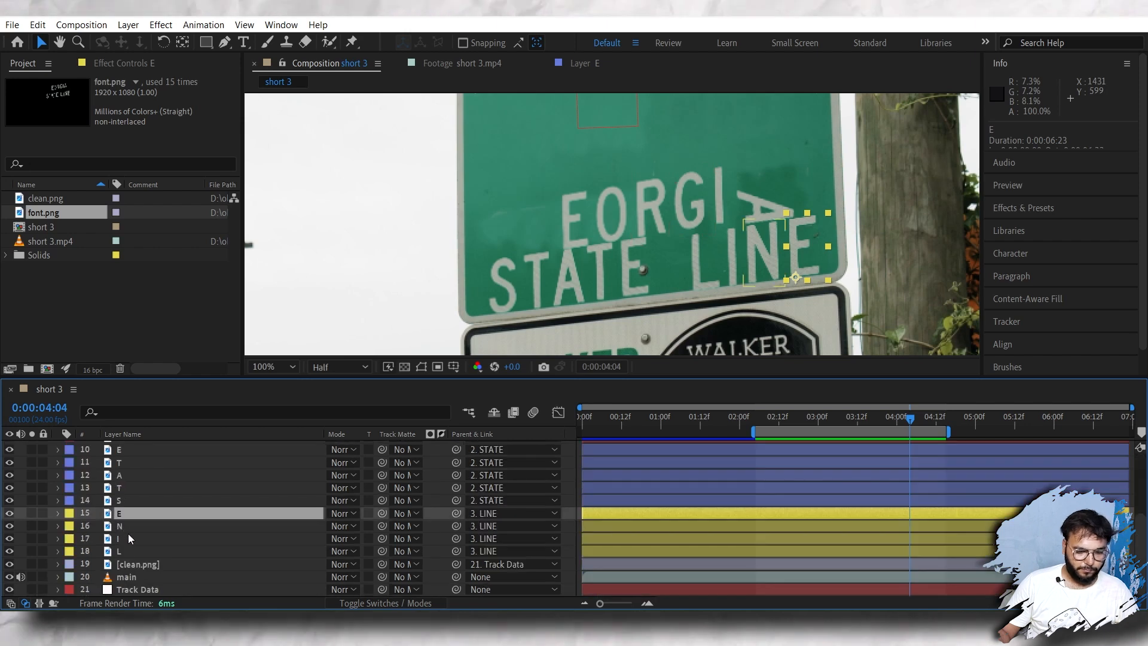
{"action": "key", "text": "alt+bracketleft"}
{"action": "key", "text": "p"}
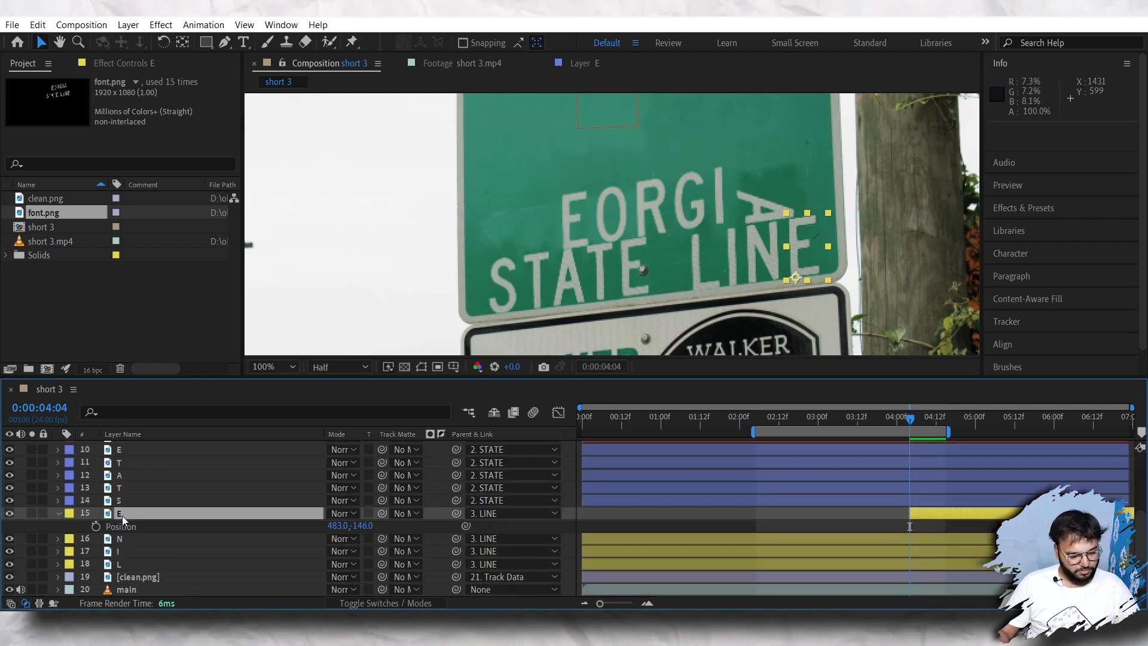
{"action": "key", "text": "shift+r"}
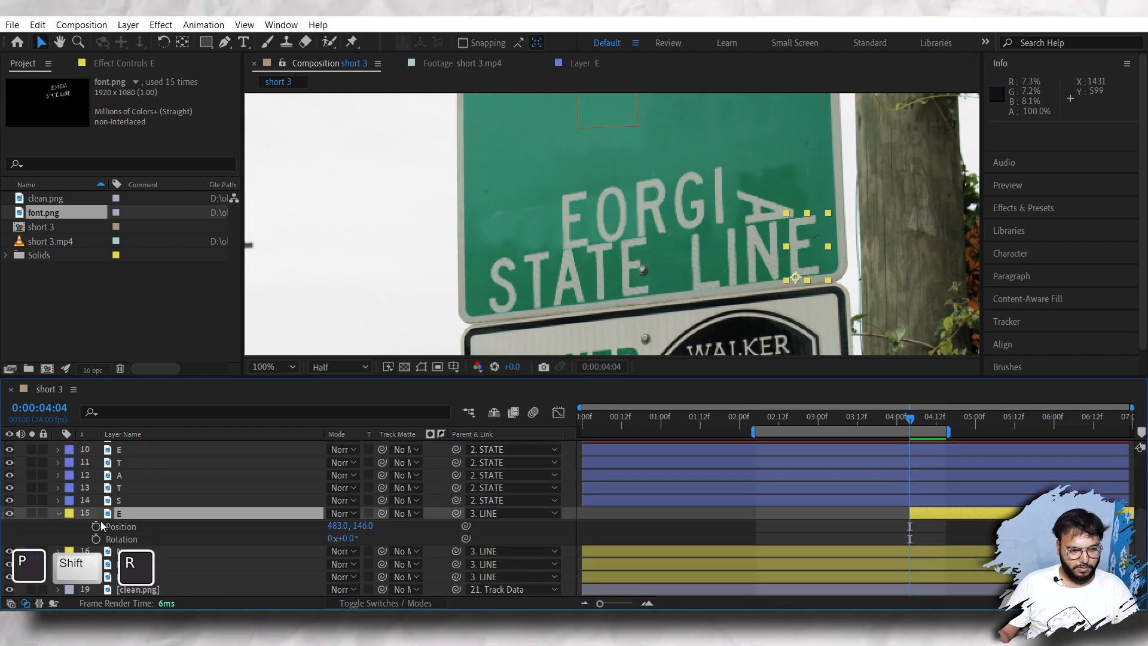
{"action": "left_click", "coordinate": [95, 527]}
{"action": "left_click", "coordinate": [96, 539]}
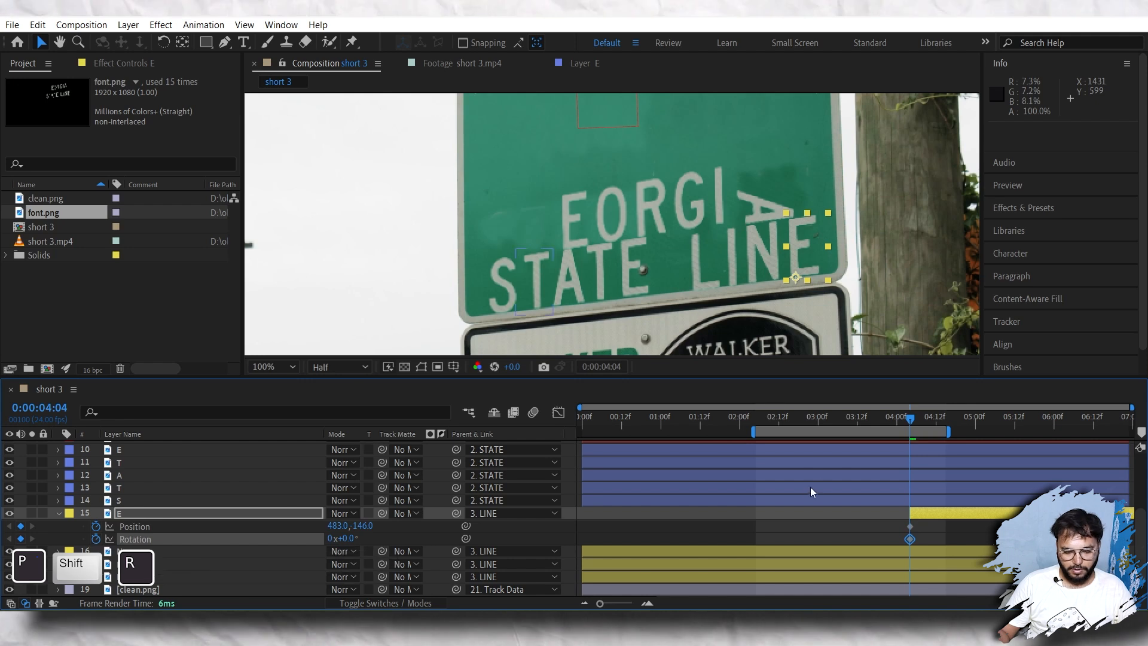
Step: At 0:00:04:06, rotate LINE's letter E slightly and preview the animation
{"action": "left_click_drag", "start_coordinate": [911, 422], "coordinate": [920, 425]}
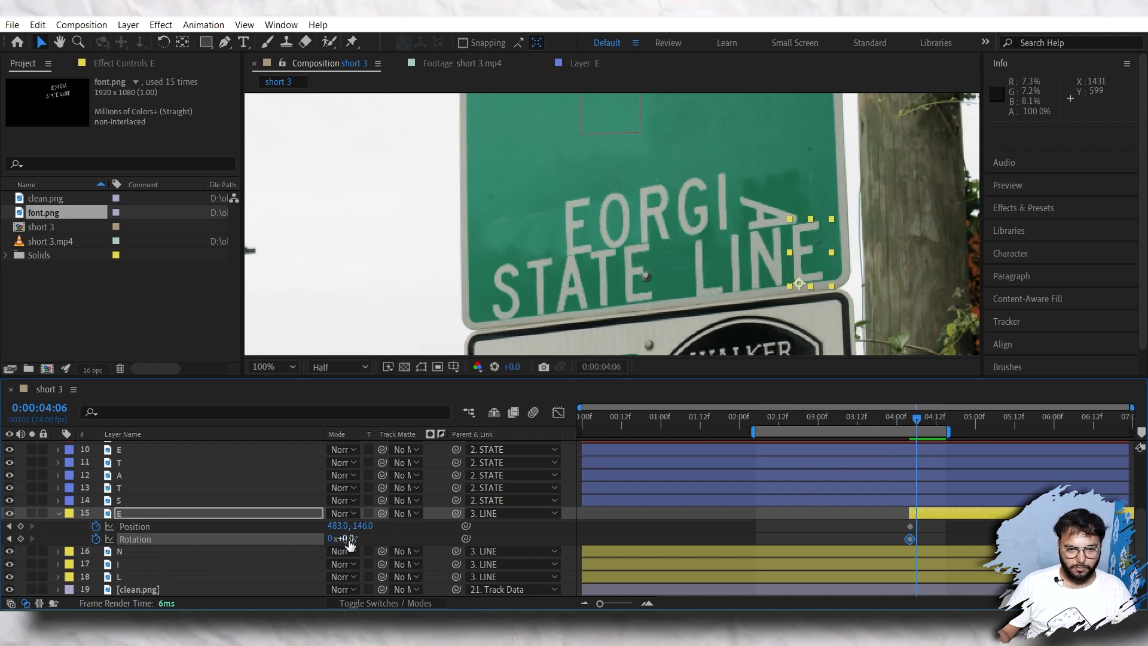
{"action": "left_click_drag", "start_coordinate": [356, 538], "coordinate": [363, 539]}
{"action": "key", "text": "space"}
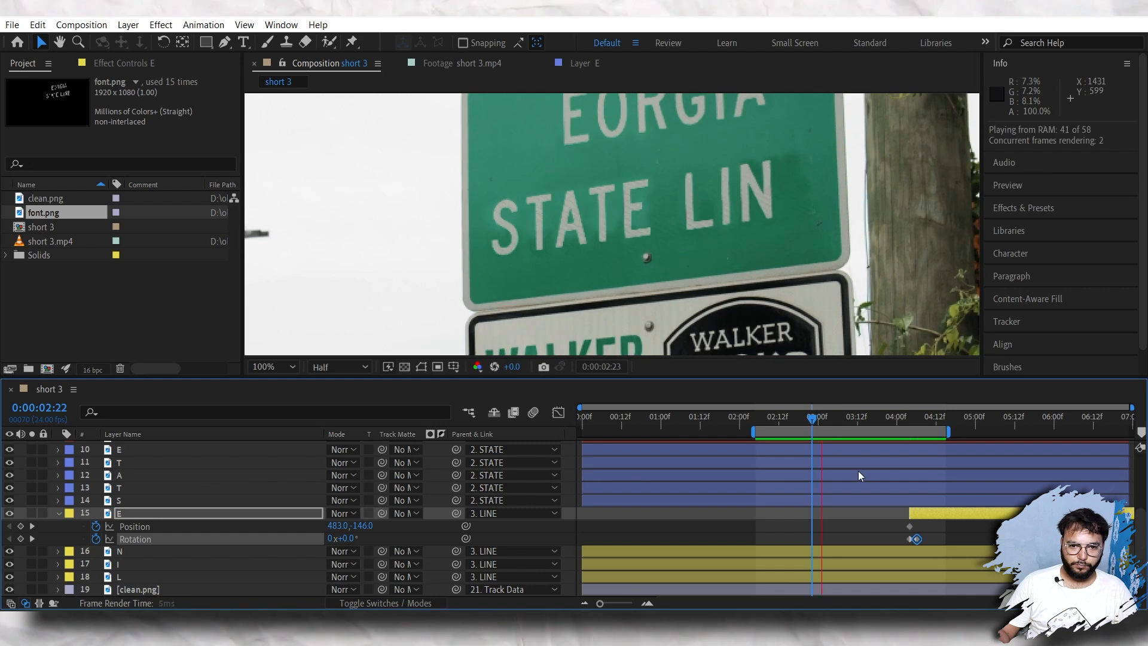
Step: At 0:00:03:19, select EORGIA's letter I and move its anchor point to the bottom of the letter
{"action": "left_click_drag", "start_coordinate": [855, 417], "coordinate": [884, 418]}
{"action": "left_click", "coordinate": [717, 212]}
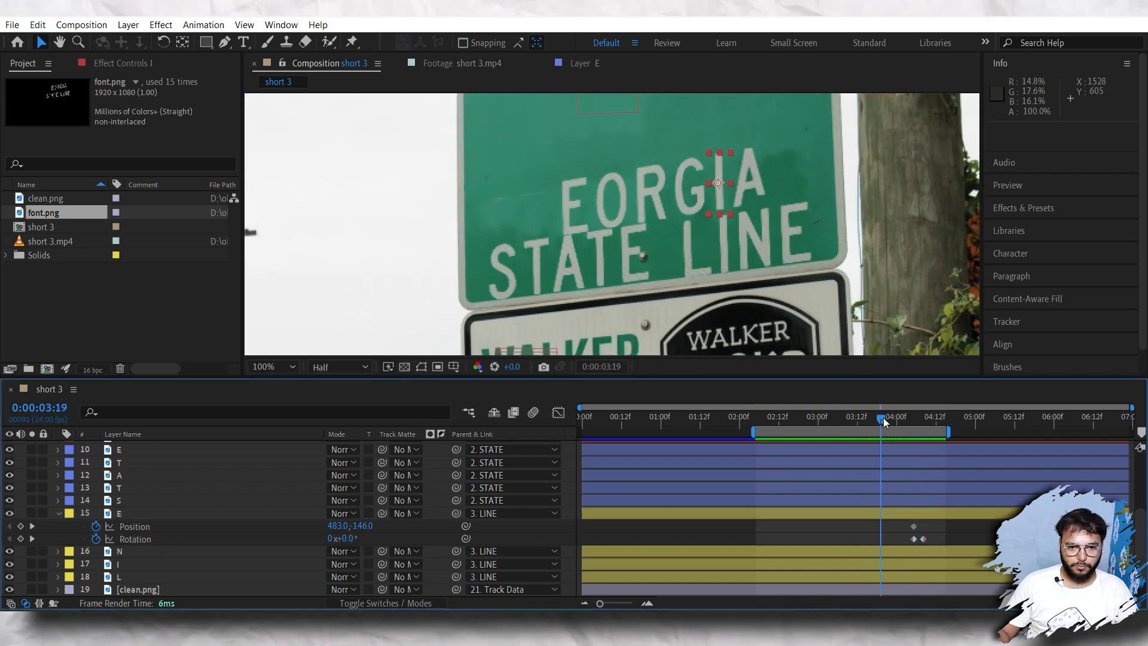
{"action": "left_click", "coordinate": [184, 44]}
{"action": "left_click_drag", "start_coordinate": [718, 186], "coordinate": [722, 213]}
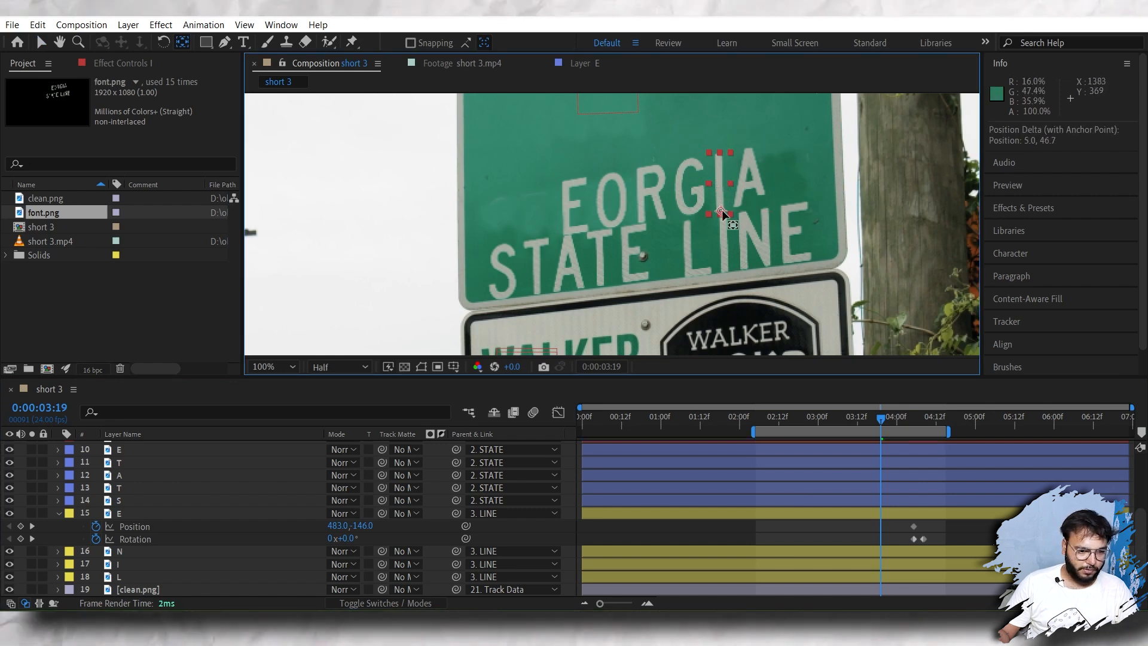
Step: Reveal Position and Rotation of EORGIA's letter I and add keyframes for both at 0:00:03:19
{"action": "scroll", "coordinate": [123, 502], "scroll_direction": "up", "scroll_amount": 4}
{"action": "left_click", "coordinate": [123, 501]}
{"action": "key", "text": "p"}
{"action": "key", "text": "shift+r"}
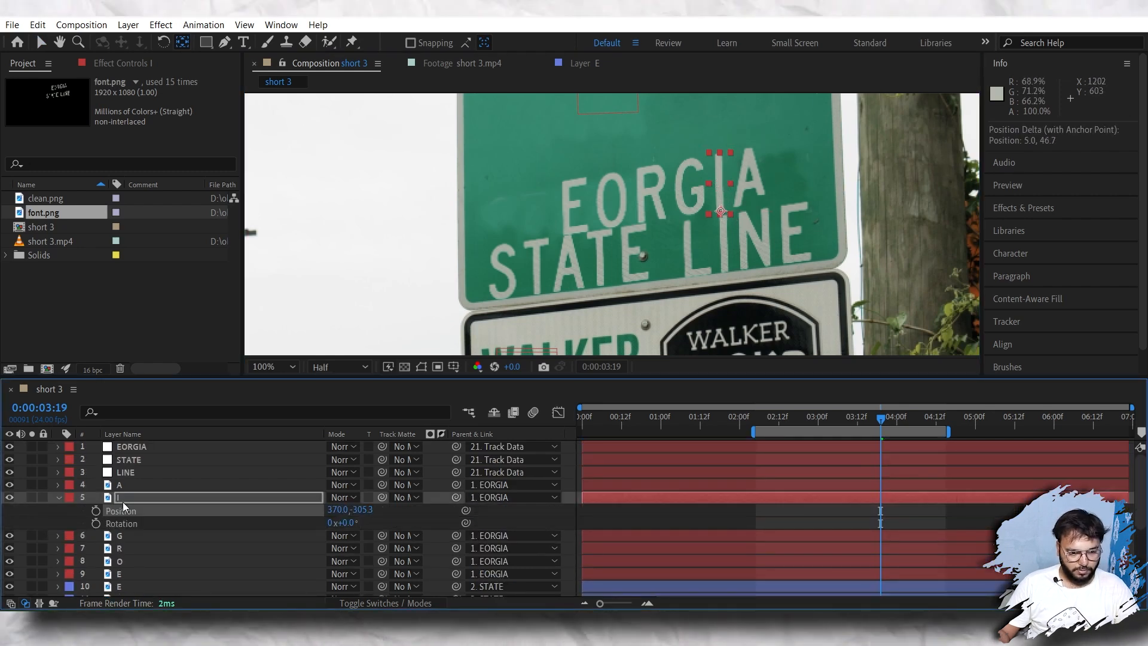
{"action": "left_click", "coordinate": [97, 523]}
Step: At 0:00:04:01, set EORGIA's letter I to Position Y -301.3 and Rotation 36°, then preview
{"action": "left_click_drag", "start_coordinate": [887, 422], "coordinate": [900, 419]}
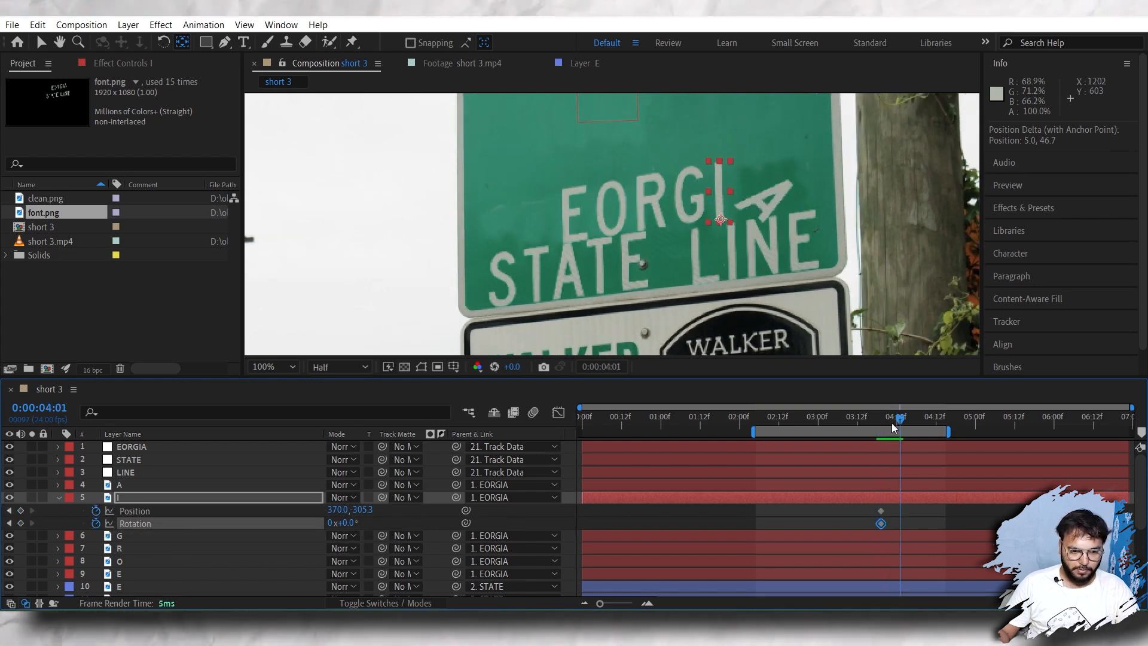
{"action": "left_click_drag", "start_coordinate": [362, 509], "coordinate": [364, 509]}
{"action": "left_click_drag", "start_coordinate": [349, 522], "coordinate": [369, 523]}
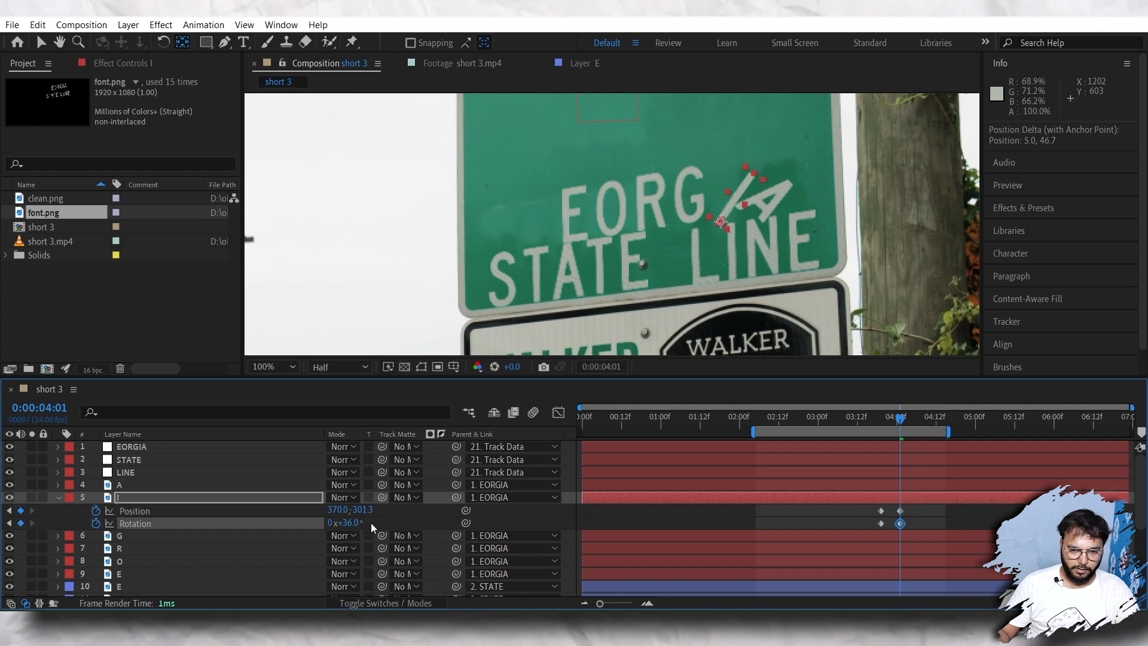
{"action": "key", "text": "space"}
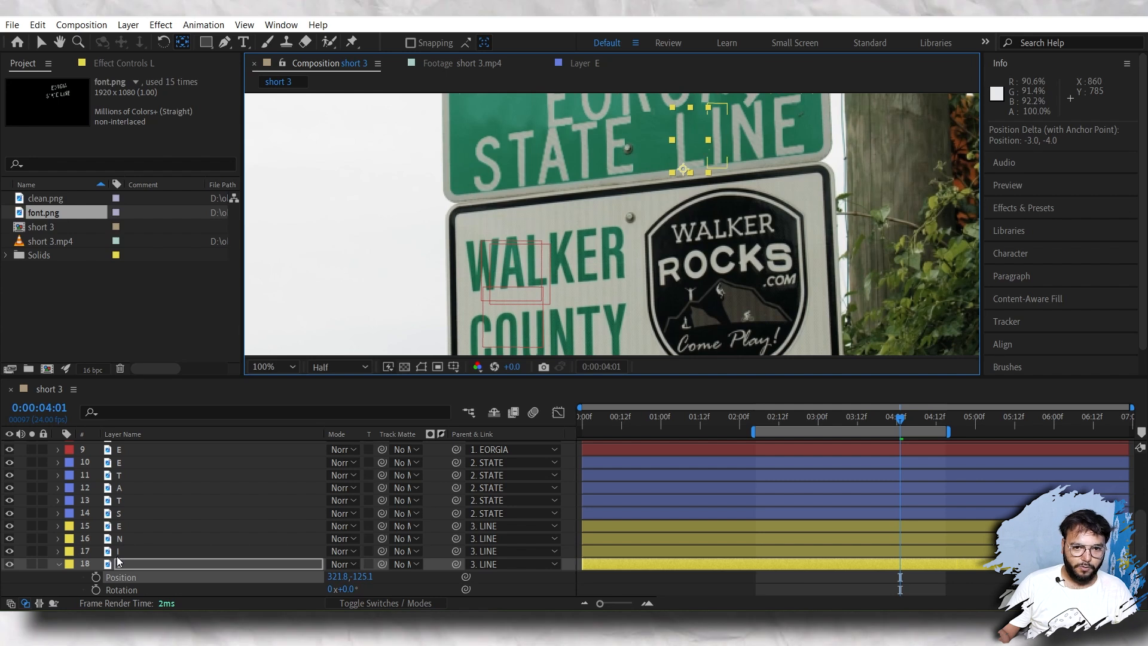
Step: Select LINE's letter I and add Position and Rotation keyframes at 0:00:04:00
{"action": "left_click", "coordinate": [117, 555]}
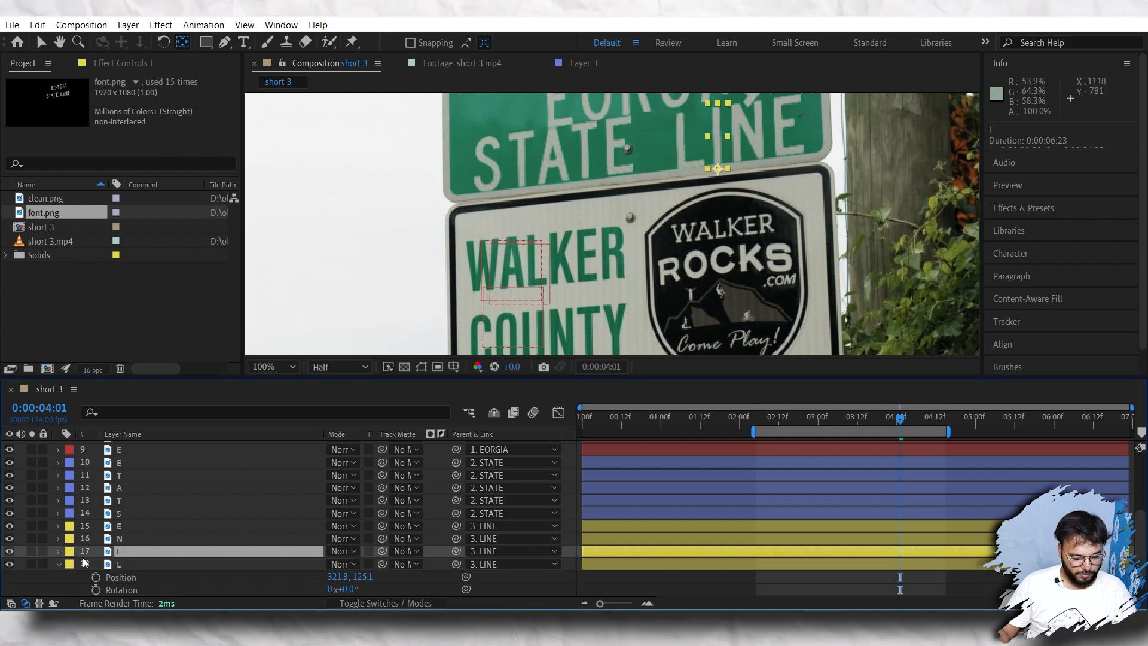
{"action": "left_click", "coordinate": [58, 551]}
{"action": "mouse_move", "coordinate": [899, 420]}
{"action": "left_mouse_down"}
{"action": "mouse_move", "coordinate": [843, 433]}
{"action": "mouse_move", "coordinate": [897, 433]}
{"action": "left_mouse_up"}
{"action": "left_click", "coordinate": [96, 564]}
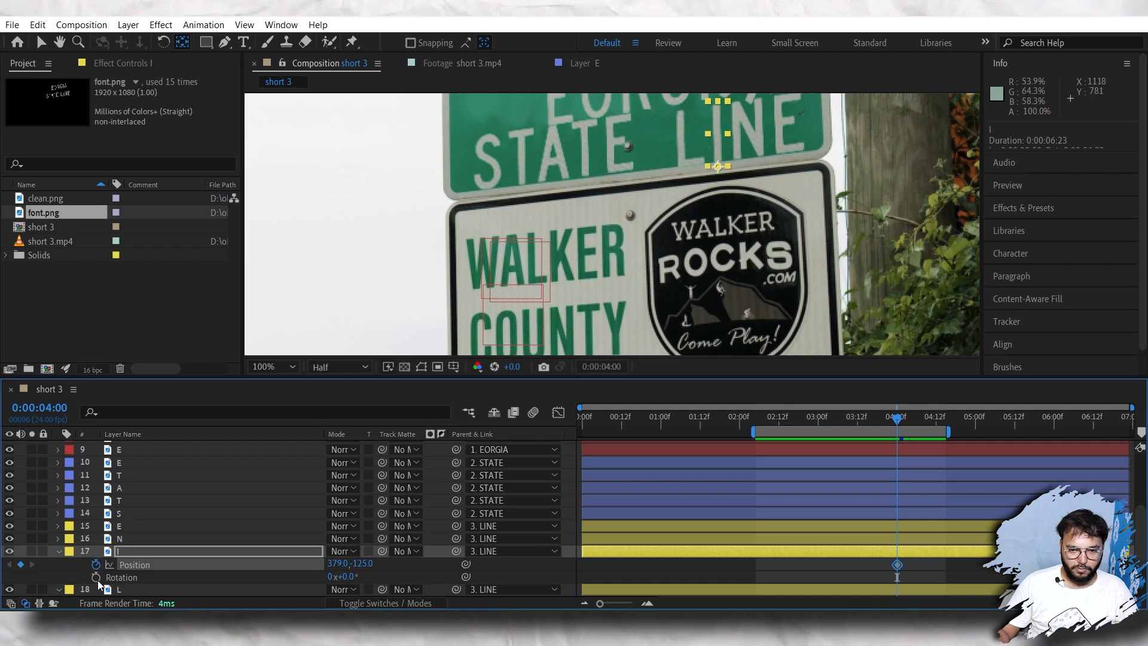
{"action": "left_click", "coordinate": [95, 577]}
Step: At 0:00:04:06, set the Rotation of LINE's letter I to 11°
{"action": "key", "text": "Page_Down"}
{"action": "key", "text": "Page_Down"}
{"action": "key", "text": "Page_Down"}
{"action": "key", "text": "Page_Down"}
{"action": "key", "text": "Page_Down"}
{"action": "key", "text": "Page_Down"}
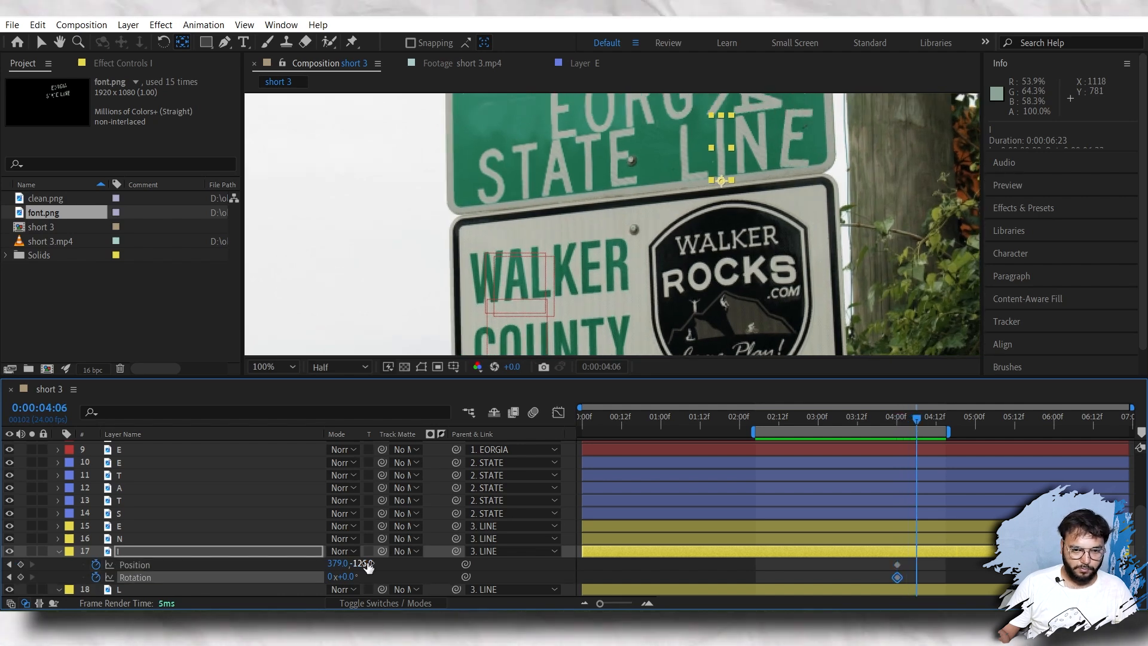
{"action": "left_click_drag", "start_coordinate": [350, 577], "coordinate": [359, 581]}
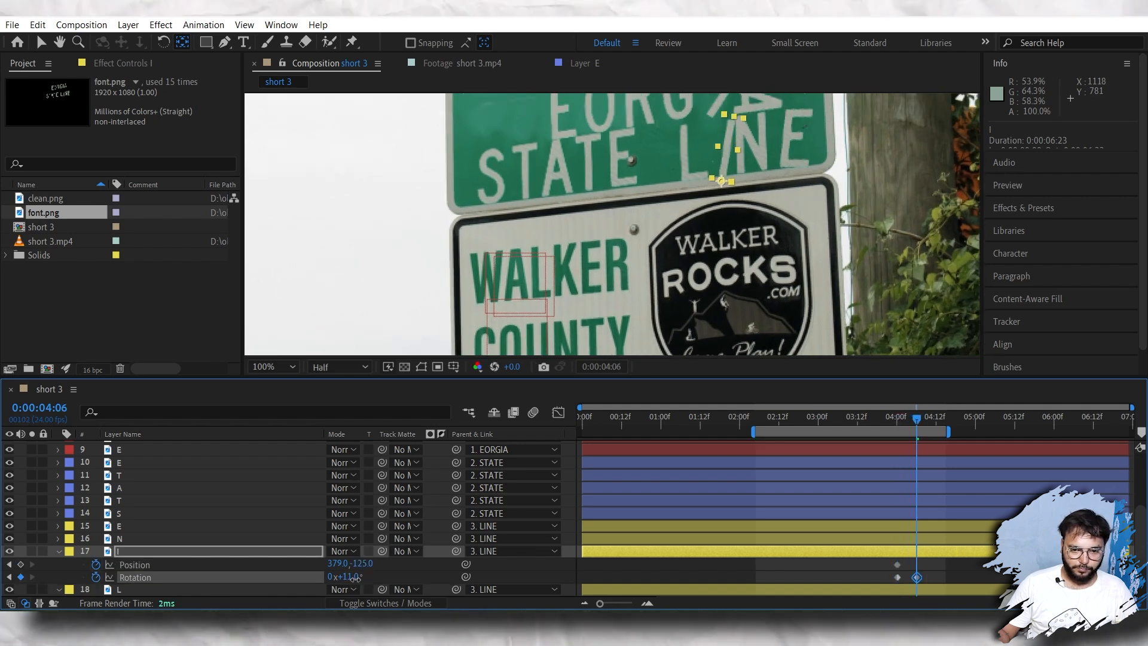
Step: Add Position and Rotation keyframes to STATE's letter S at 0:00:03:07 and move the current time a few frames ahead
{"action": "left_click", "coordinate": [871, 426]}
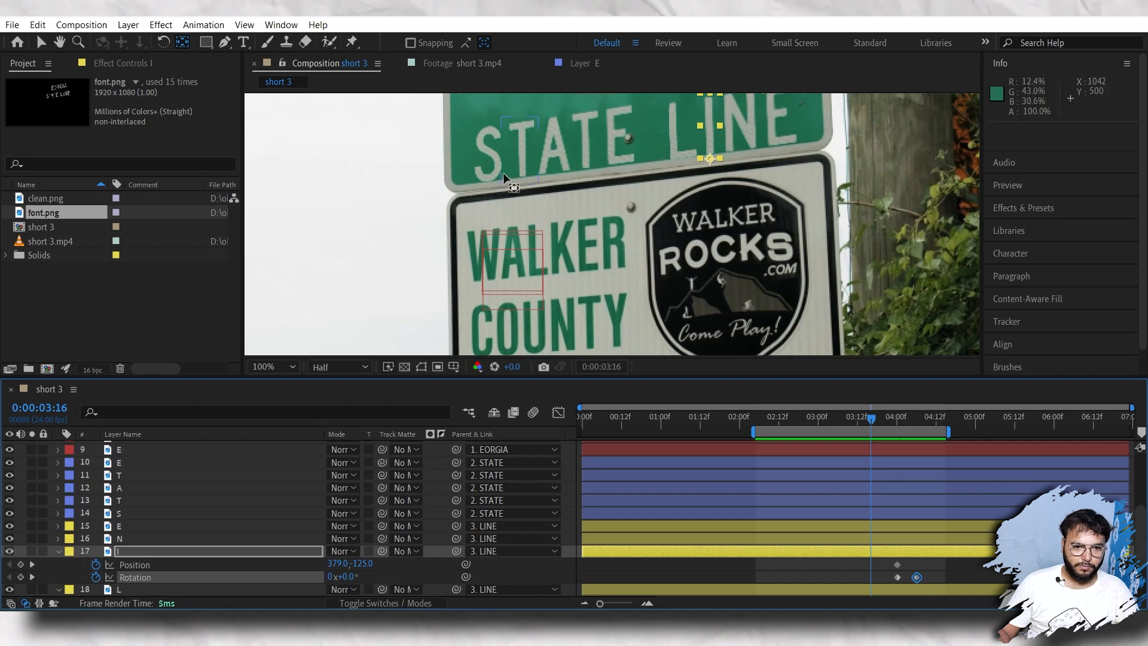
{"action": "left_click", "coordinate": [490, 157]}
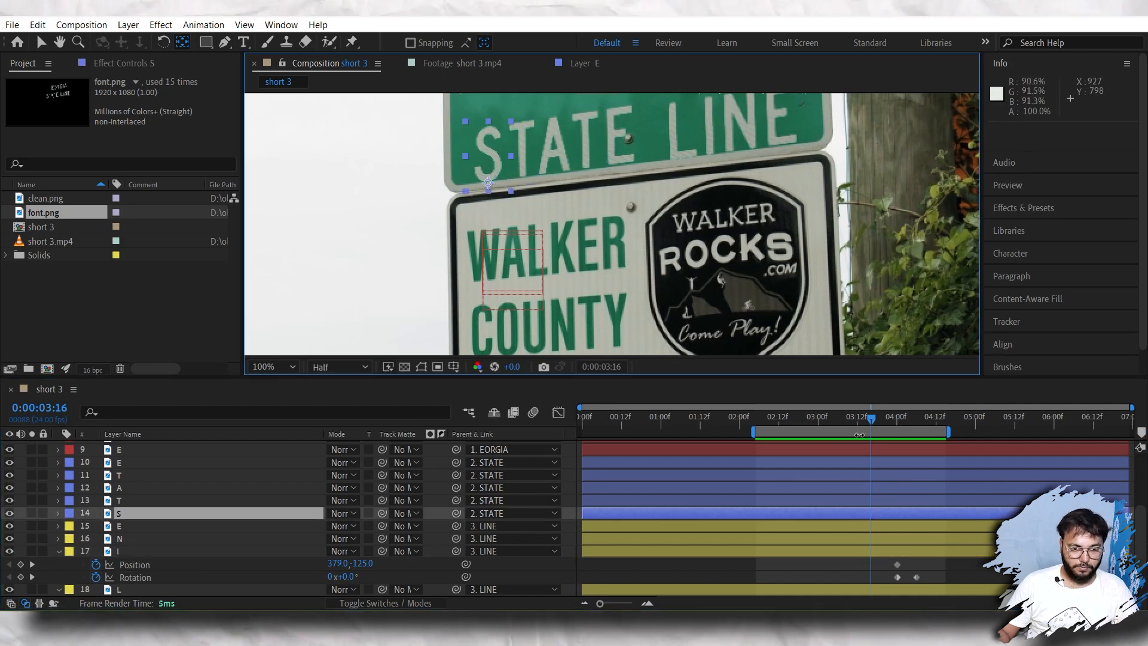
{"action": "left_click_drag", "start_coordinate": [875, 418], "coordinate": [845, 426]}
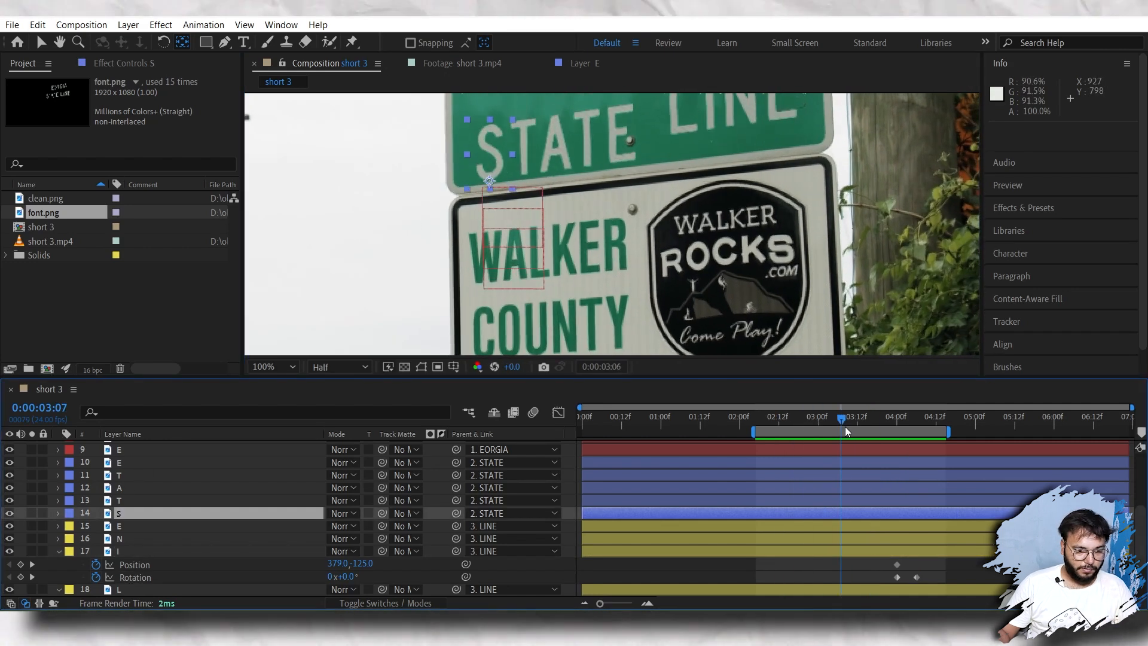
{"action": "key", "text": "p"}
{"action": "key", "text": "shift+r"}
{"action": "left_click", "coordinate": [96, 526]}
{"action": "left_click", "coordinate": [96, 539]}
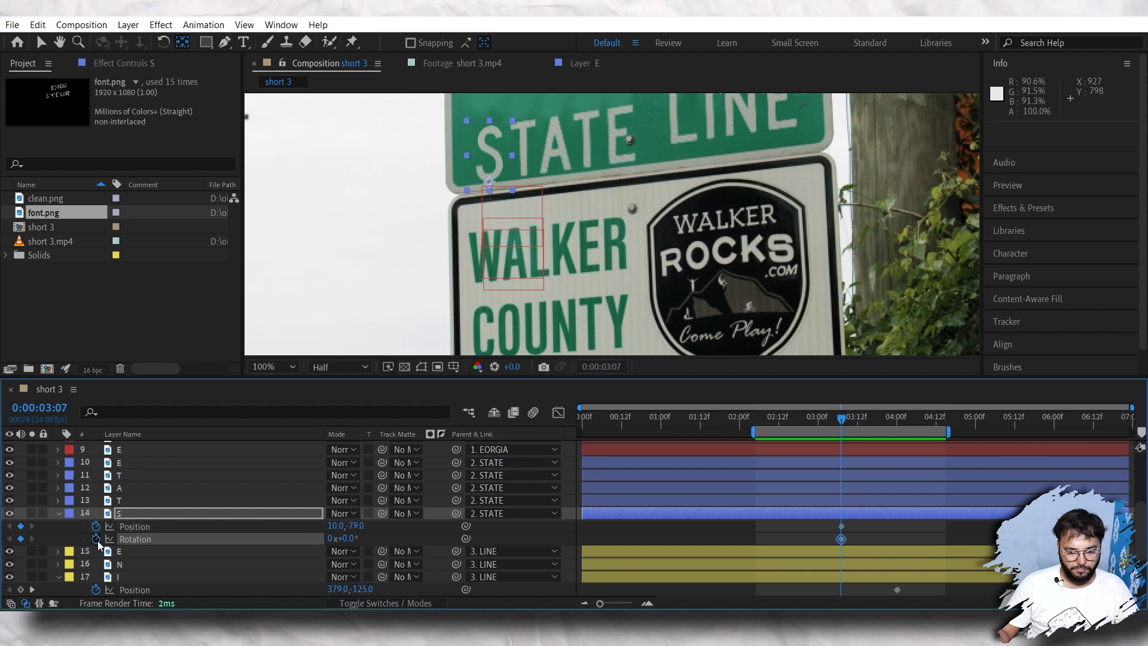
{"action": "left_click", "coordinate": [852, 417]}
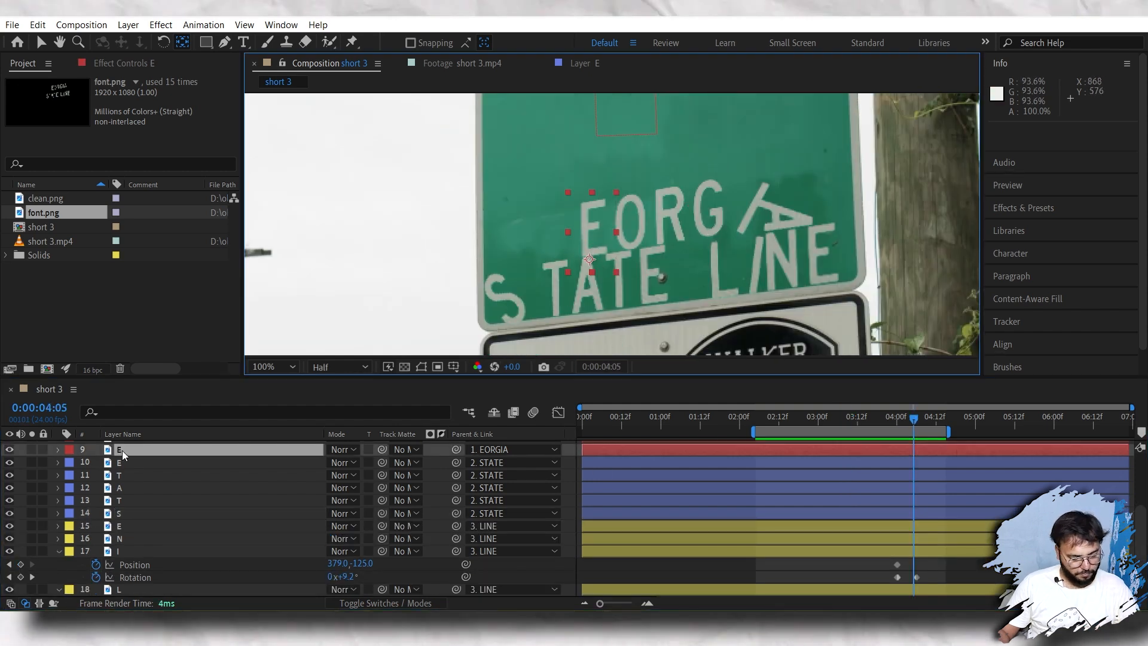
Step: Reveal Position and Rotation on EORGIA's letter E and add keyframes for both at 0:00:04:05
{"action": "key", "text": "p"}
{"action": "key", "text": "shift+r"}
{"action": "left_click", "coordinate": [96, 463]}
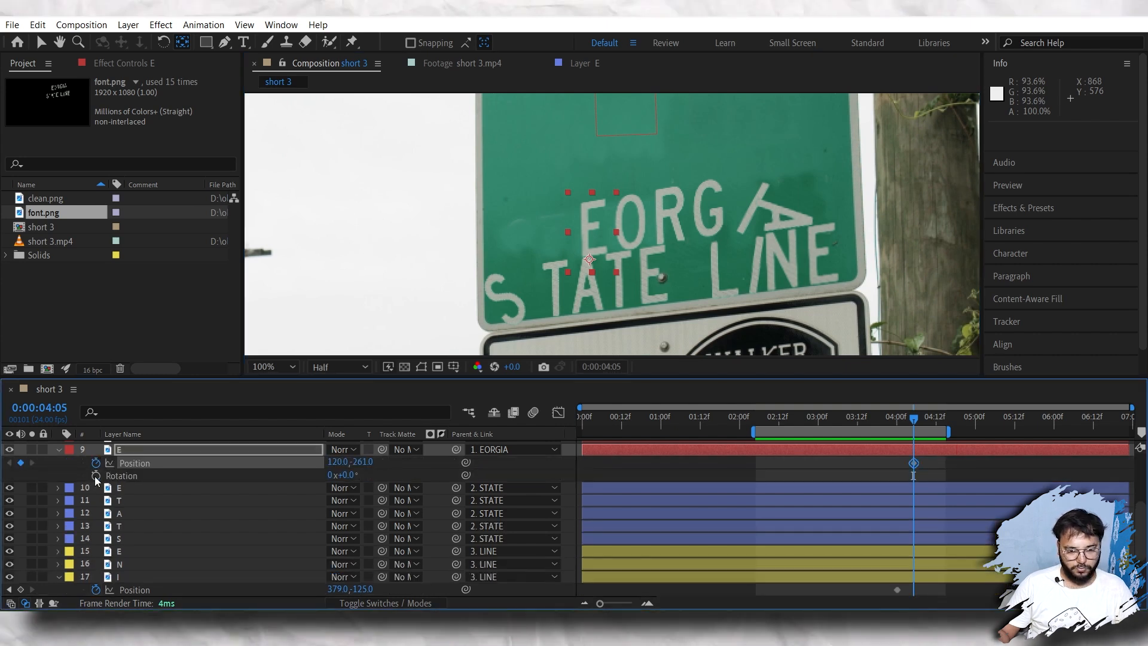
{"action": "left_click", "coordinate": [95, 475]}
Step: Move the E's keyframes to 0:00:03:19 and animate it tipping over to Position 121.0, -281.0 and Rotation -99°
{"action": "left_click", "coordinate": [880, 420]}
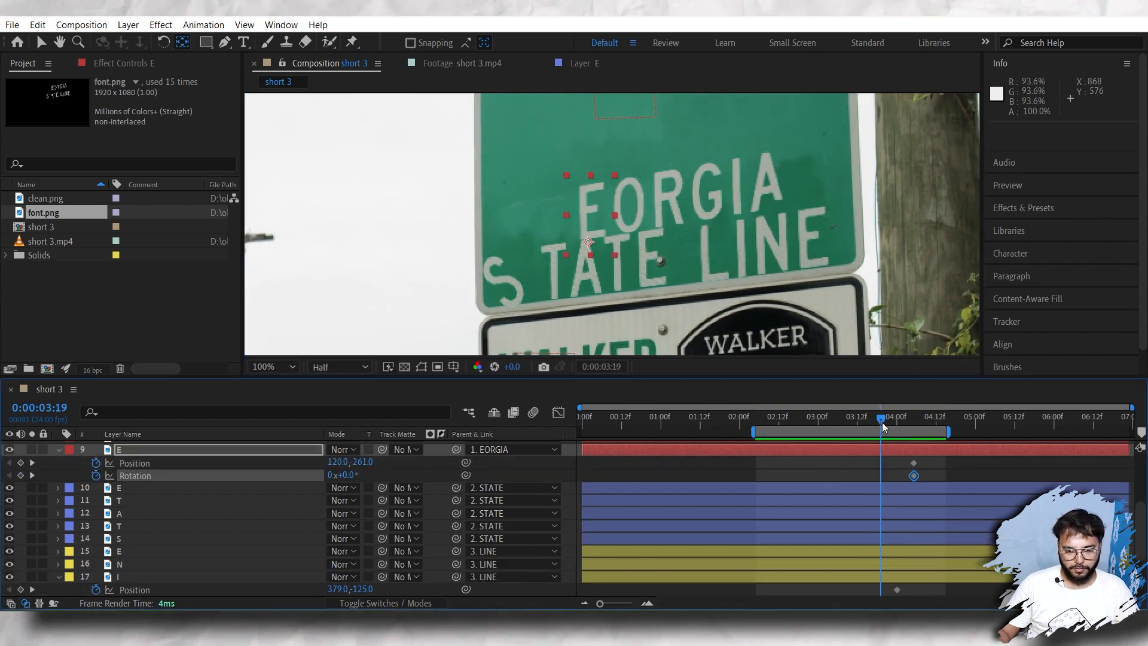
{"action": "left_click", "coordinate": [906, 469]}
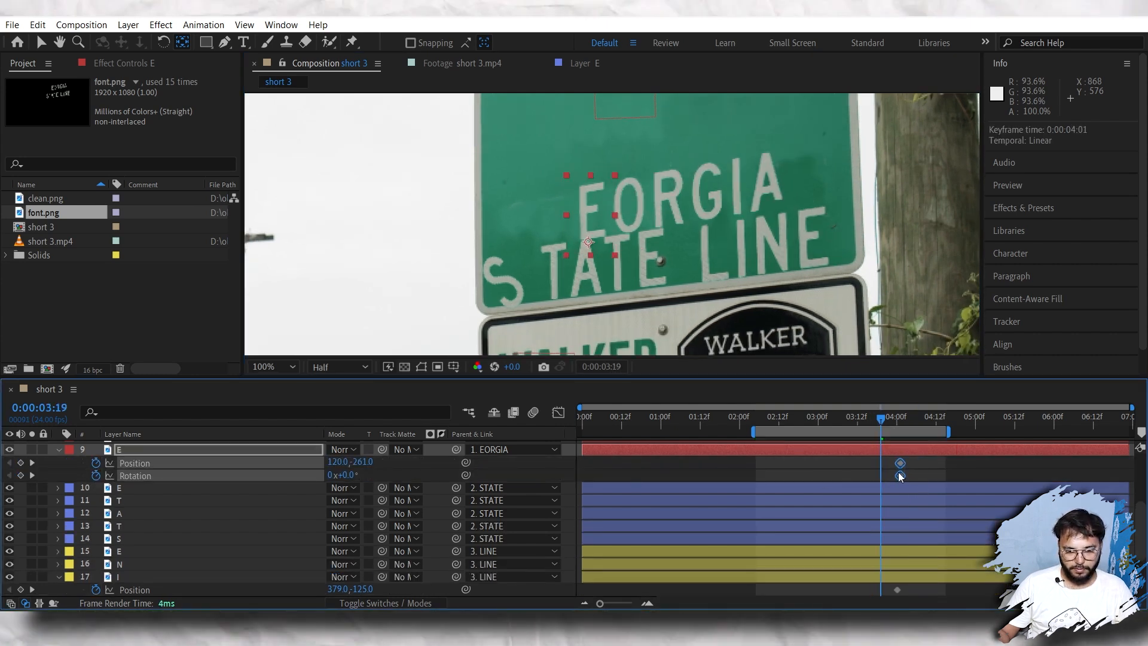
{"action": "left_click_drag", "start_coordinate": [882, 421], "coordinate": [887, 421]}
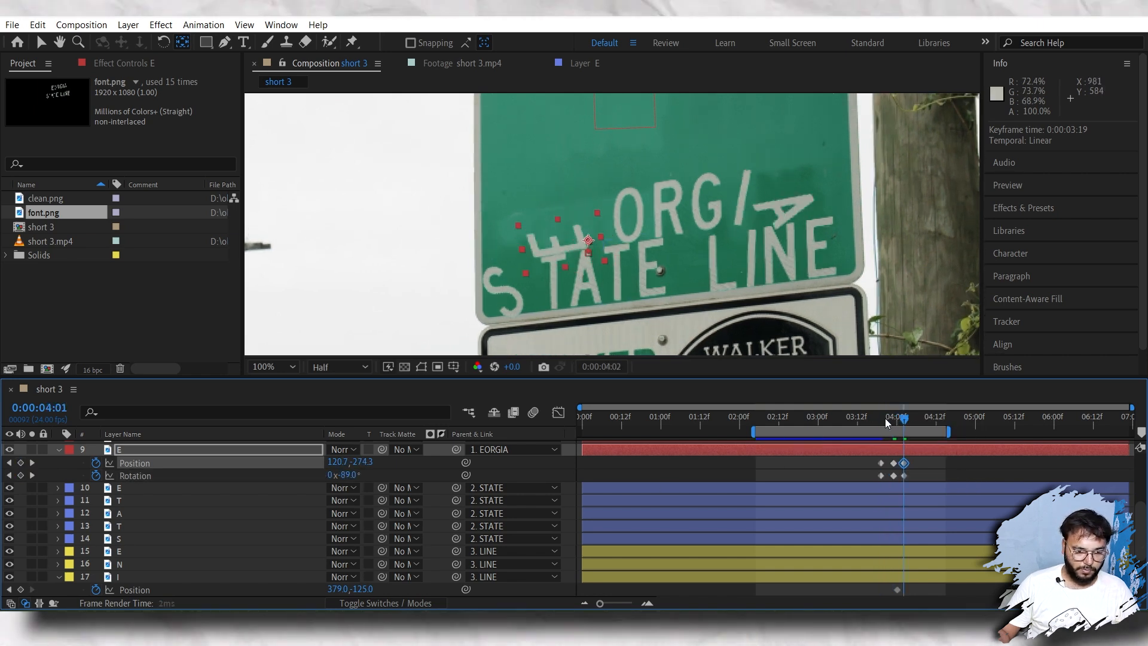
{"action": "key", "text": "space"}
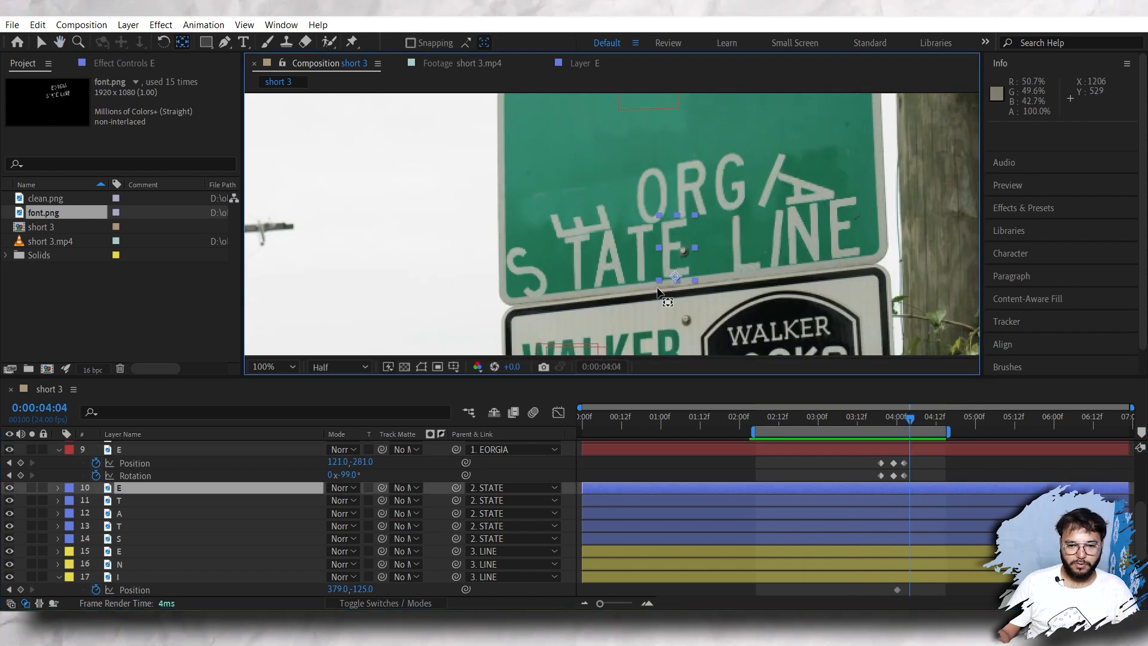
Step: Add Position and Rotation keyframes to STATE's first letter T and tip it to Rotation -47° a few frames further on
{"action": "left_click", "coordinate": [119, 526]}
{"action": "key", "text": "alt+shift+p"}
{"action": "key", "text": "alt+shift+r"}
{"action": "left_click_drag", "start_coordinate": [912, 423], "coordinate": [927, 422]}
{"action": "left_click_drag", "start_coordinate": [352, 527], "coordinate": [324, 532]}
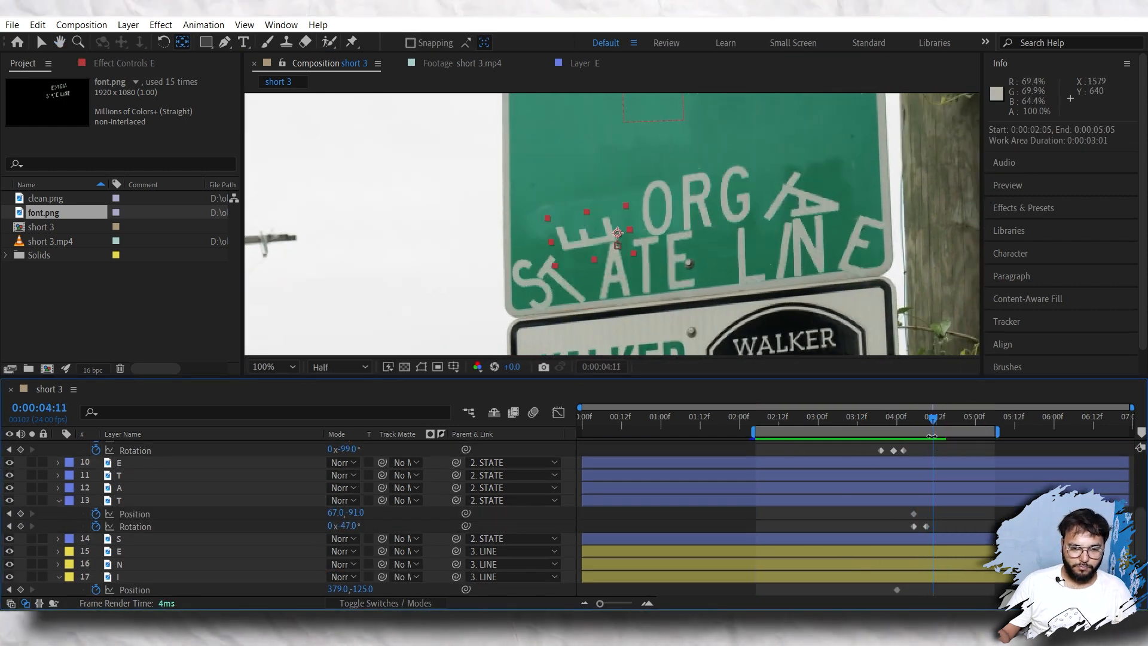
Step: Add further keyframes to EORGIA's letter E, sliding it to Position 103.0, -270.0 with Rotation -138°
{"action": "scroll", "coordinate": [59, 547], "scroll_direction": "up", "scroll_amount": 3}
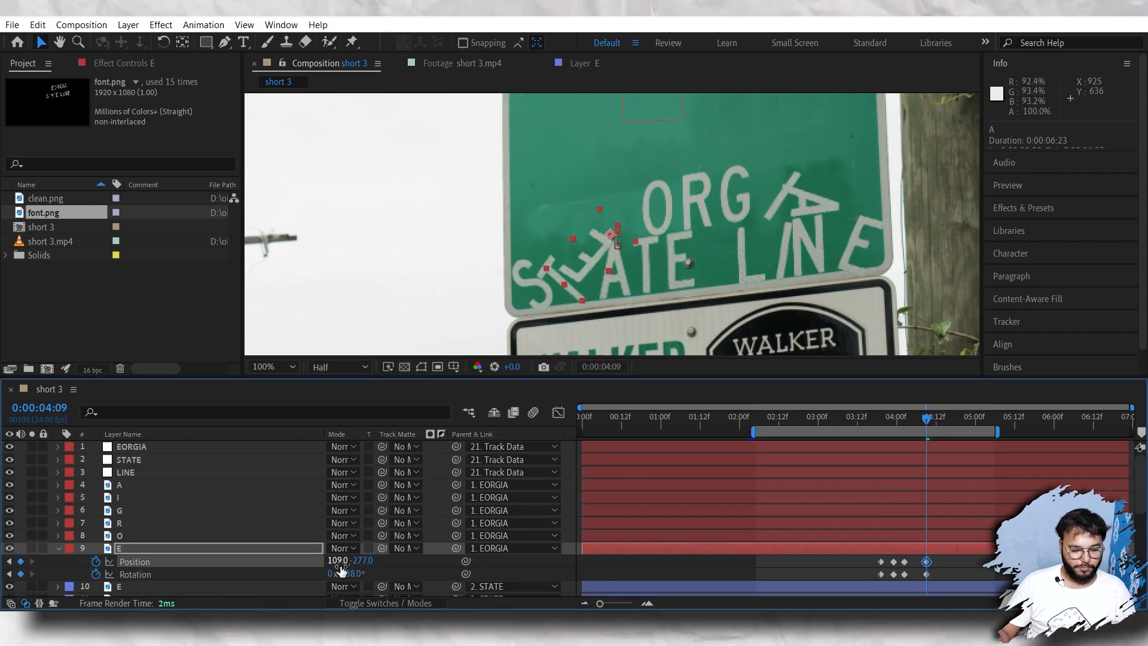
{"action": "left_click", "coordinate": [911, 425]}
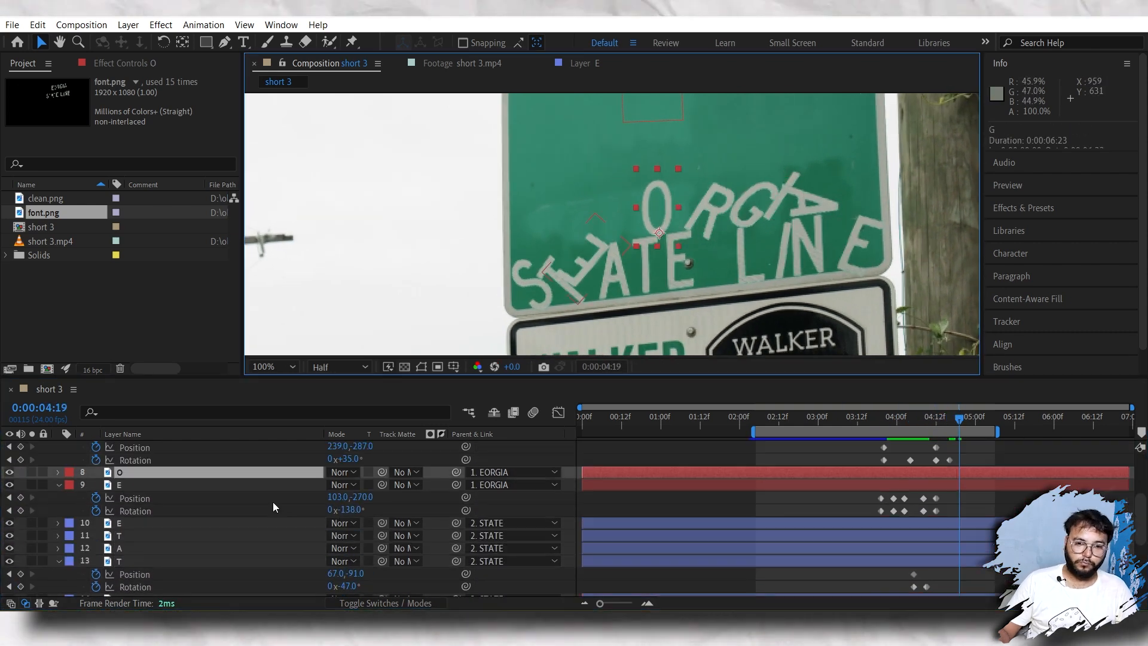
Step: Animate EORGIA's letter O with three Position and Rotation keyframes up to 0:00:05:00, then preview the result
{"action": "left_click", "coordinate": [723, 433]}
{"action": "key", "text": "space"}
{"action": "key", "text": "ctrl+z"}
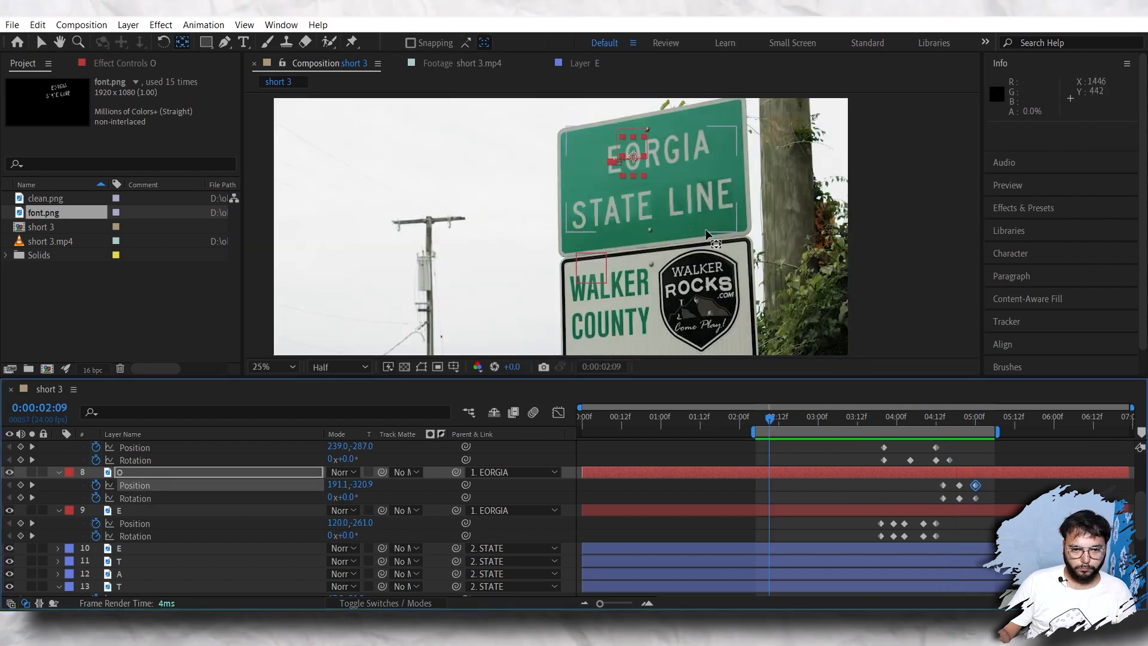
Step: Fit the composition to the viewer and play the finished letter animation in a maximized preview
{"action": "key", "text": "comma"}
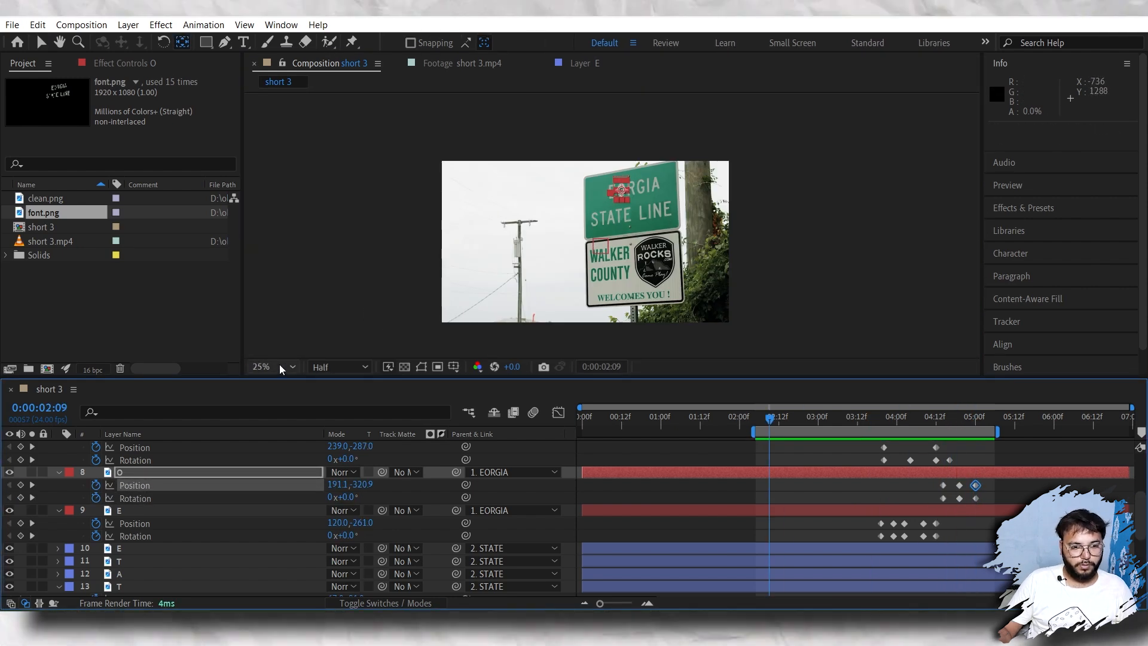
{"action": "left_click", "coordinate": [279, 366]}
{"action": "left_click", "coordinate": [270, 100]}
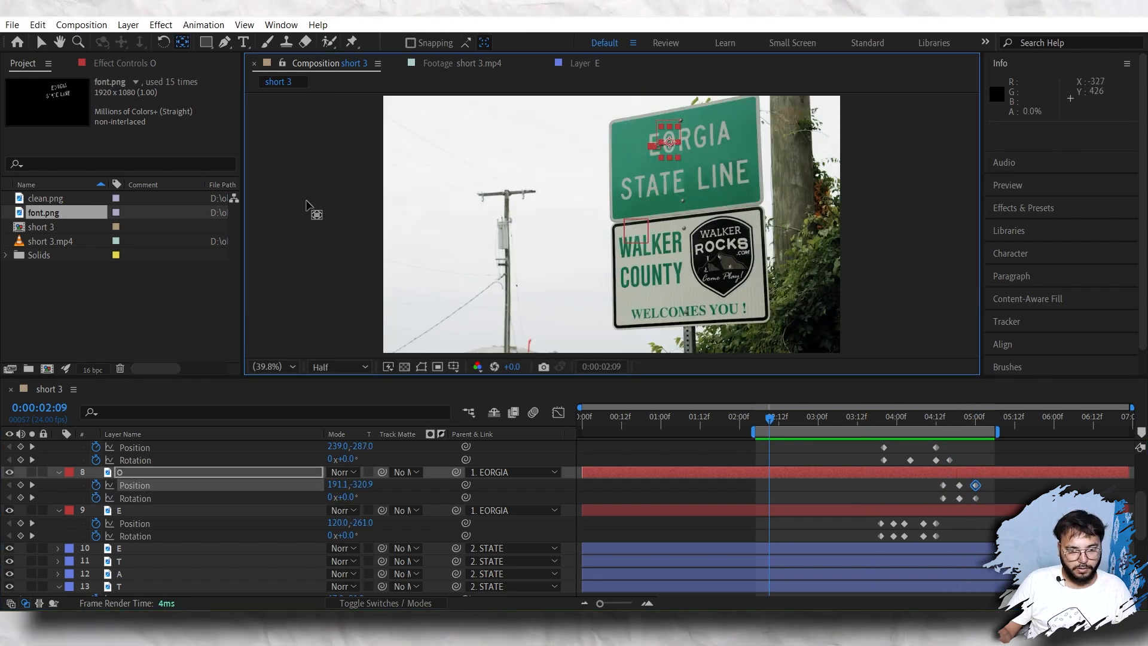
{"action": "key", "text": "grave"}
{"action": "key", "text": "space"}
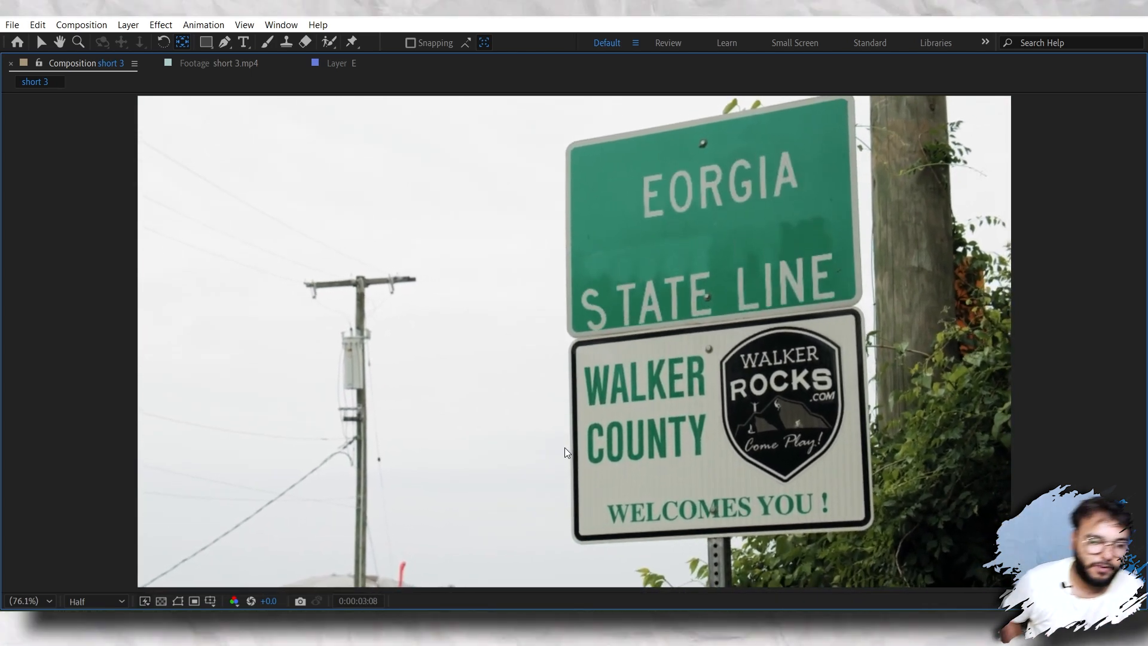
{"action": "key", "text": "grave"}
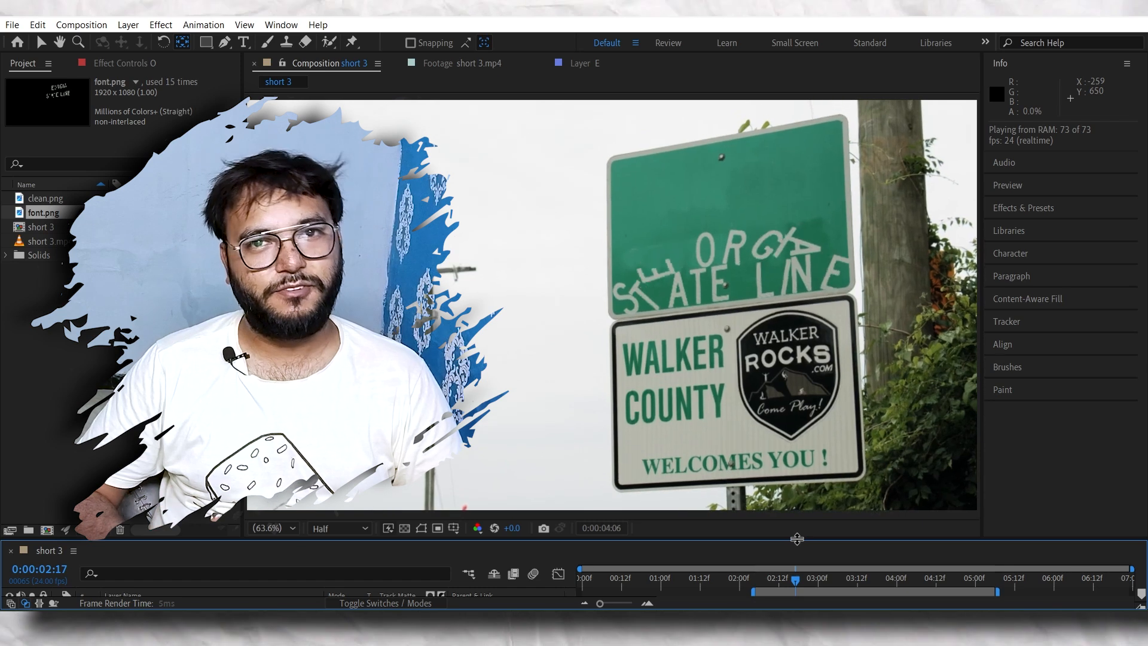